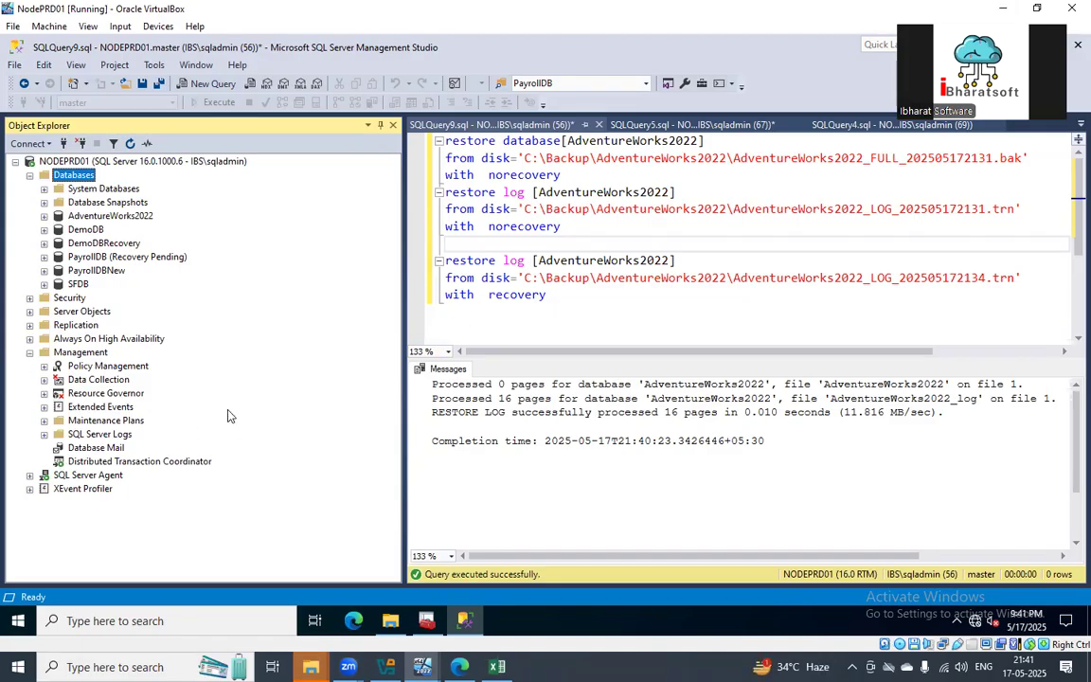
- Create a new maintenance plan named MaintenancePlan_DatabaseBackup and widen its design area
click(97, 421)
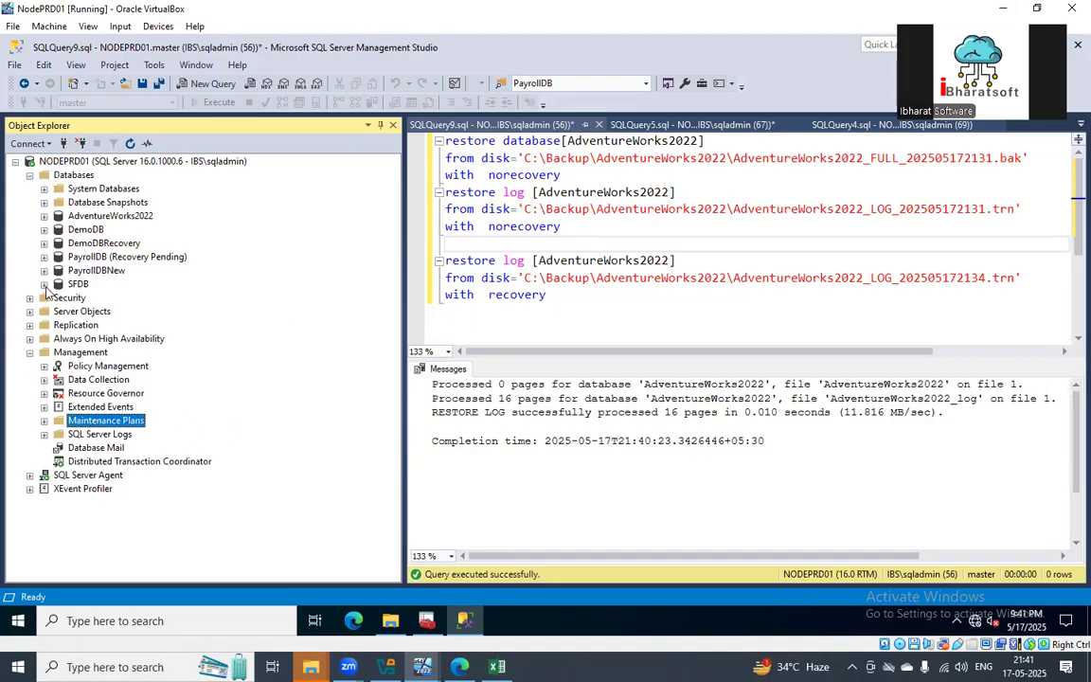
click(30, 352)
click(31, 352)
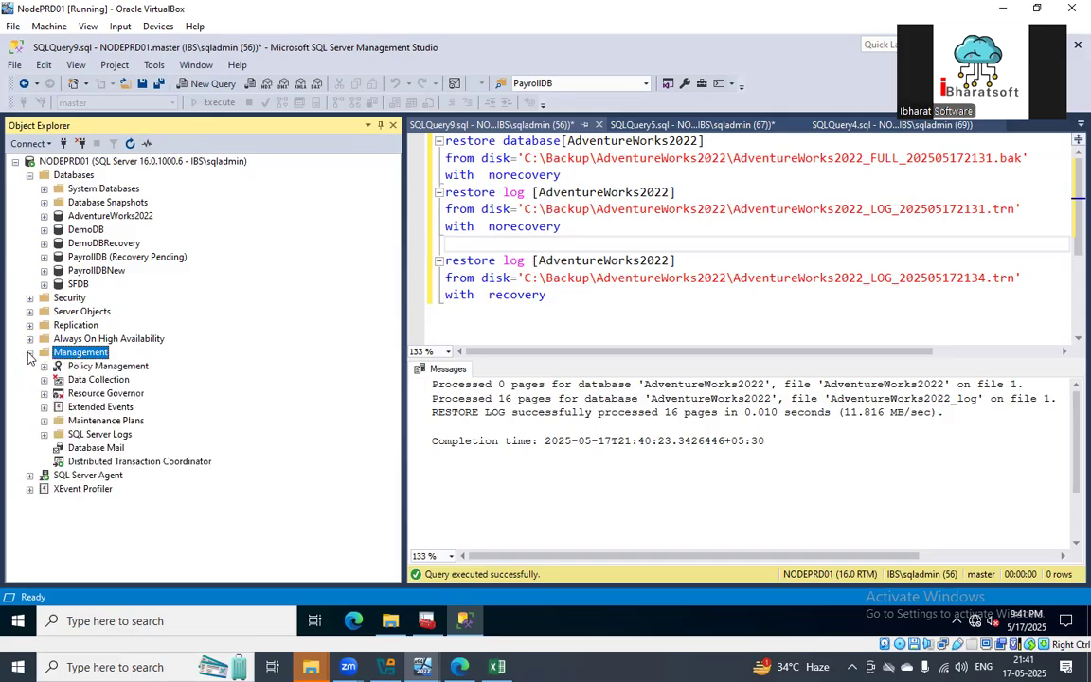
click(93, 420)
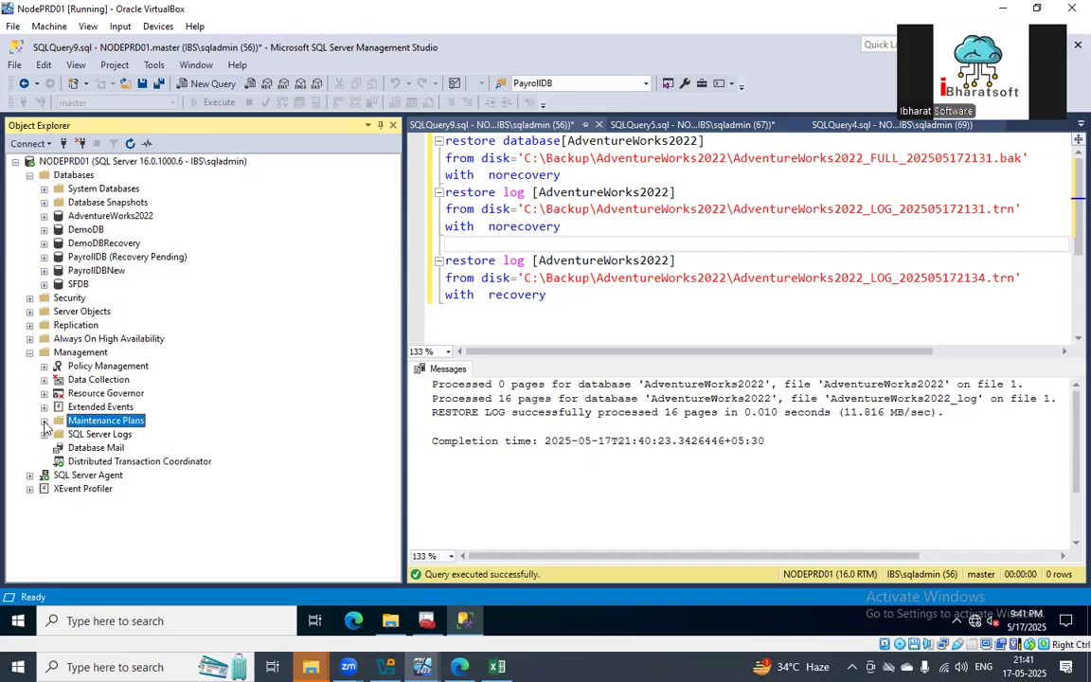
right_click(112, 421)
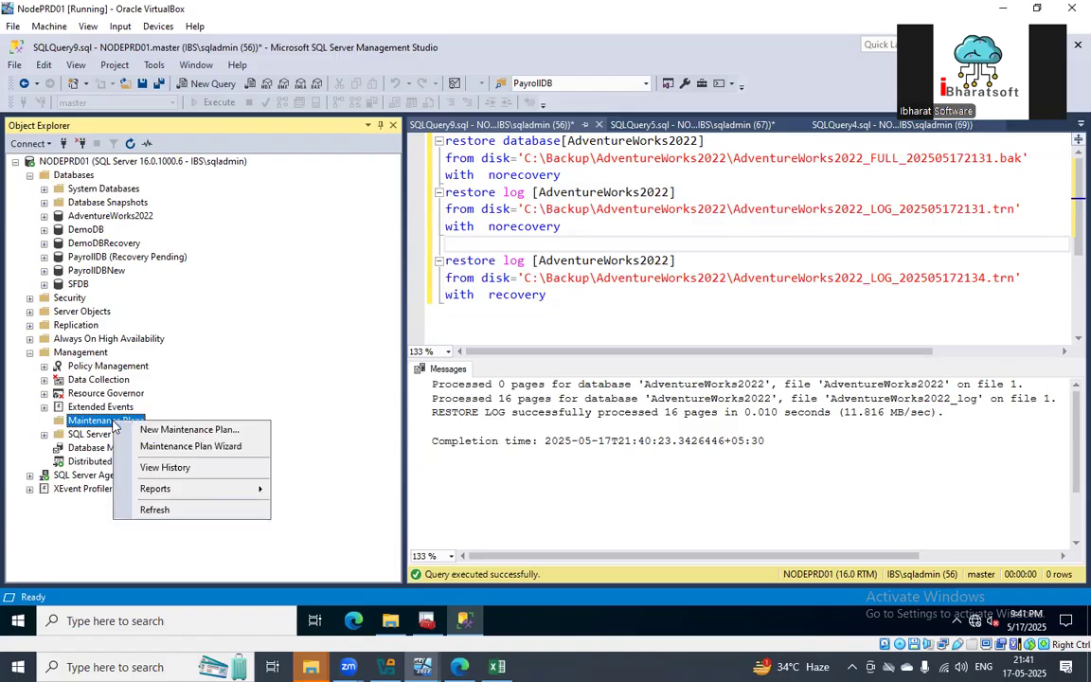
click(174, 431)
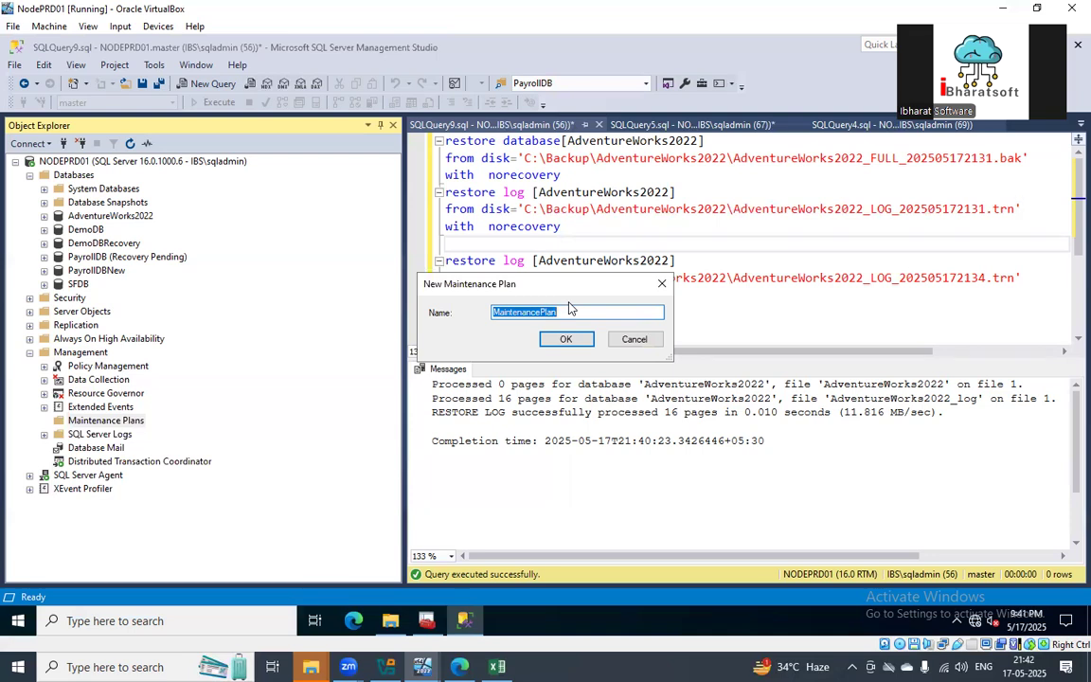
click(569, 309)
click(565, 340)
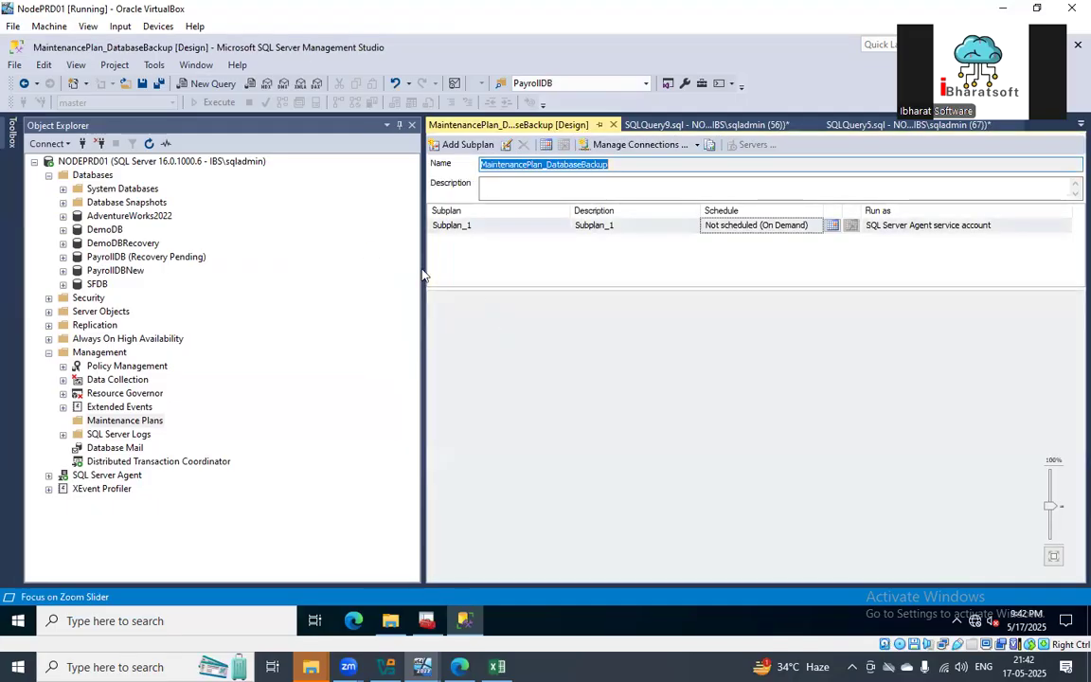
drag(424, 269, 291, 269)
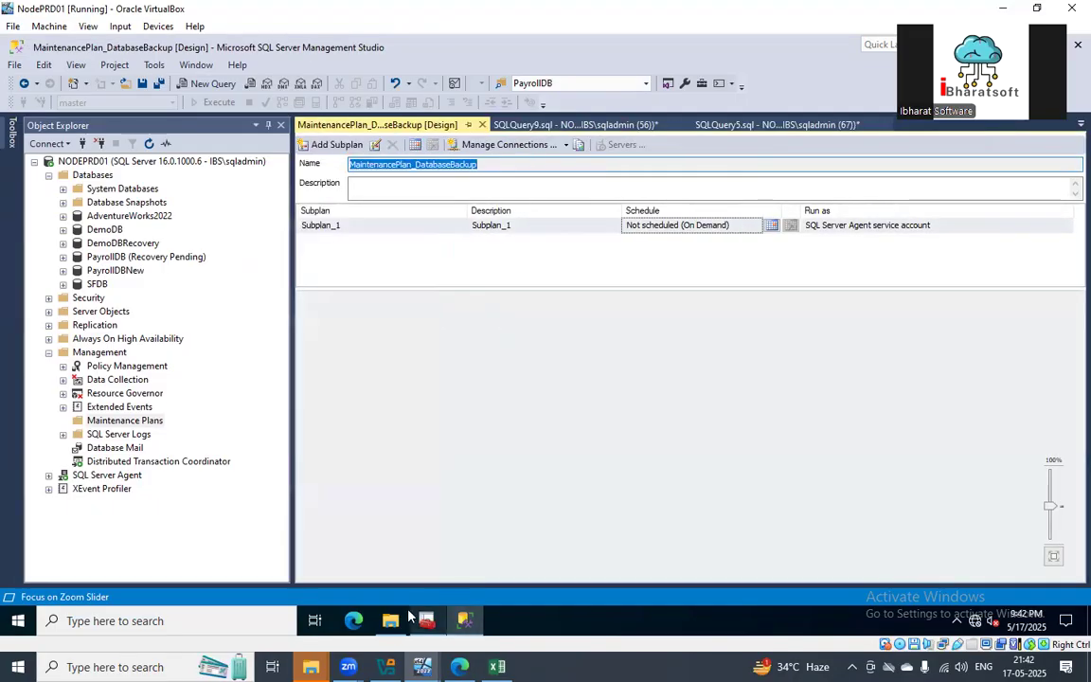
- In File Explorer, permanently delete the three AdventureWorks2022 backup files and the AdventureWorks2022 folder from C:\Backup
click(390, 621)
key(ctrl+a)
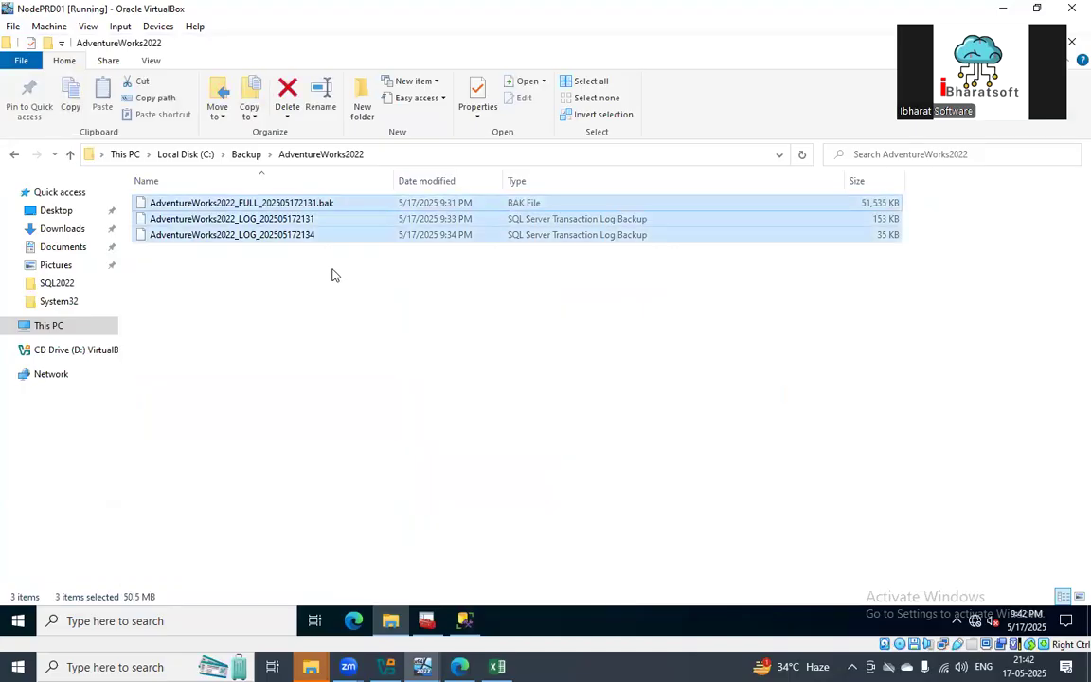
key(shift+Delete)
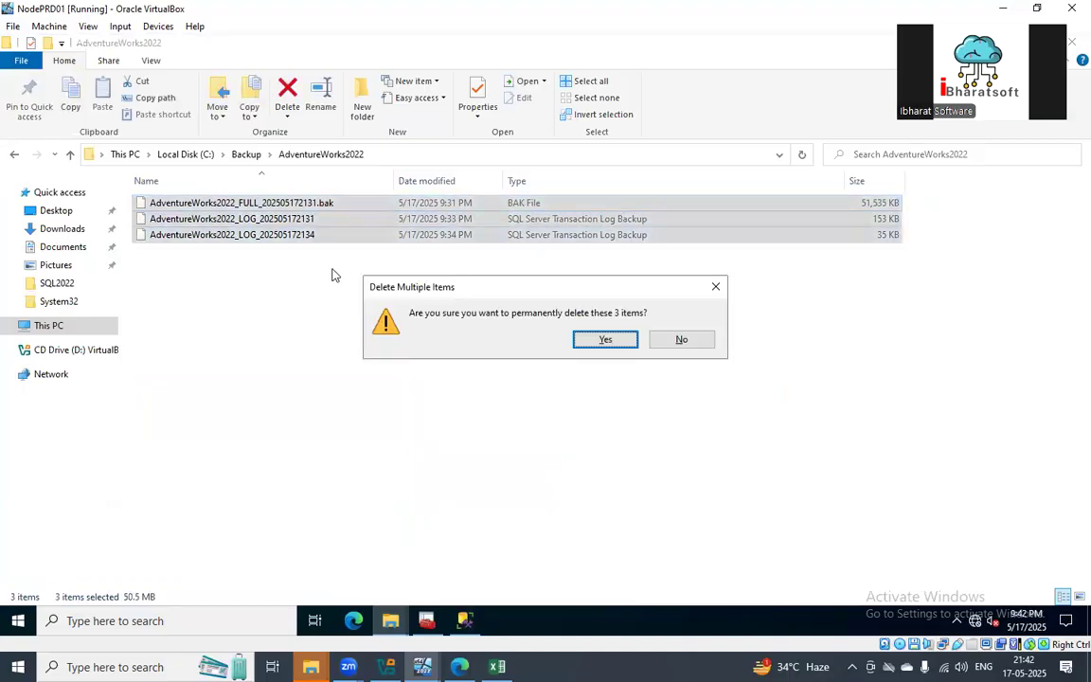
click(591, 341)
click(248, 156)
click(220, 204)
key(shift+Delete)
key(Return)
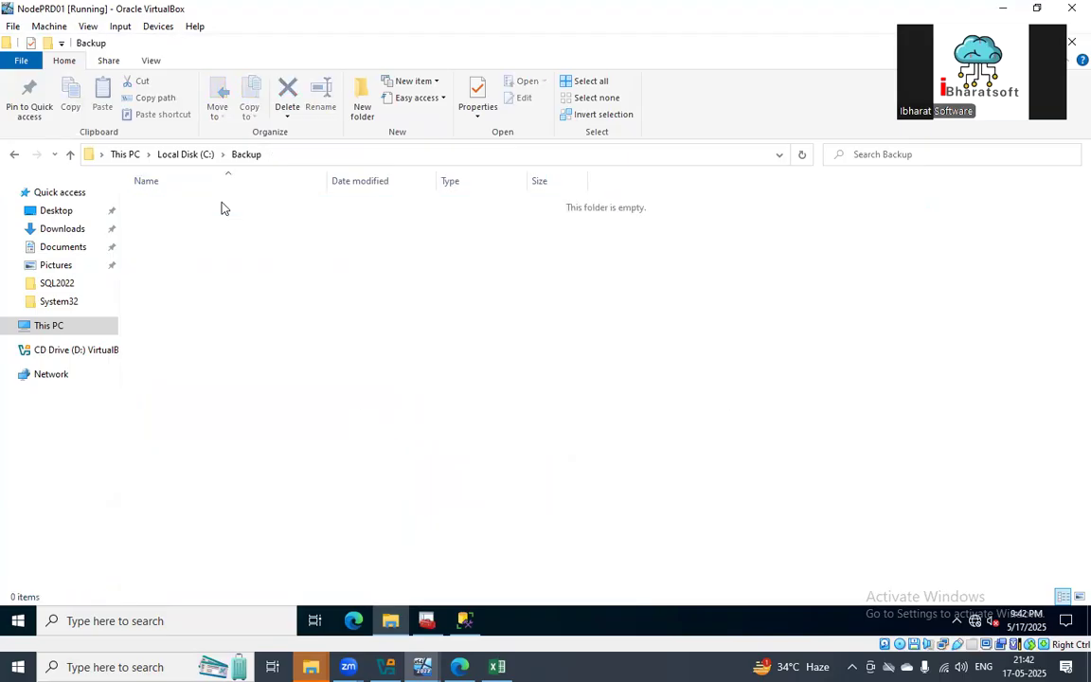
- Back in SQL Server Management Studio, set the first subplan's name and description to UserDB_FULL_Backup
key(alt+Tab)
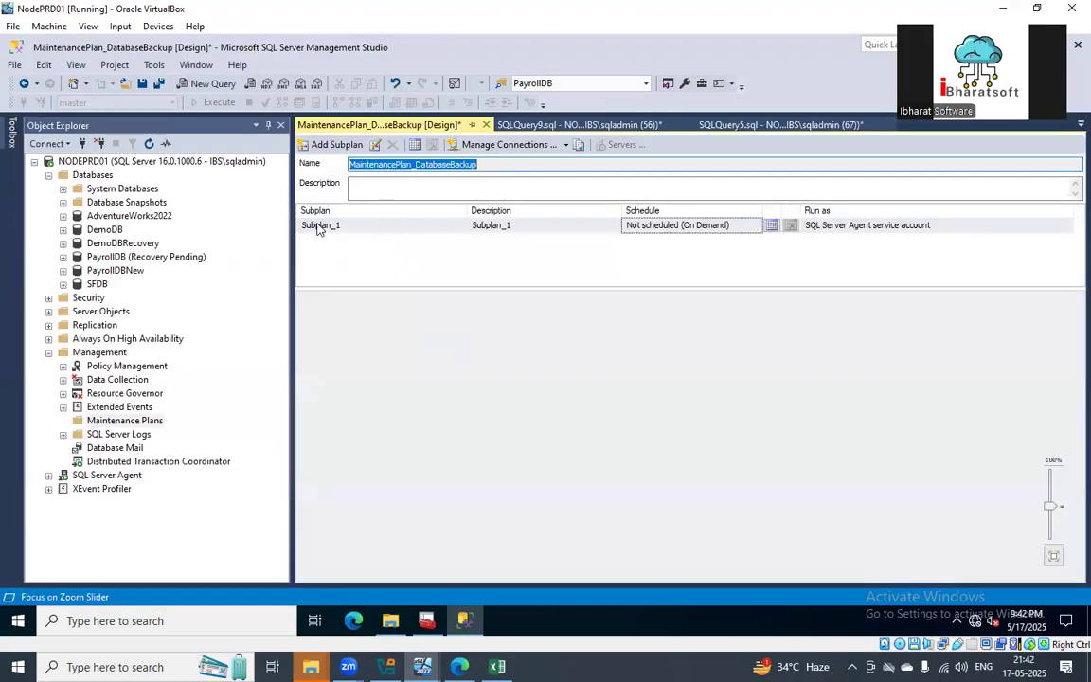
double_click(318, 227)
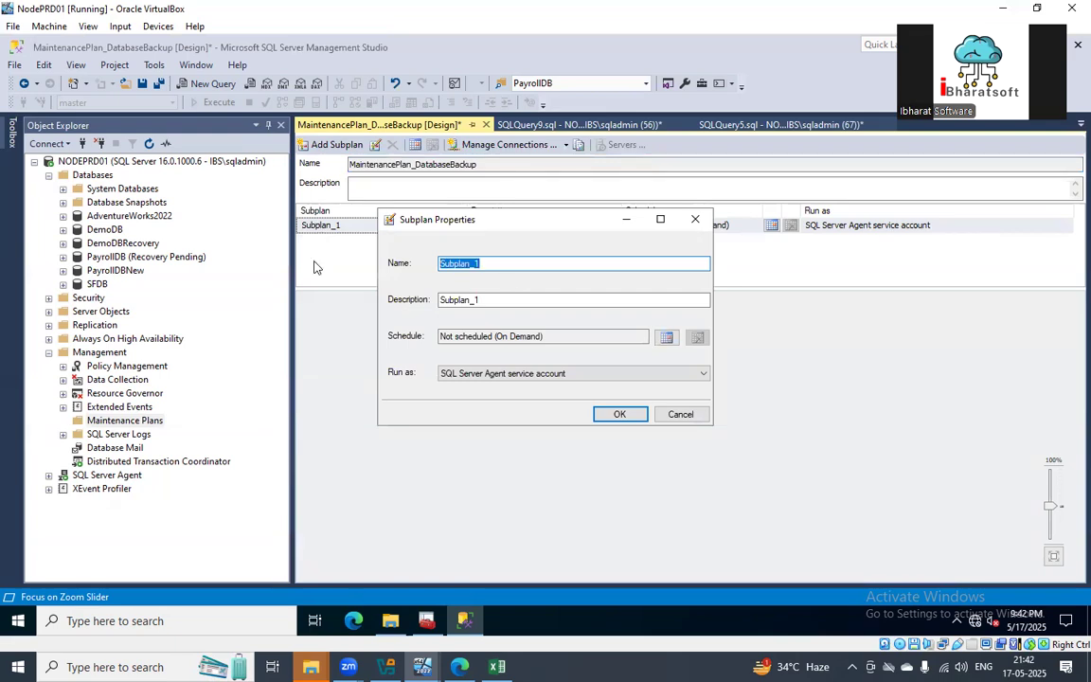
text(UserDB_FULL_Backup)
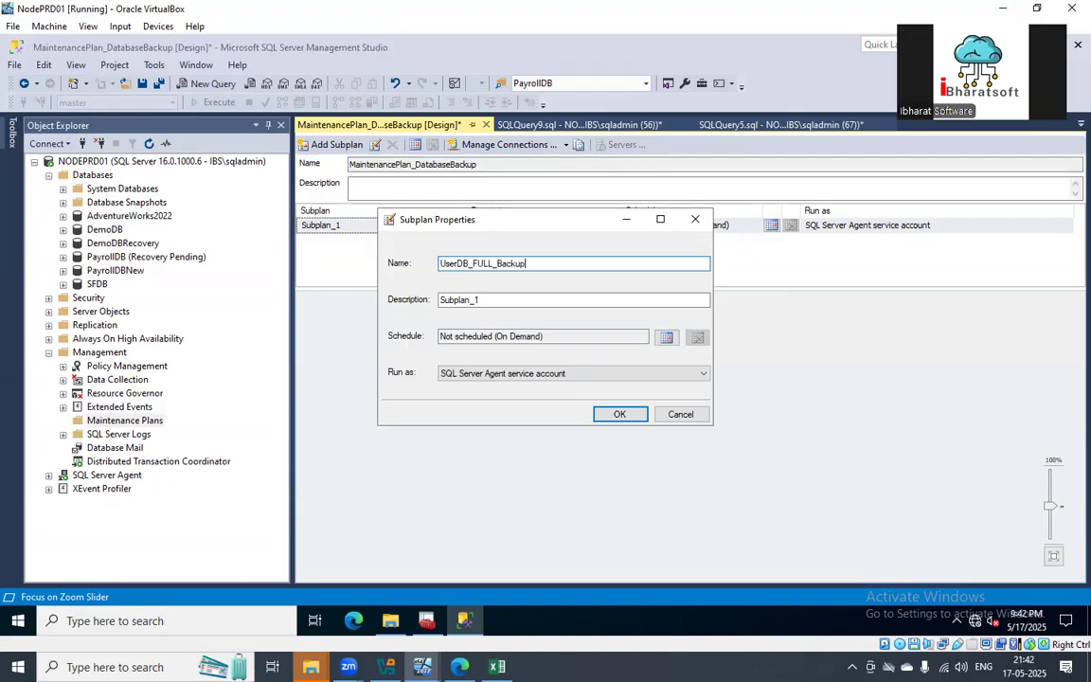
drag(559, 263, 368, 264)
key(ctrl+c)
double_click(443, 301)
key(ctrl+v)
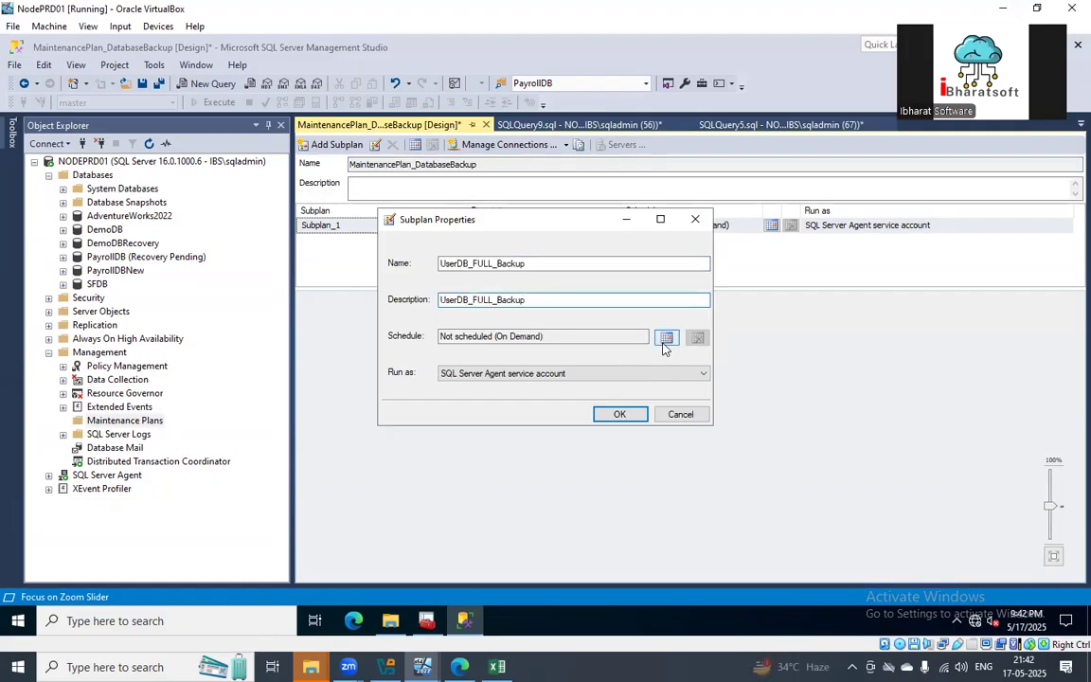
- Schedule the UserDB_FULL_Backup subplan to run weekly on Saturday only, once at 2:00:00 AM, and save its properties
click(665, 341)
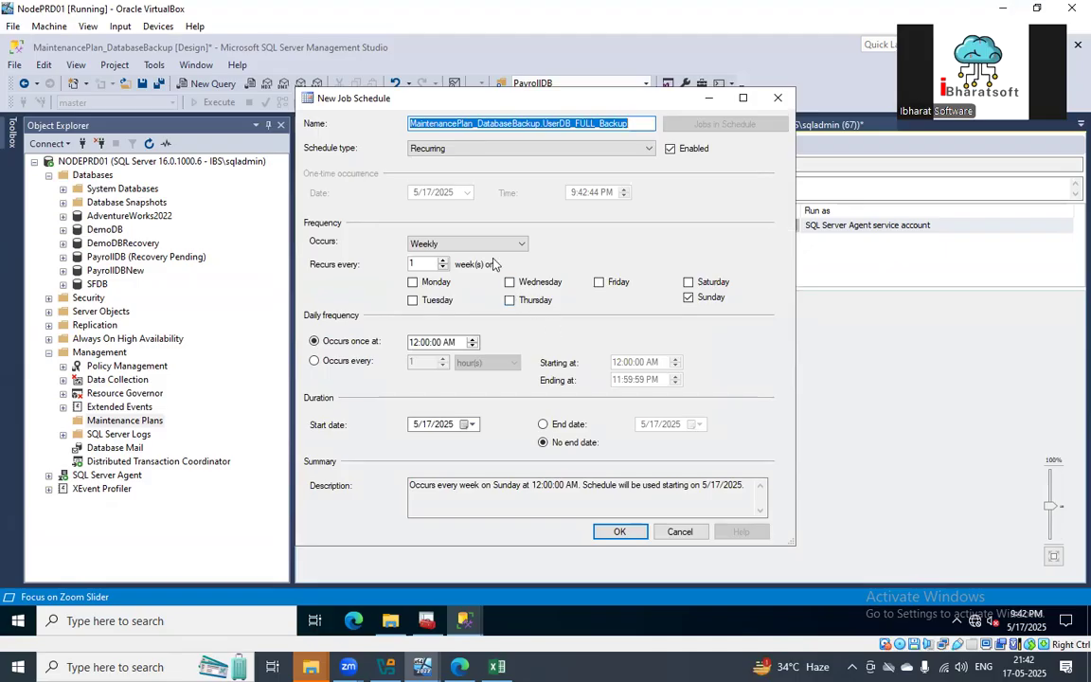
click(687, 281)
click(687, 297)
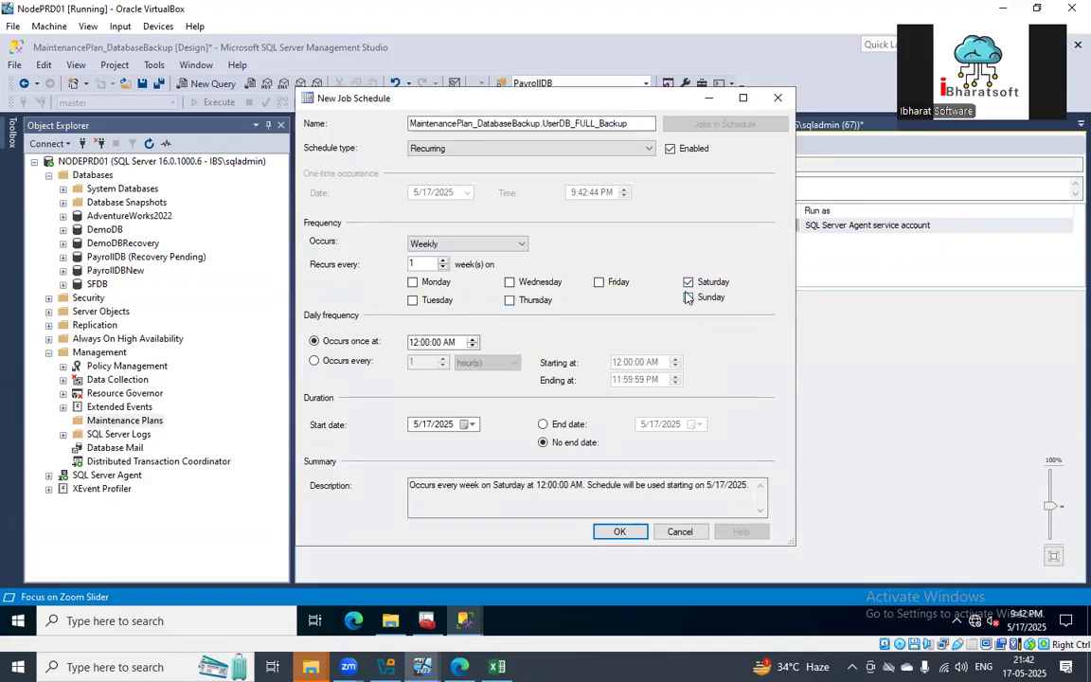
click(419, 345)
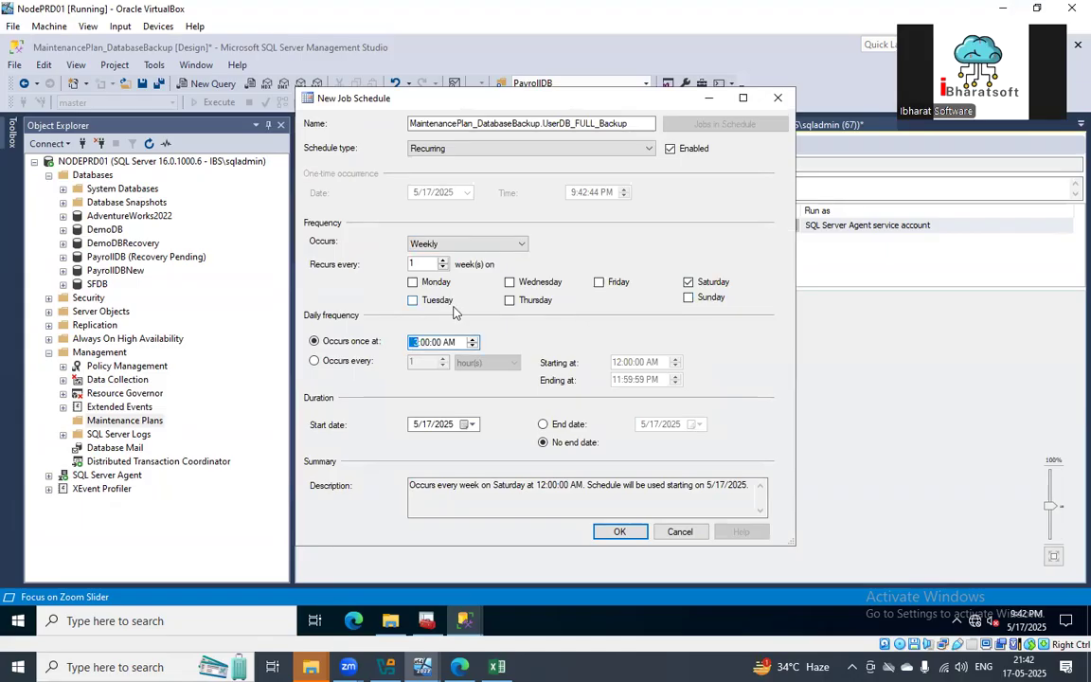
text(2)
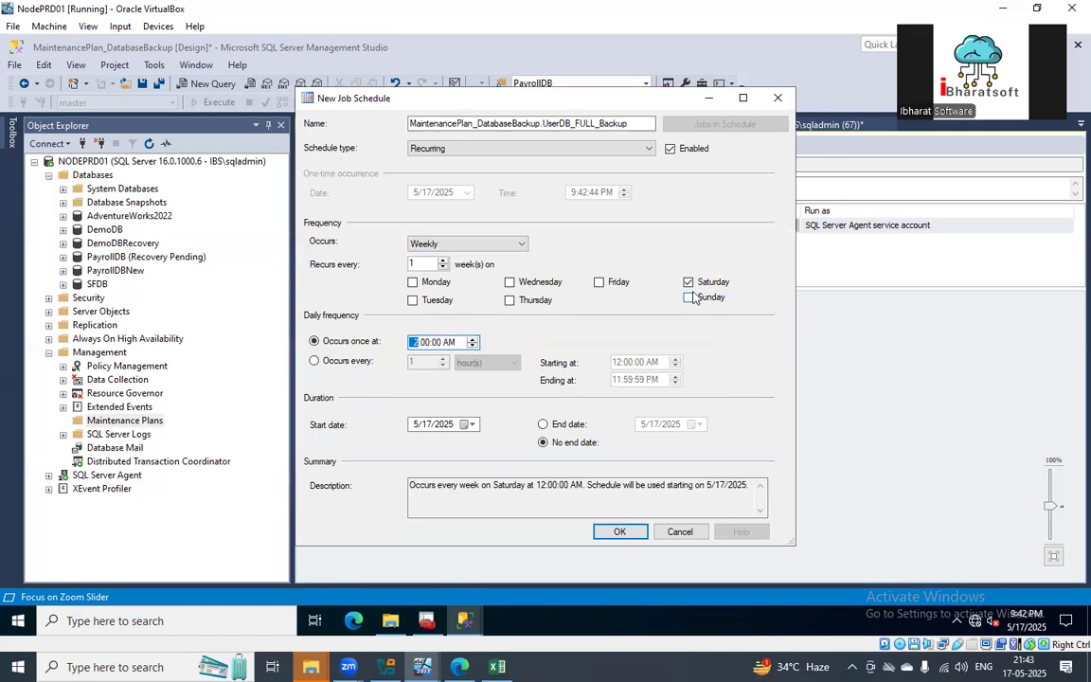
click(445, 244)
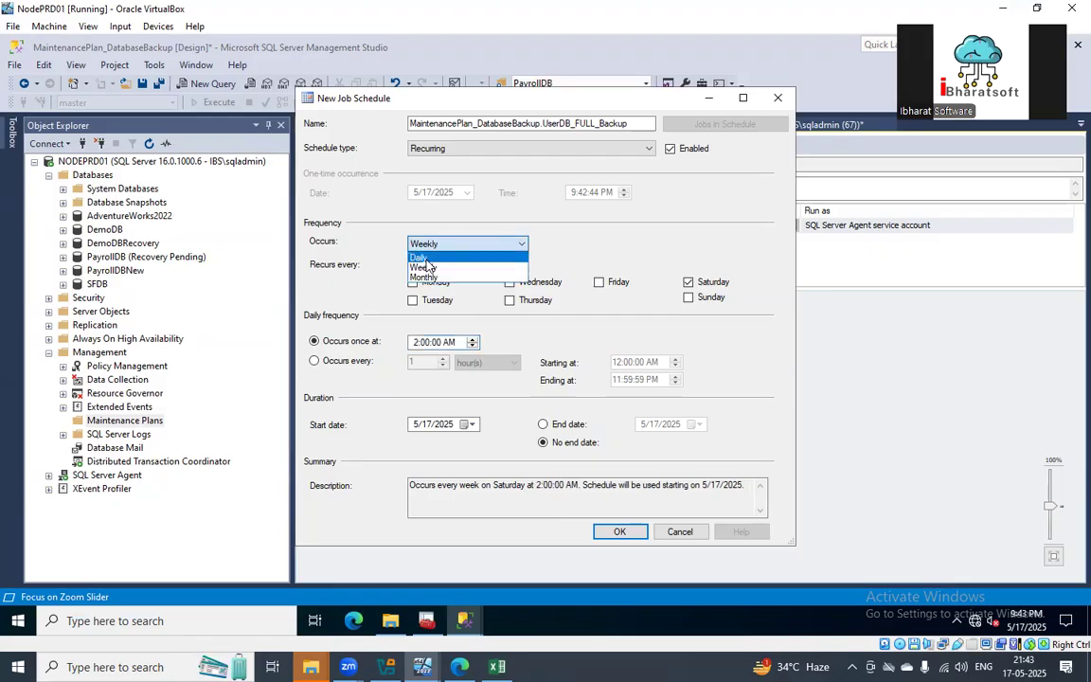
click(622, 307)
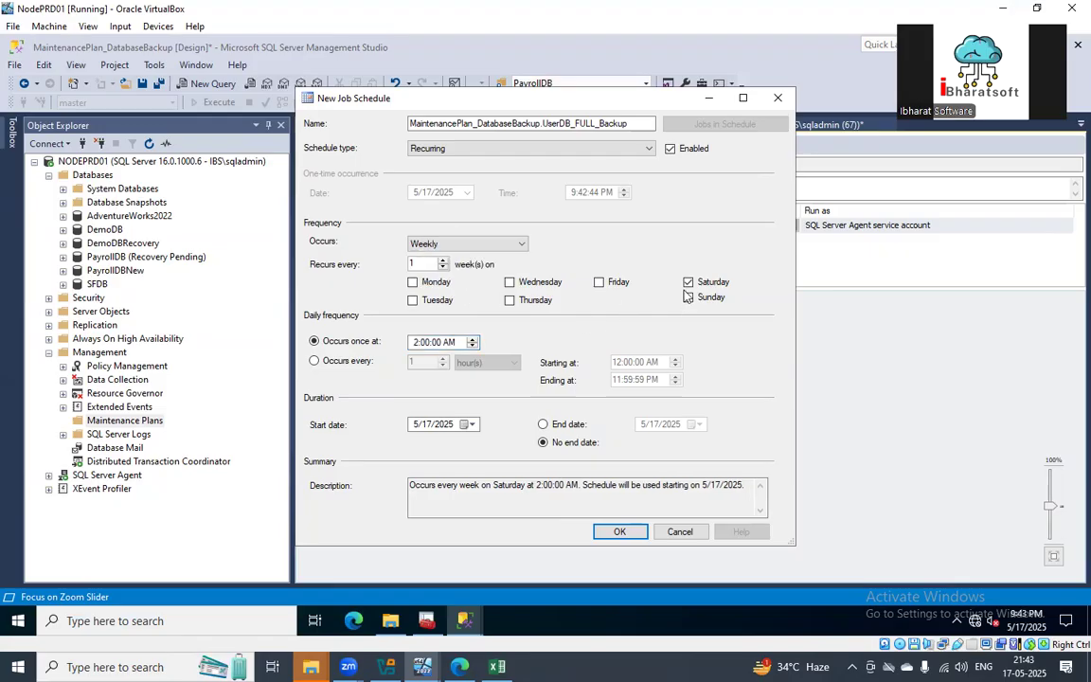
click(617, 532)
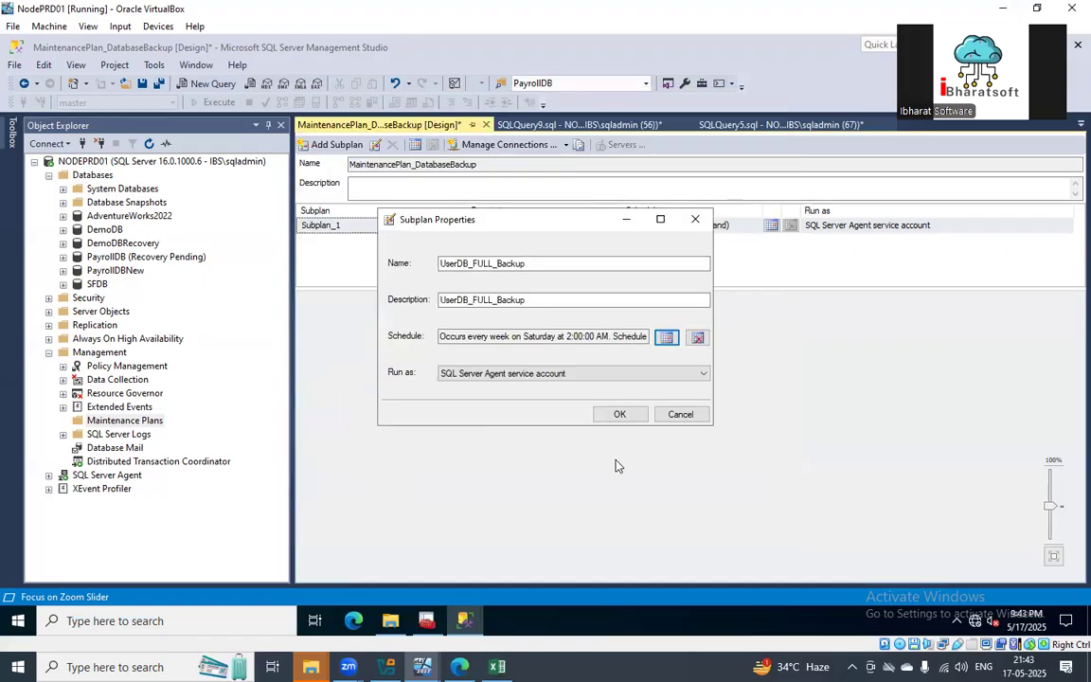
click(619, 414)
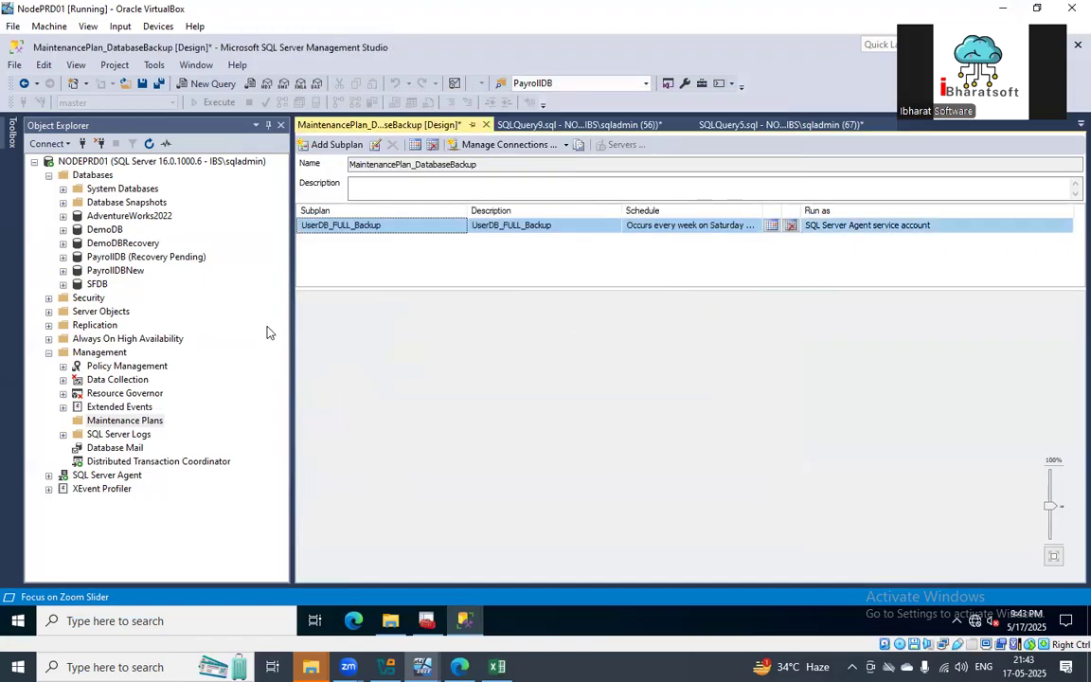
- Add a Back Up Database Task to the UserDB_FULL_Backup subplan's design surface
click(12, 129)
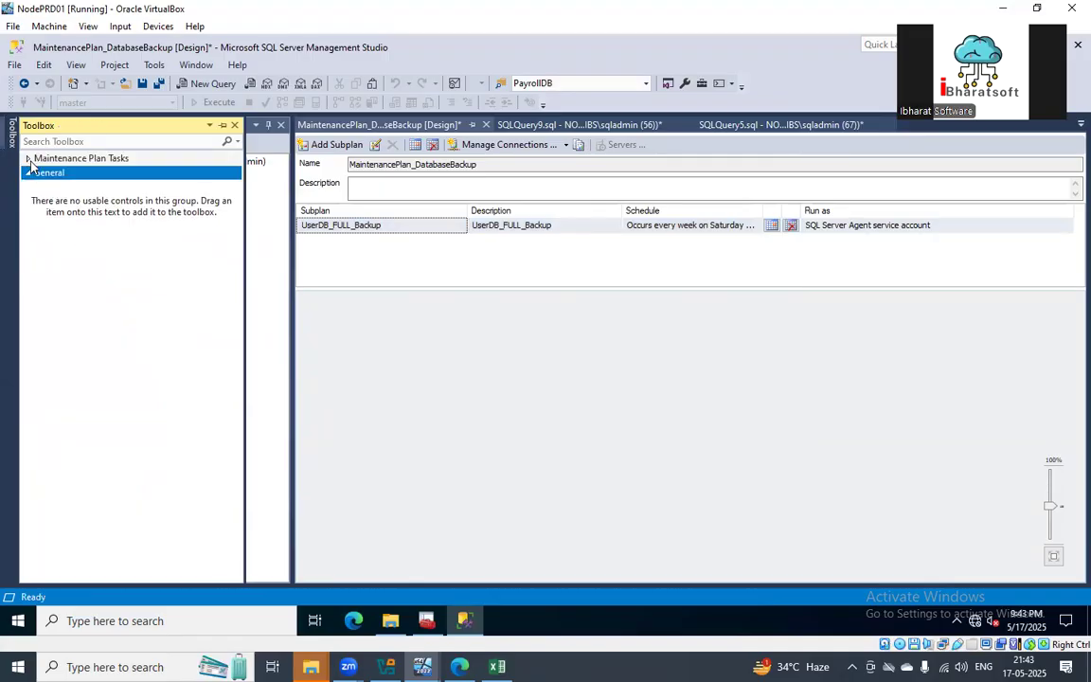
click(29, 161)
drag(92, 194, 573, 388)
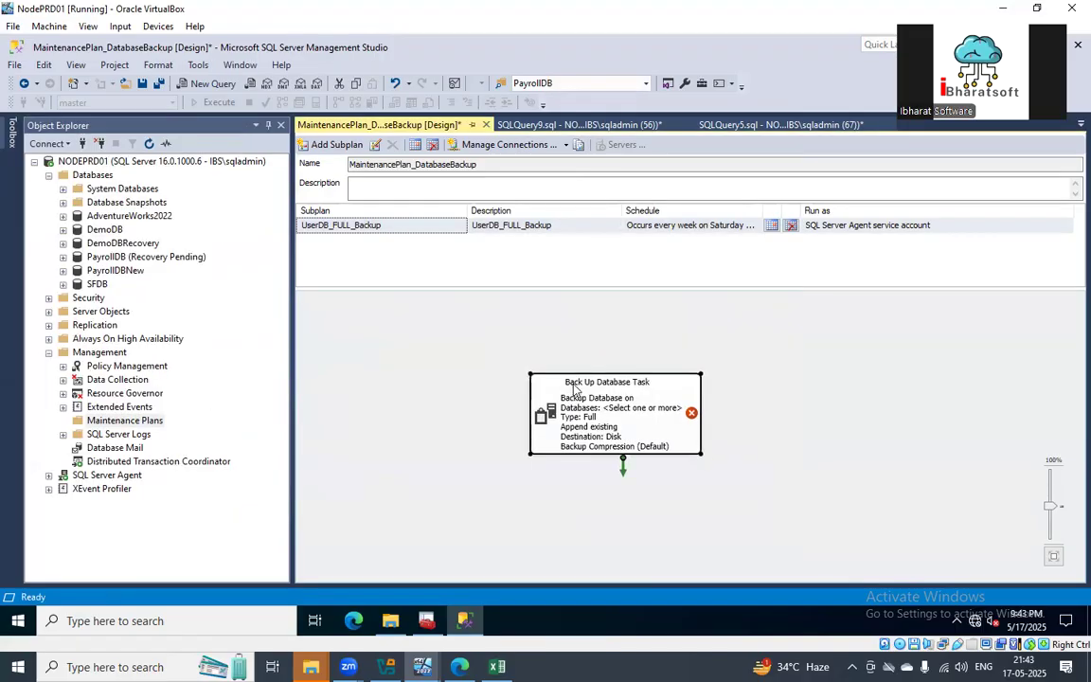
double_click(573, 388)
click(517, 212)
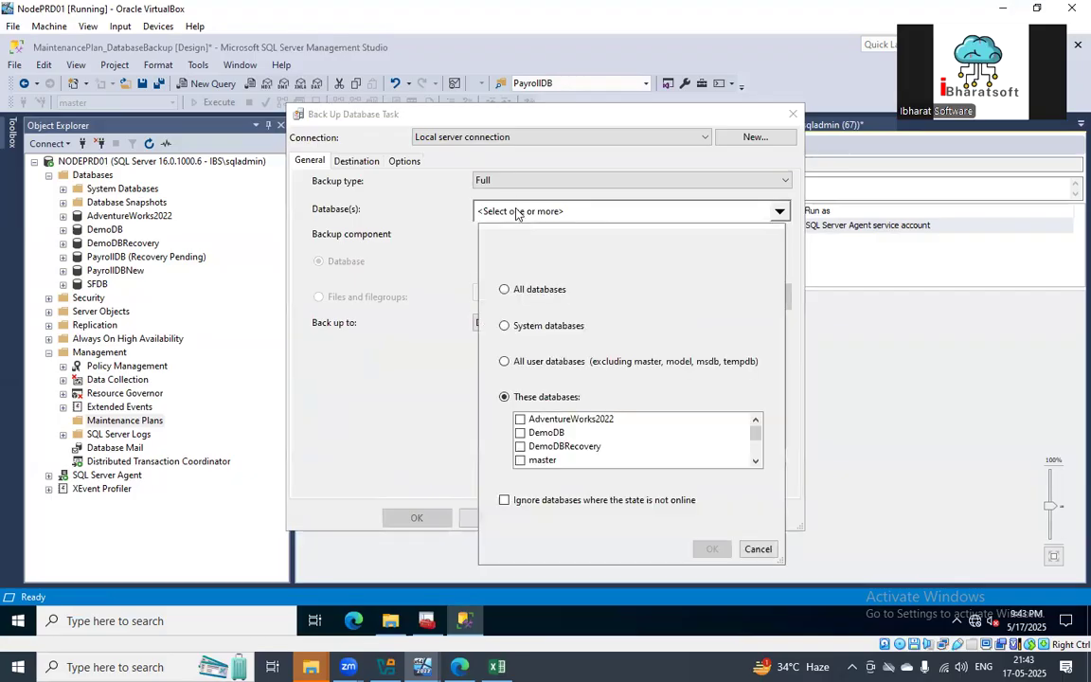
click(541, 366)
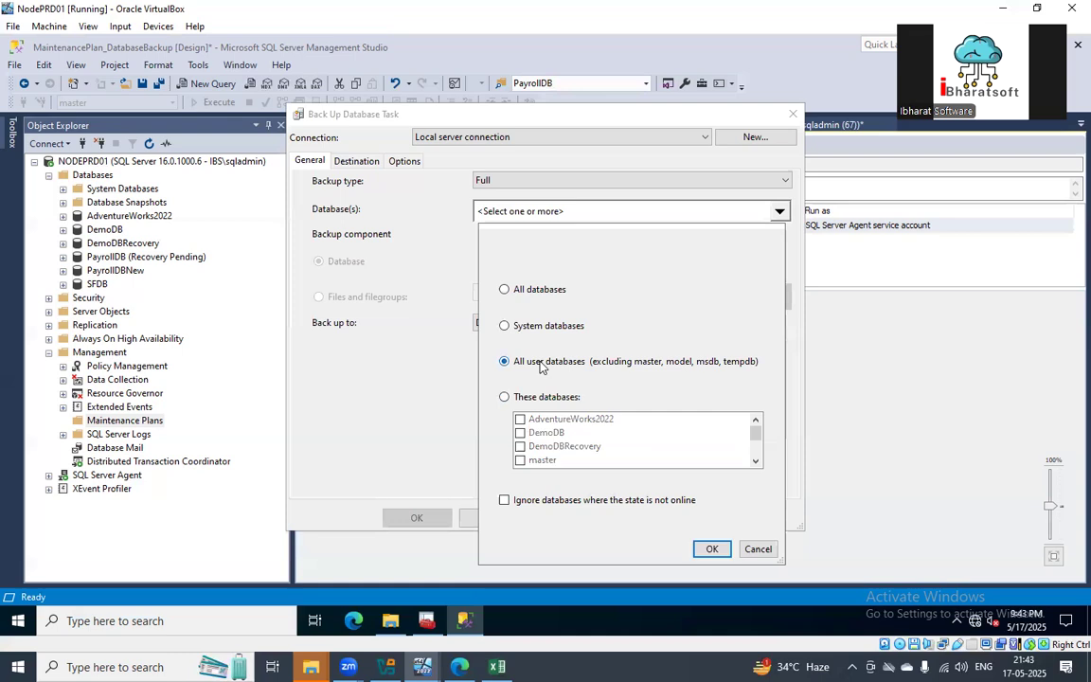
click(522, 503)
click(711, 547)
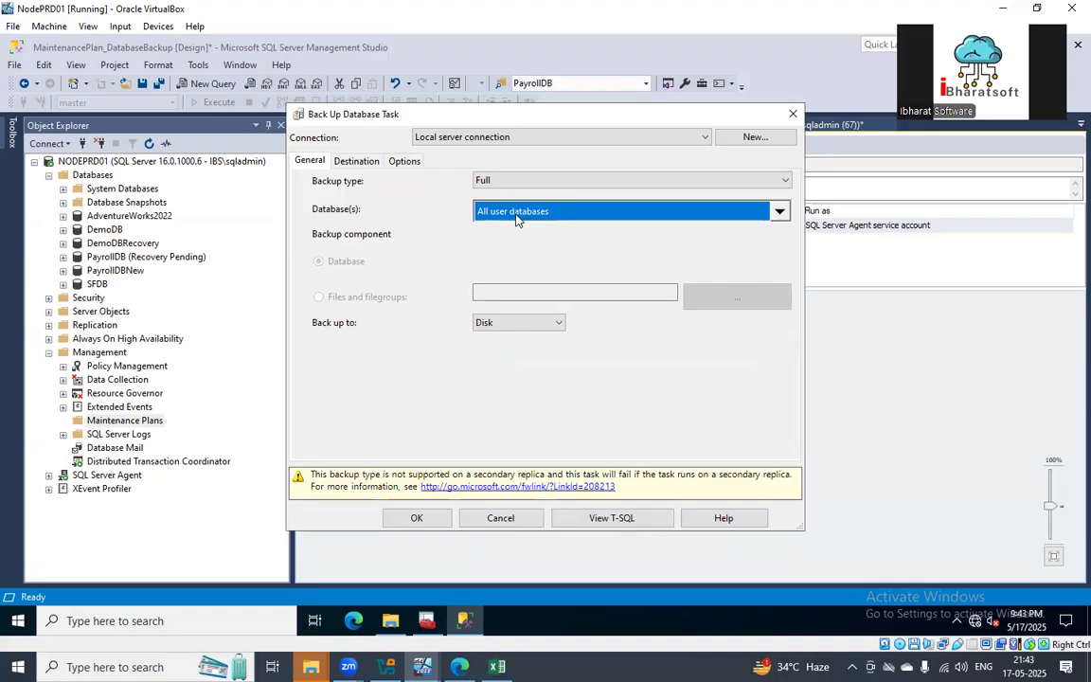
click(518, 519)
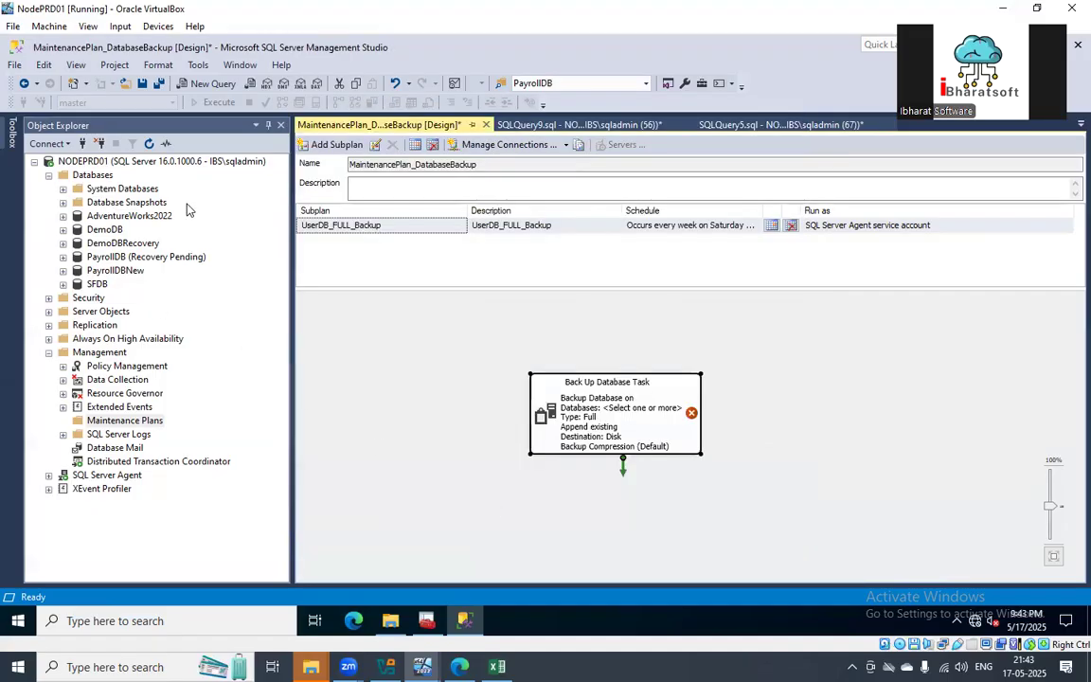
- Expand Always On High Availability on NODEPRD01 to examine its availability groups
click(48, 338)
click(70, 344)
click(63, 352)
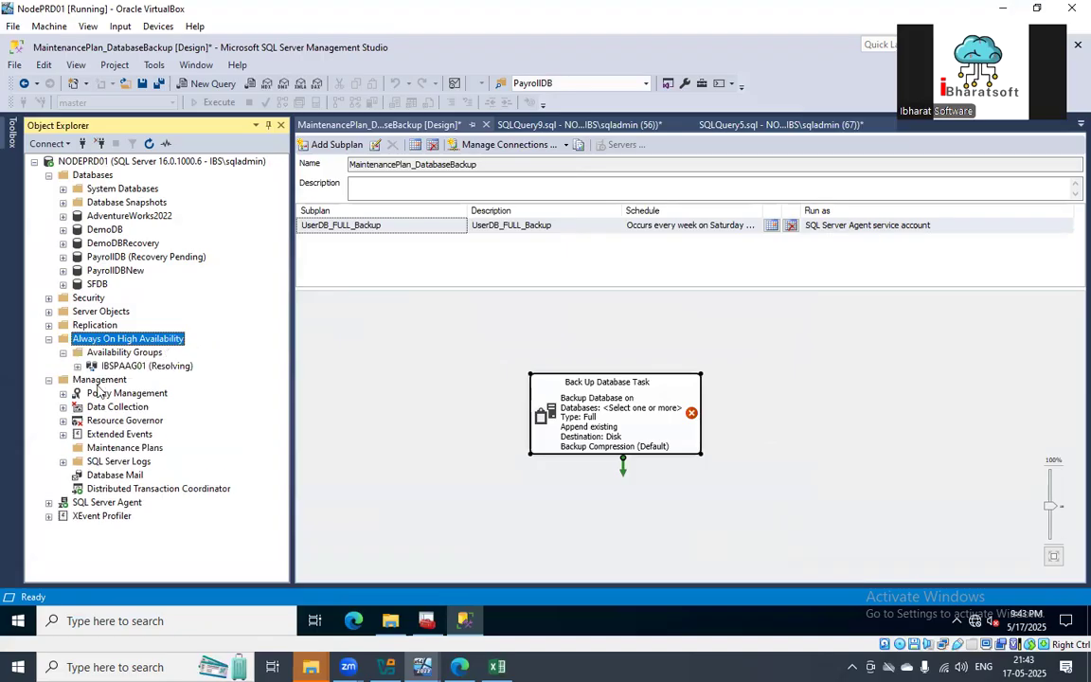
- Connect Object Explorer to the NODEHA01 database engine using Windows Authentication
right_click(113, 161)
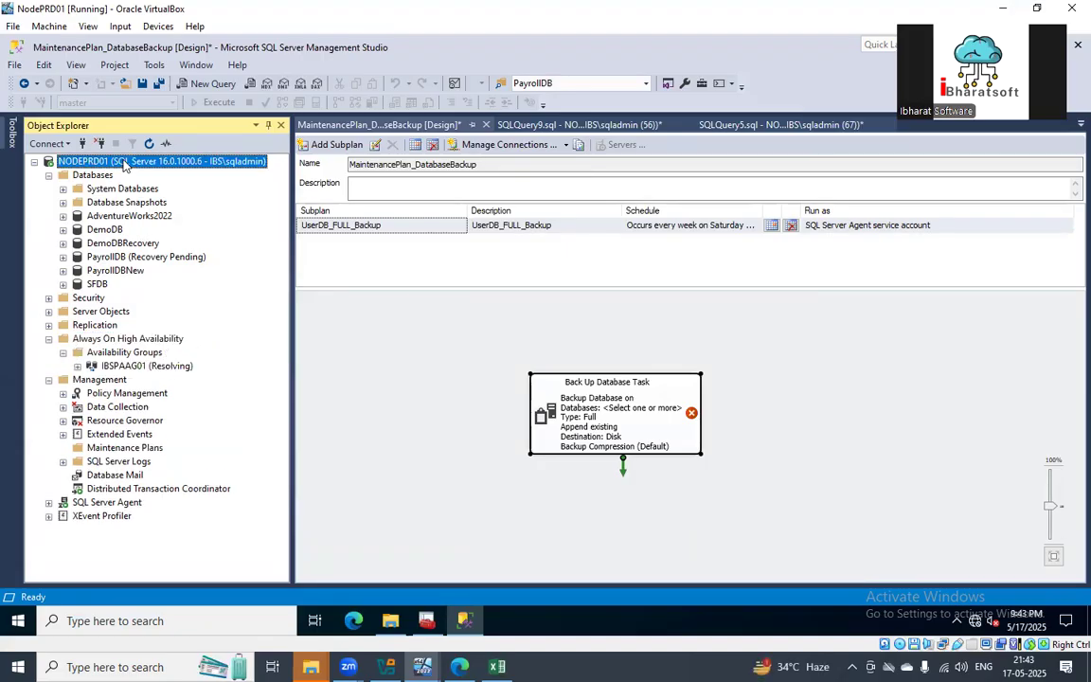
click(161, 167)
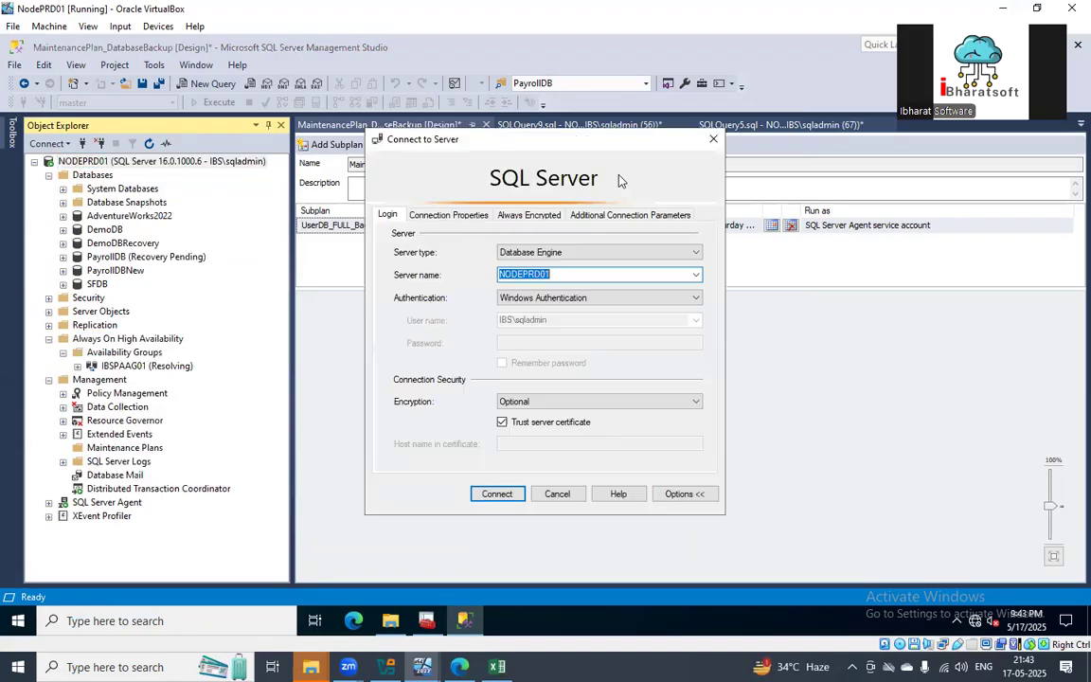
click(696, 274)
click(521, 298)
click(696, 274)
click(587, 308)
click(490, 494)
- Examine the PayrollDB database on NODEHA01 and expand the IBSPAAG01 availability group there
click(48, 461)
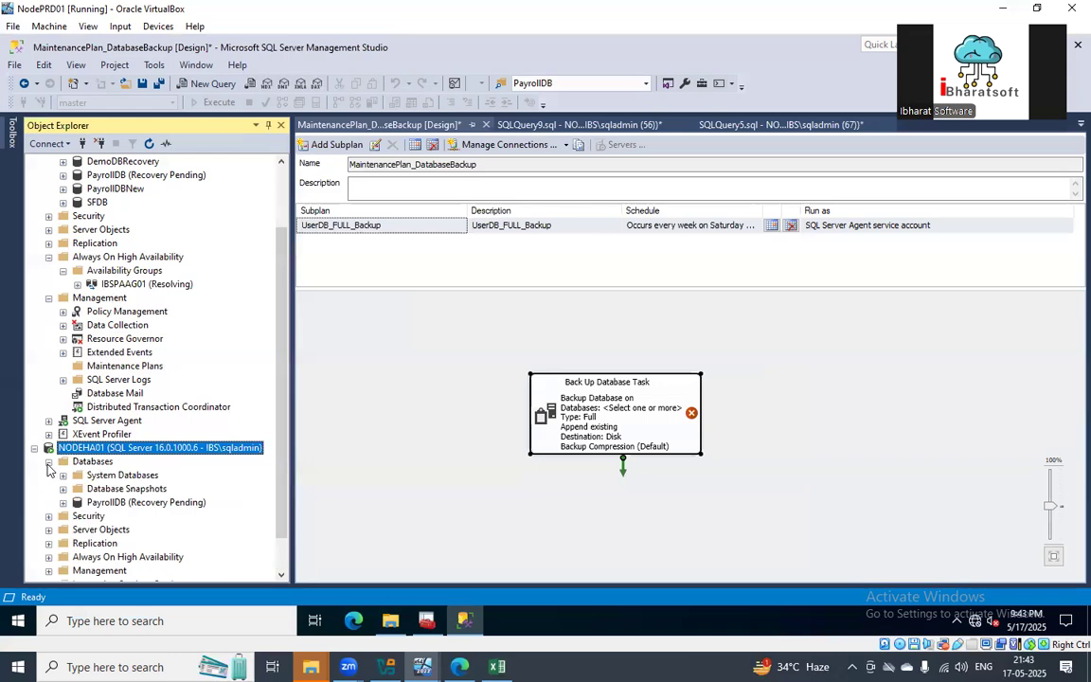
click(63, 503)
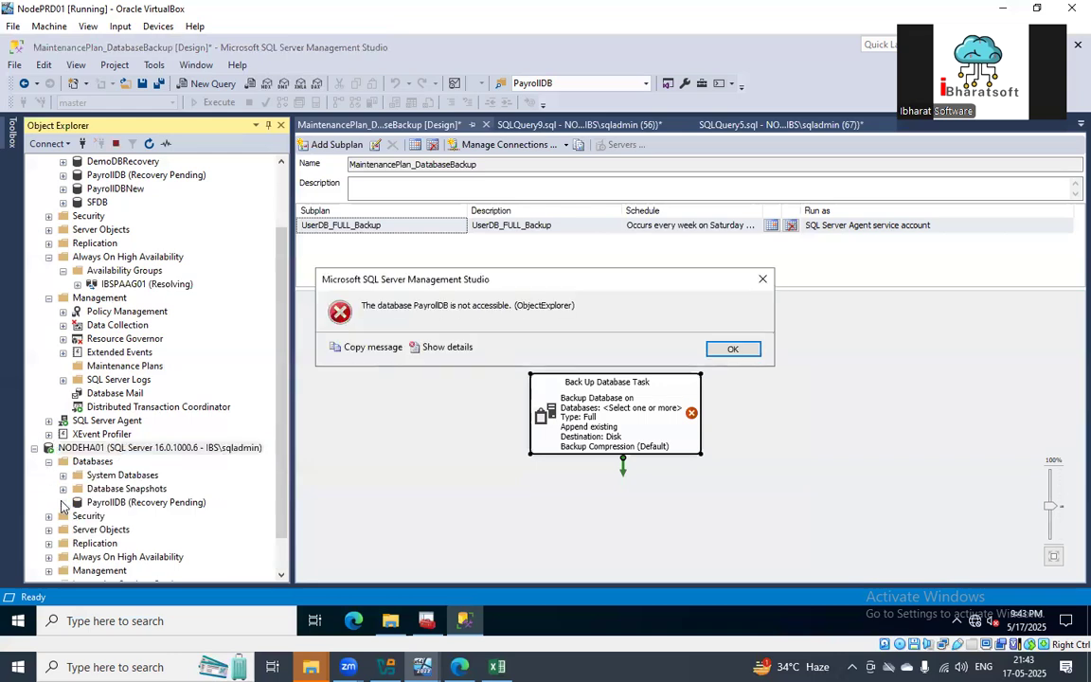
click(728, 348)
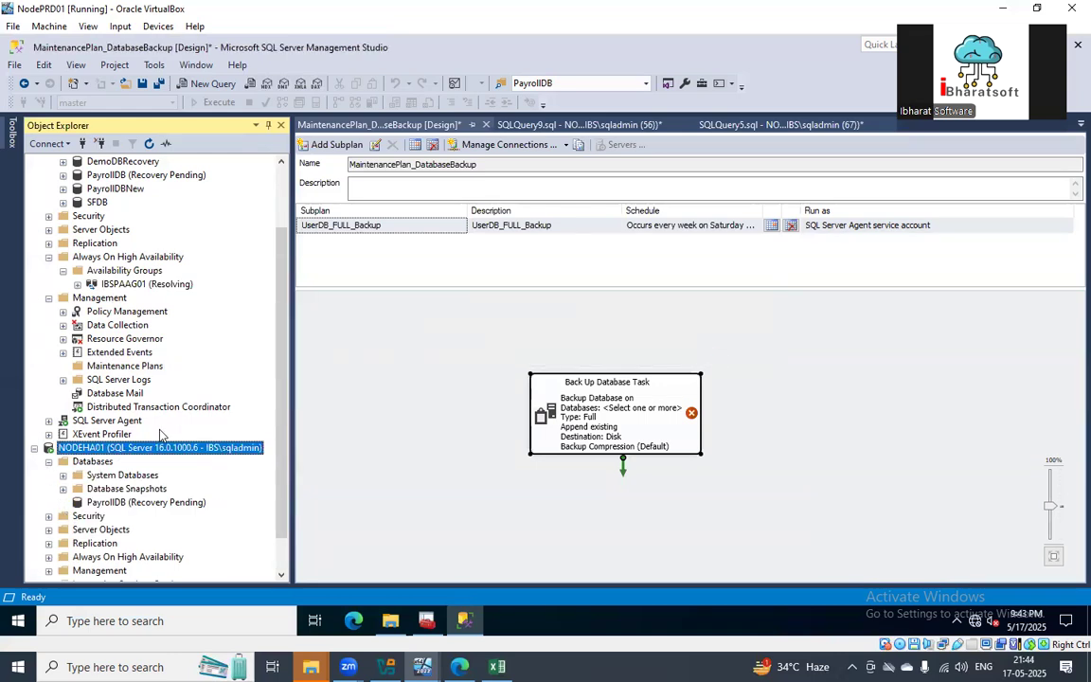
scroll(178, 402, down, 1)
click(49, 516)
click(77, 542)
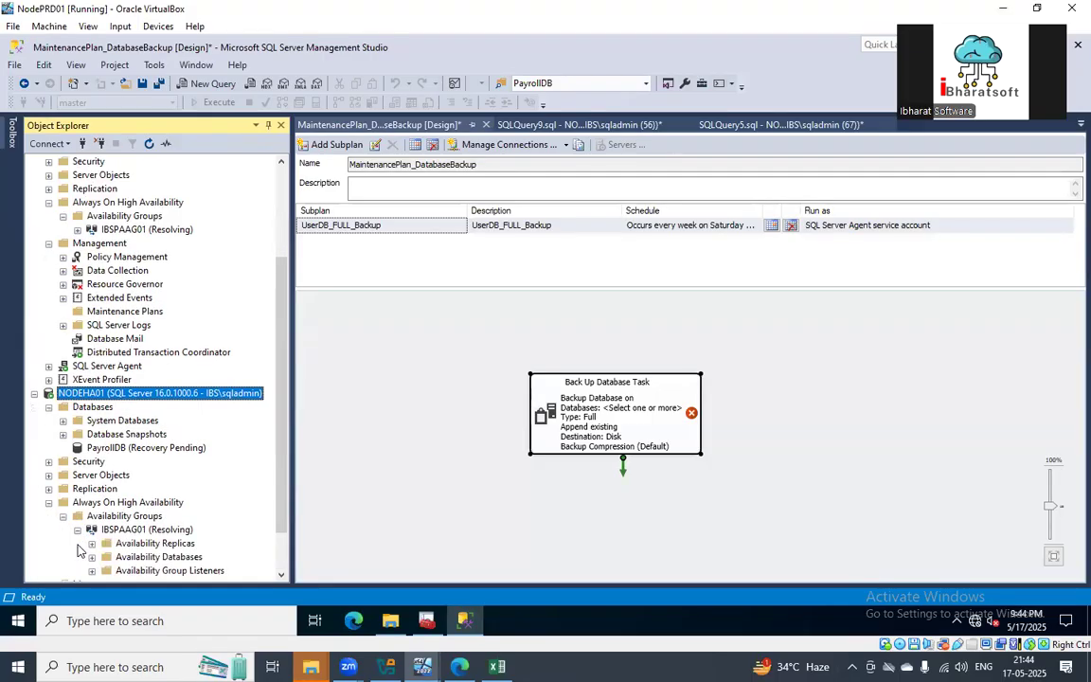
- Expand the availability replicas of IBSPAAG01 on NODEHA01 to examine them
click(92, 543)
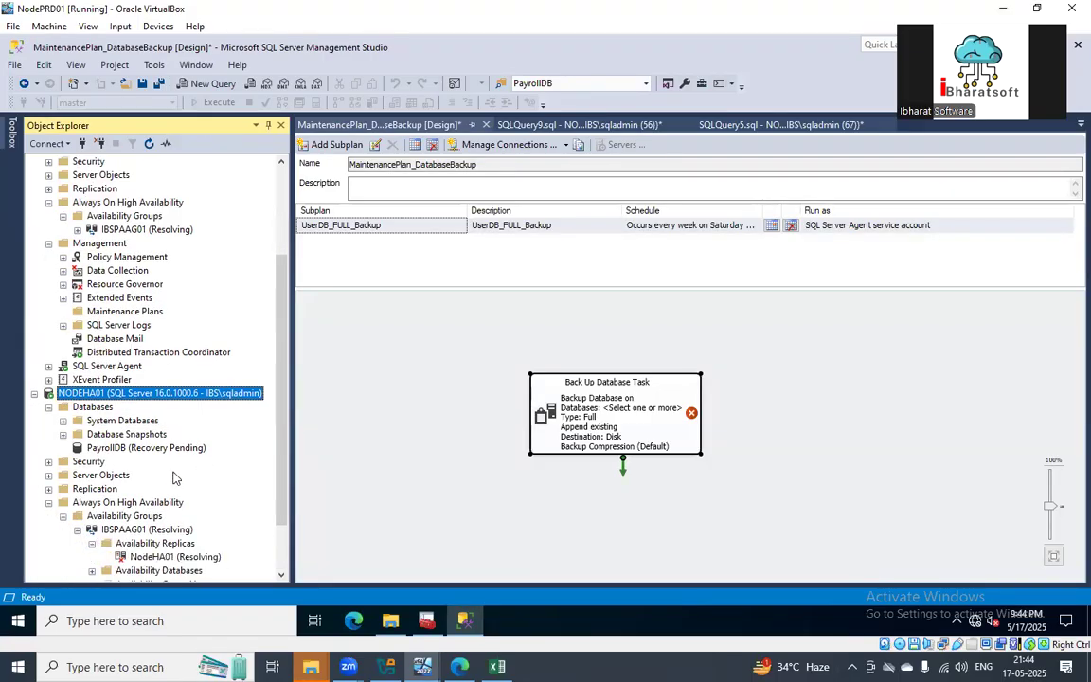
drag(282, 374, 282, 275)
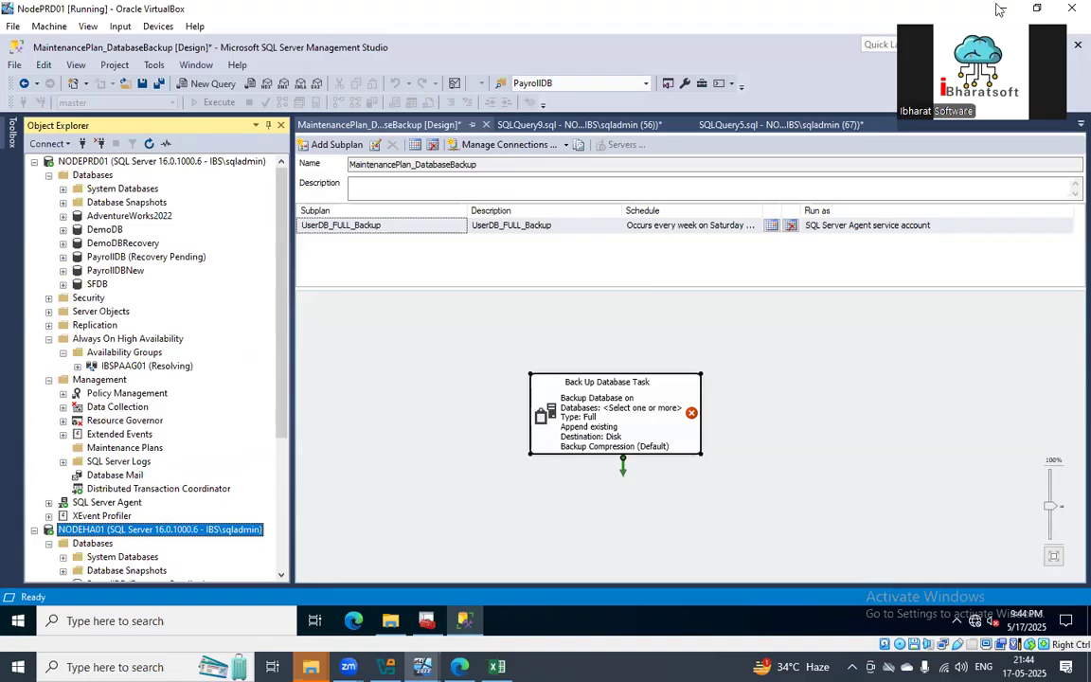
- Search the host computer for ssms and SQL Server, and return to the NodePRD01 virtual machine
key(super+d)
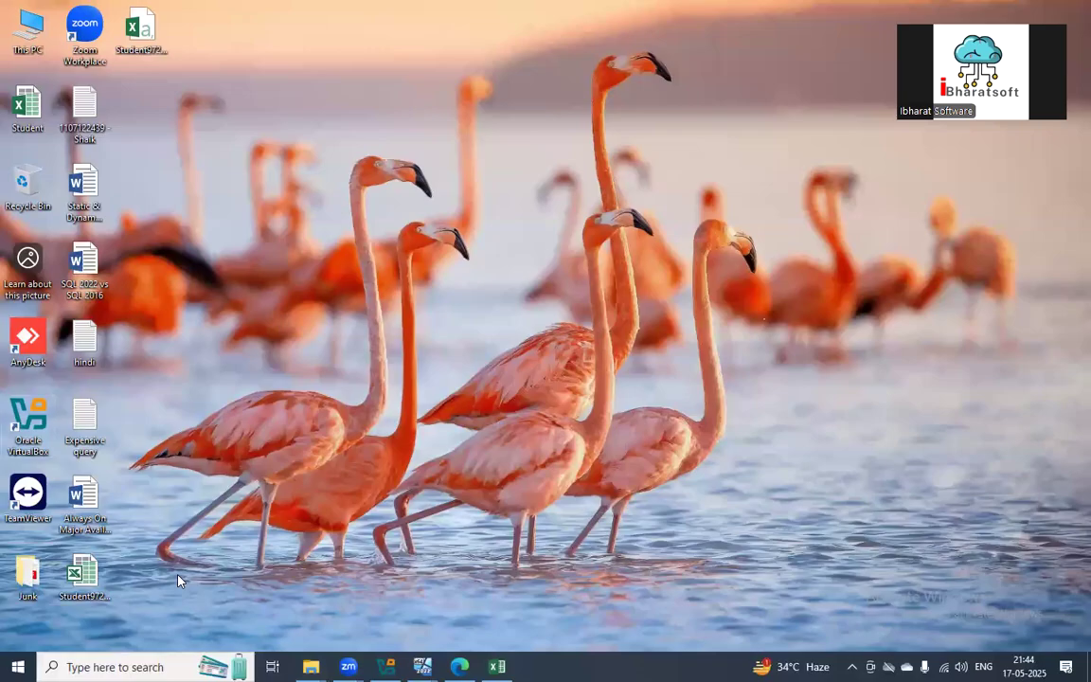
key(super)
text(ssms)
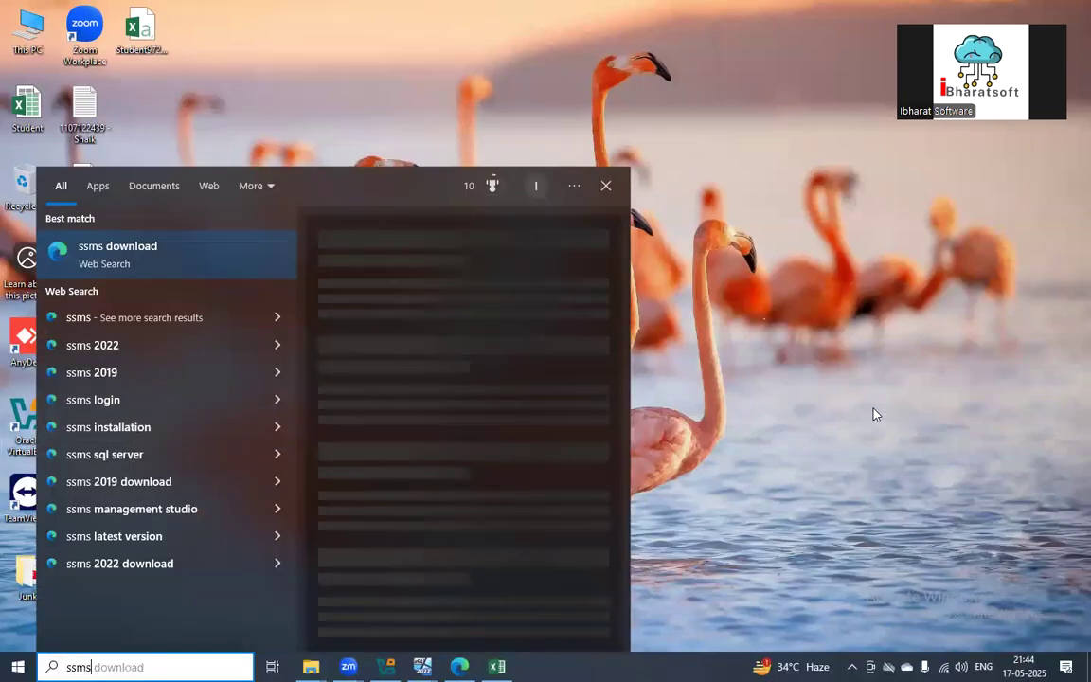
key(Escape)
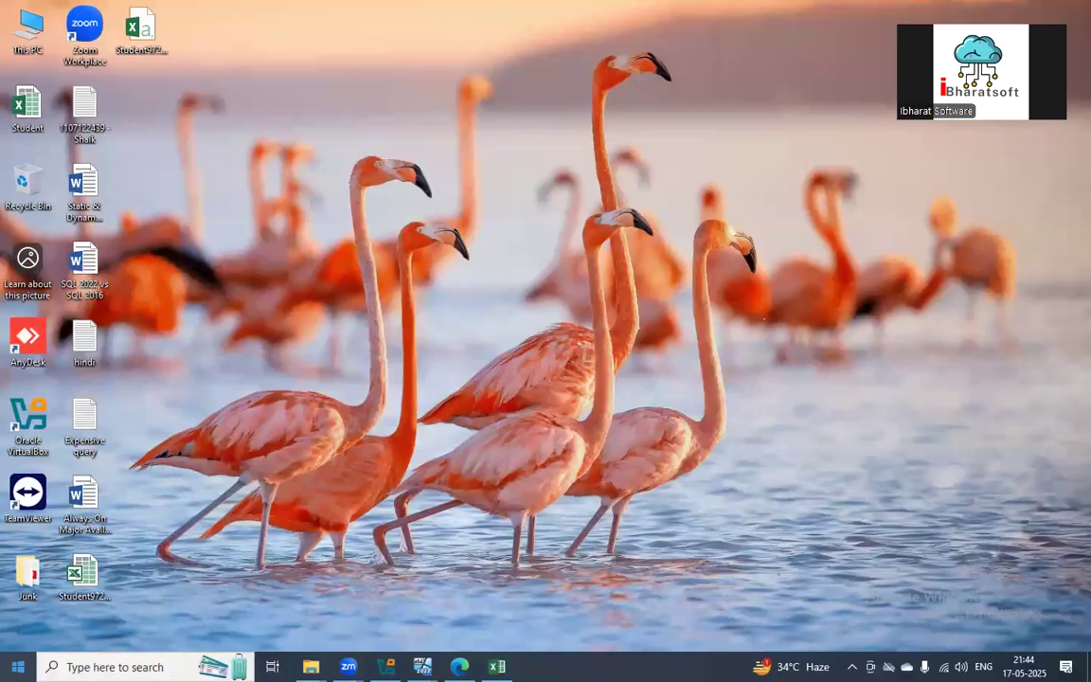
key(super)
text(sql sere)
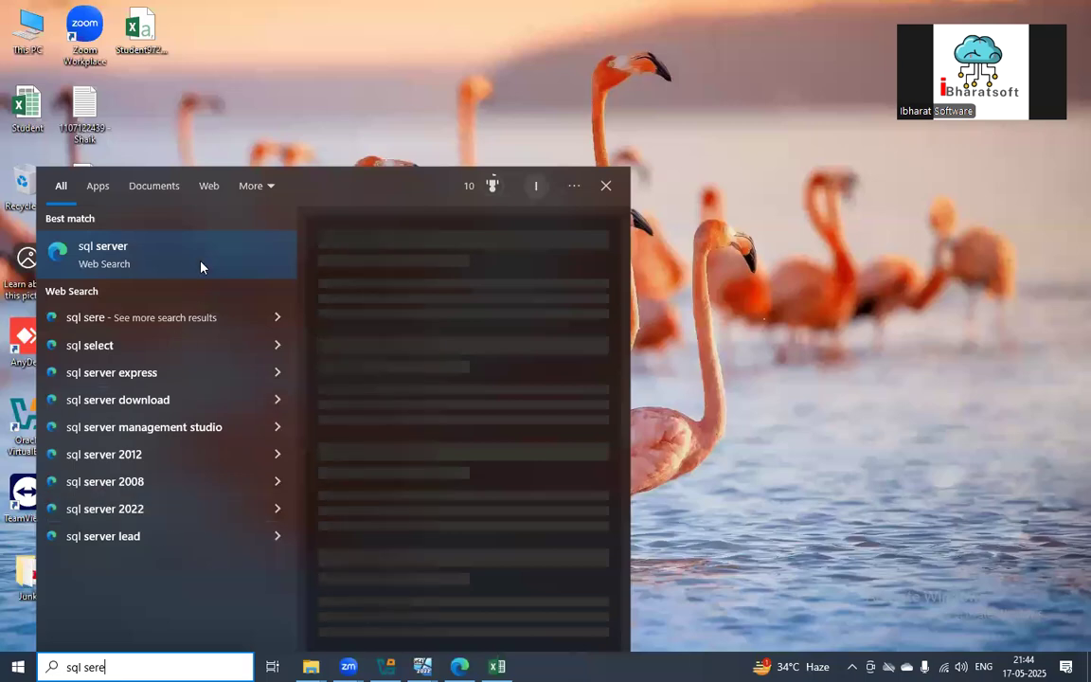
key(Escape)
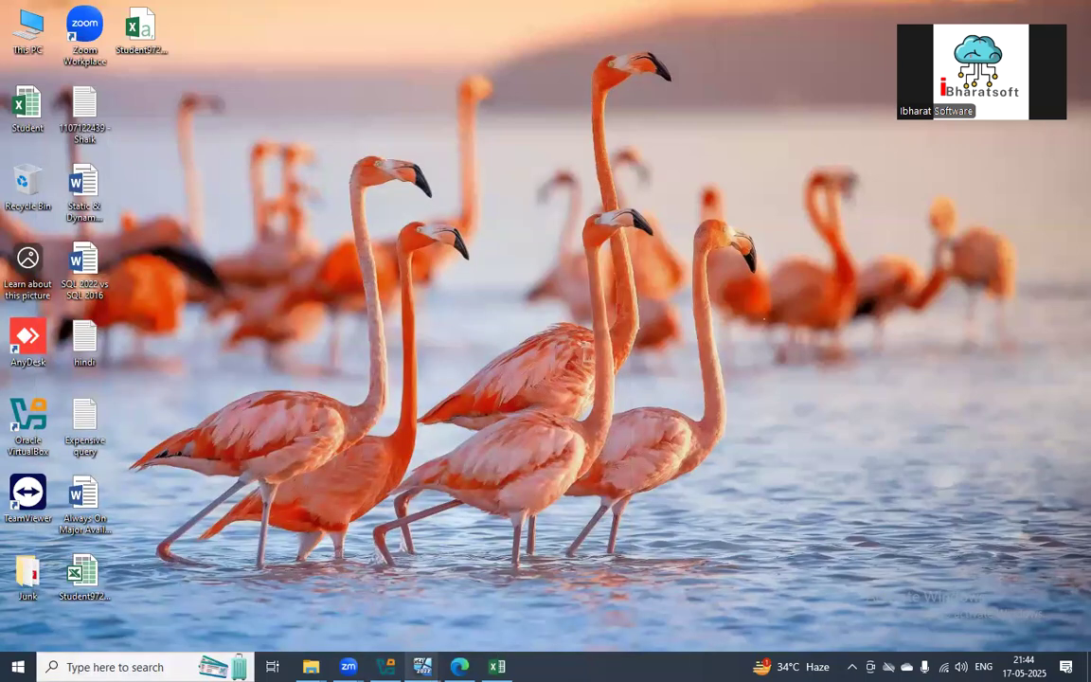
mouse_move(423, 667)
click(423, 589)
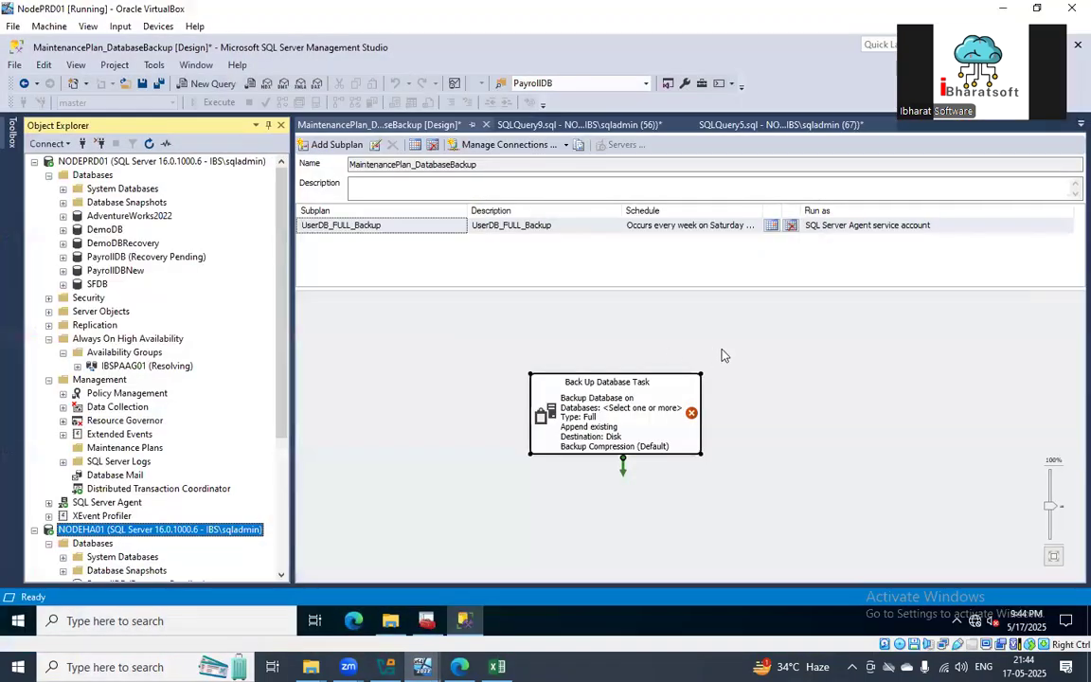
drag(623, 395, 624, 379)
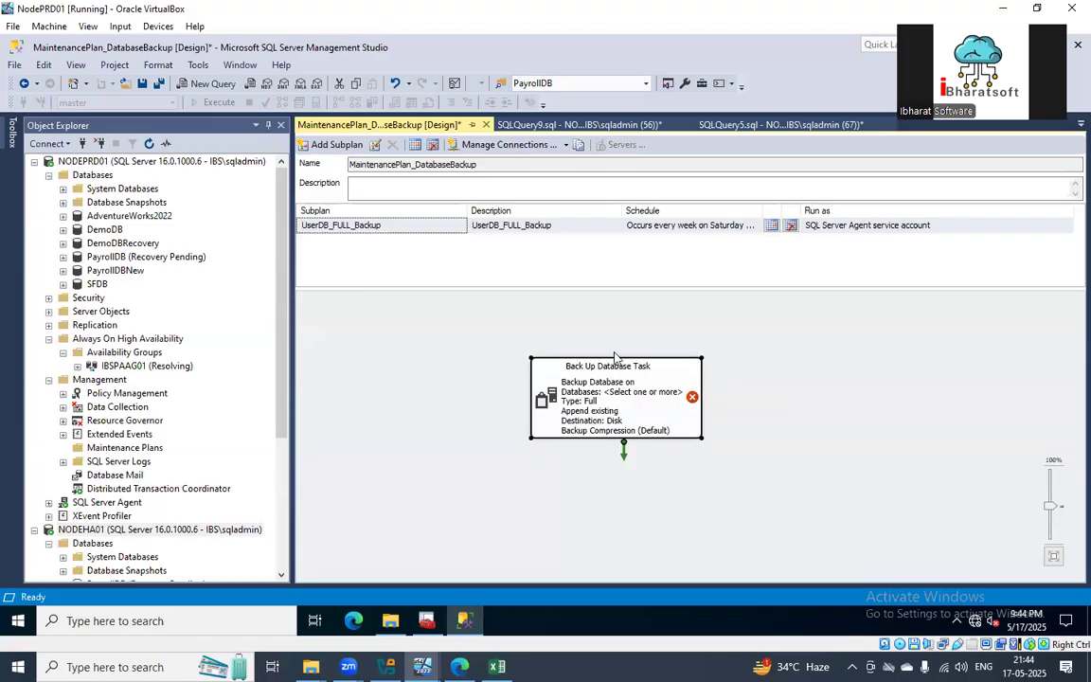
drag(611, 383, 601, 362)
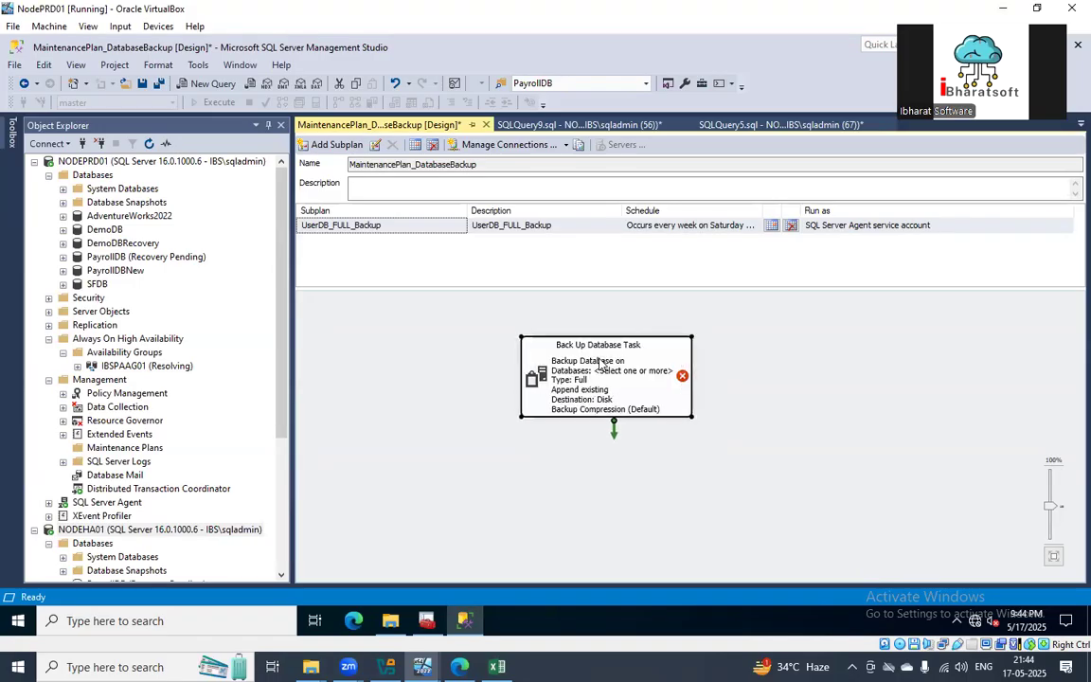
double_click(600, 364)
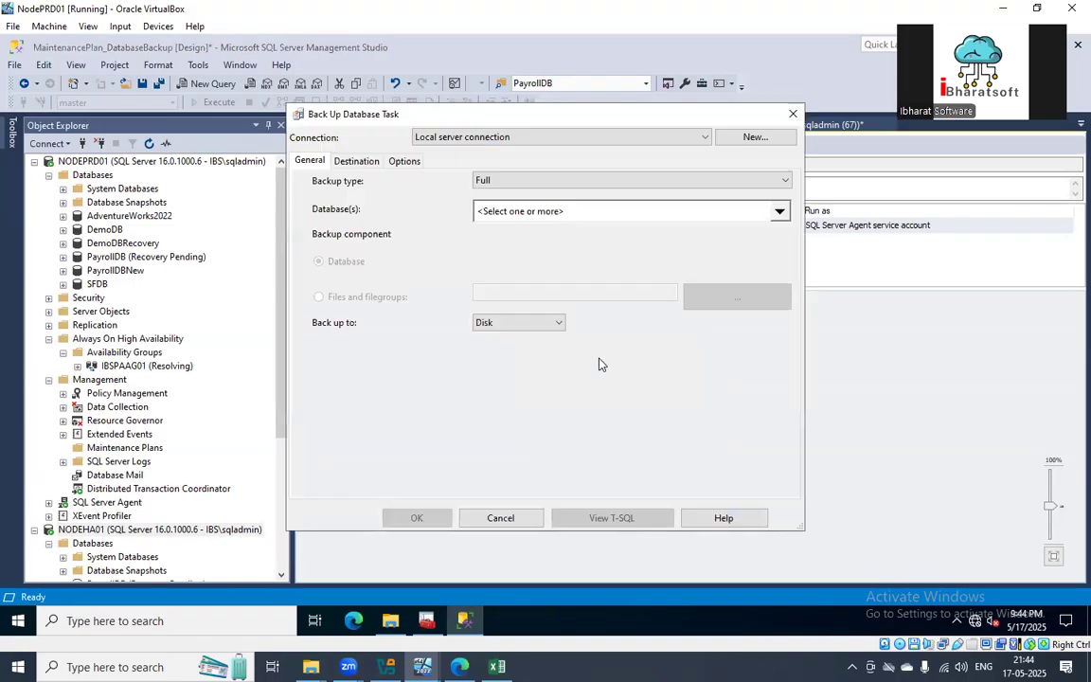
click(533, 212)
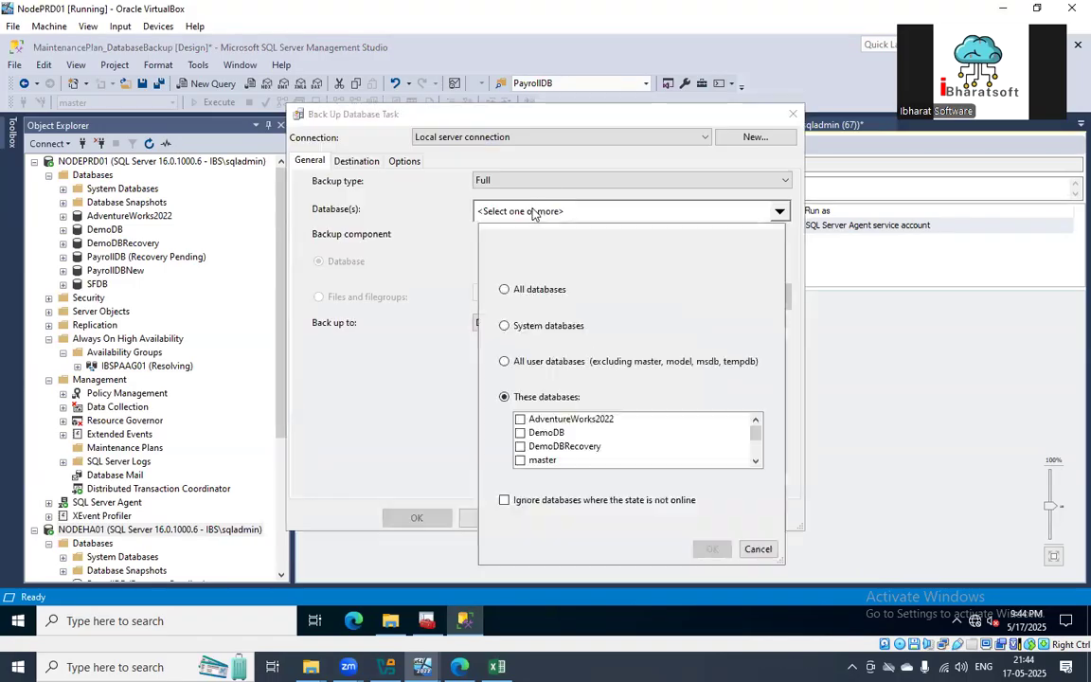
click(519, 432)
click(519, 419)
click(519, 446)
click(521, 460)
click(522, 460)
click(526, 364)
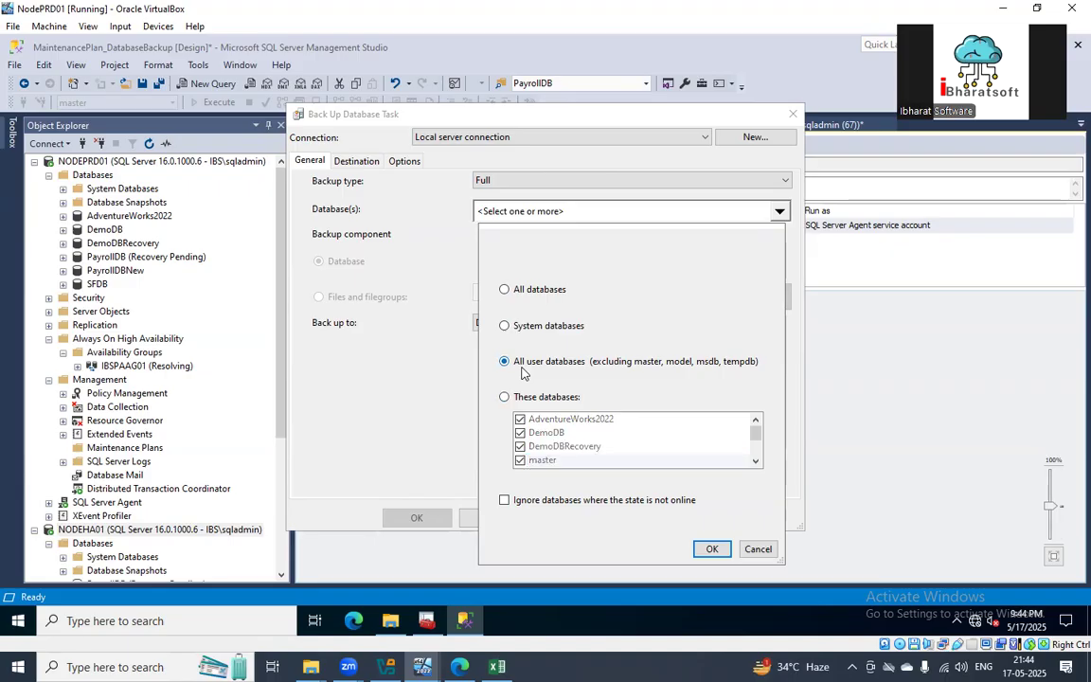
click(757, 549)
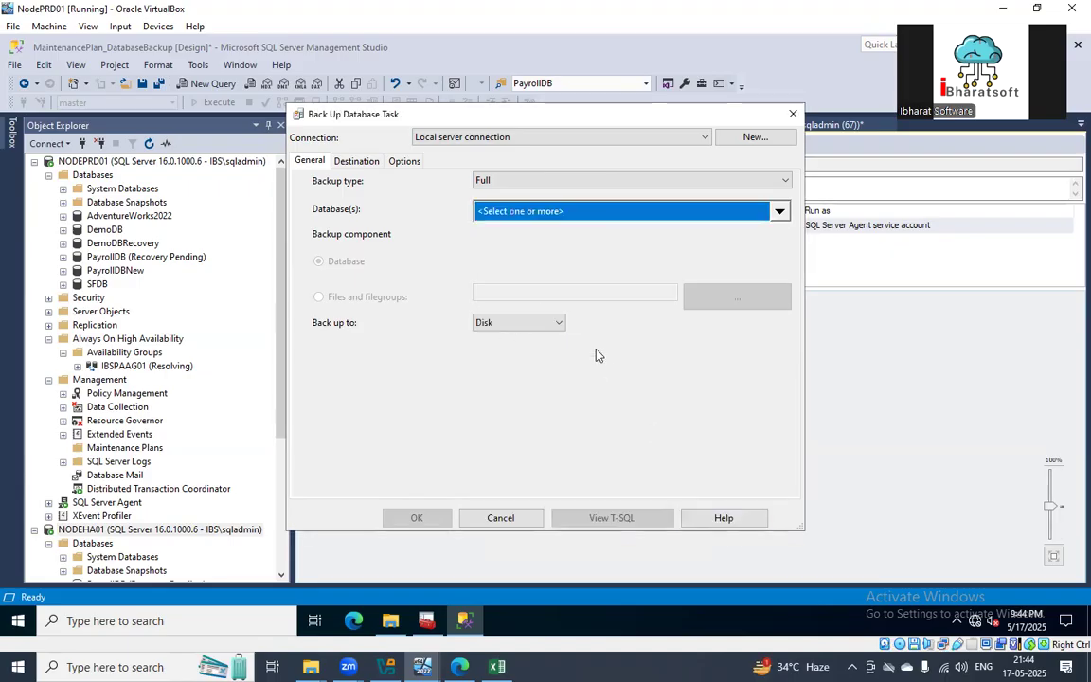
click(516, 518)
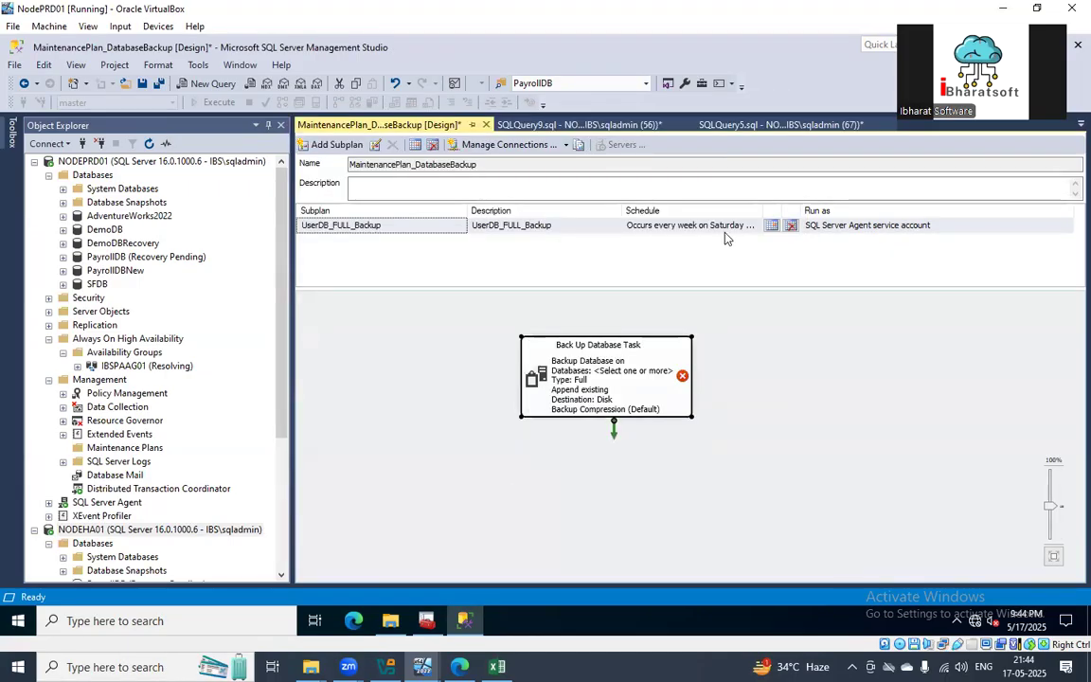
- Save the maintenance plan and move the Back Up Database Task up and to the left on the design surface
click(142, 84)
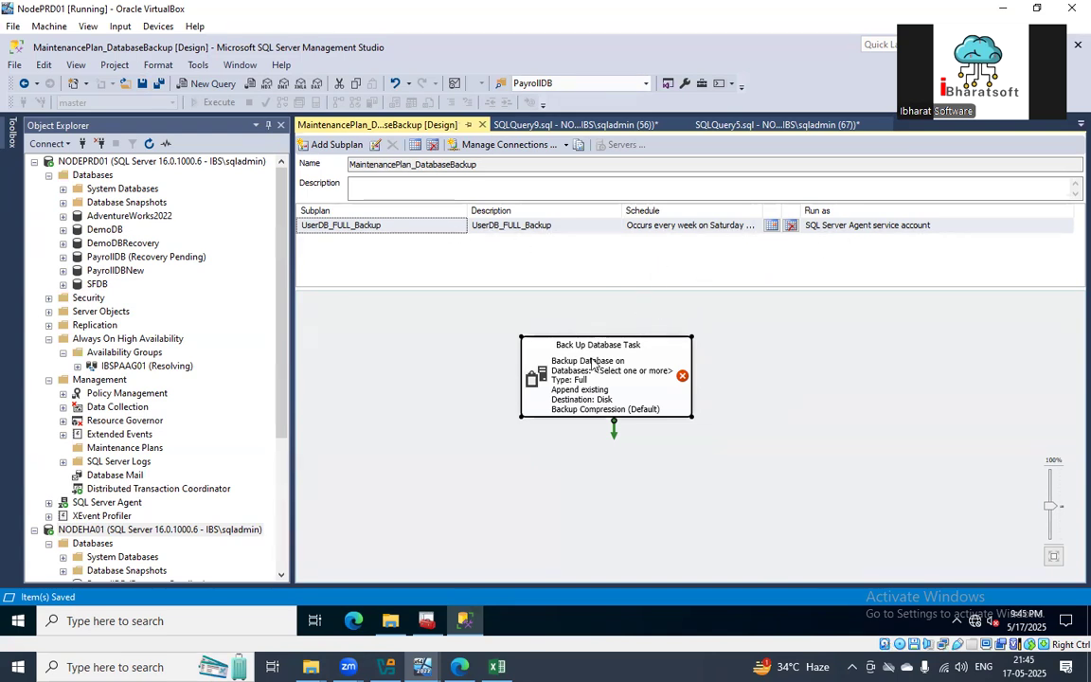
drag(594, 356, 543, 347)
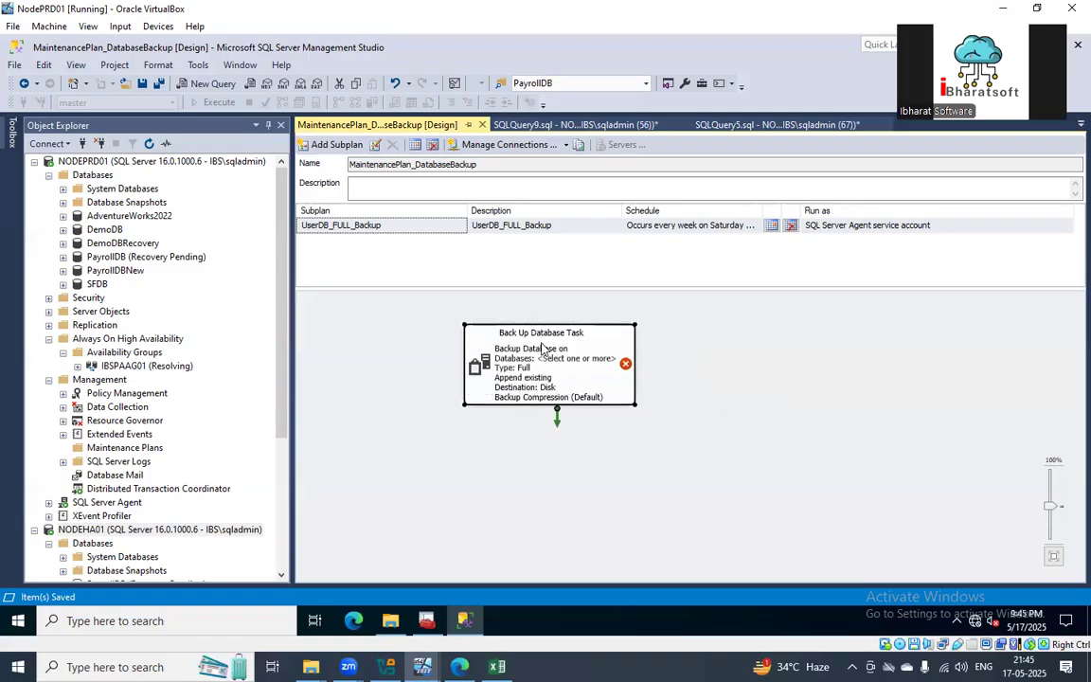
- Duplicate the Back Up Database Task, link the original to the copy, and delete the copy
key(ctrl+v)
drag(587, 487, 590, 467)
click(555, 381)
drag(558, 422, 565, 454)
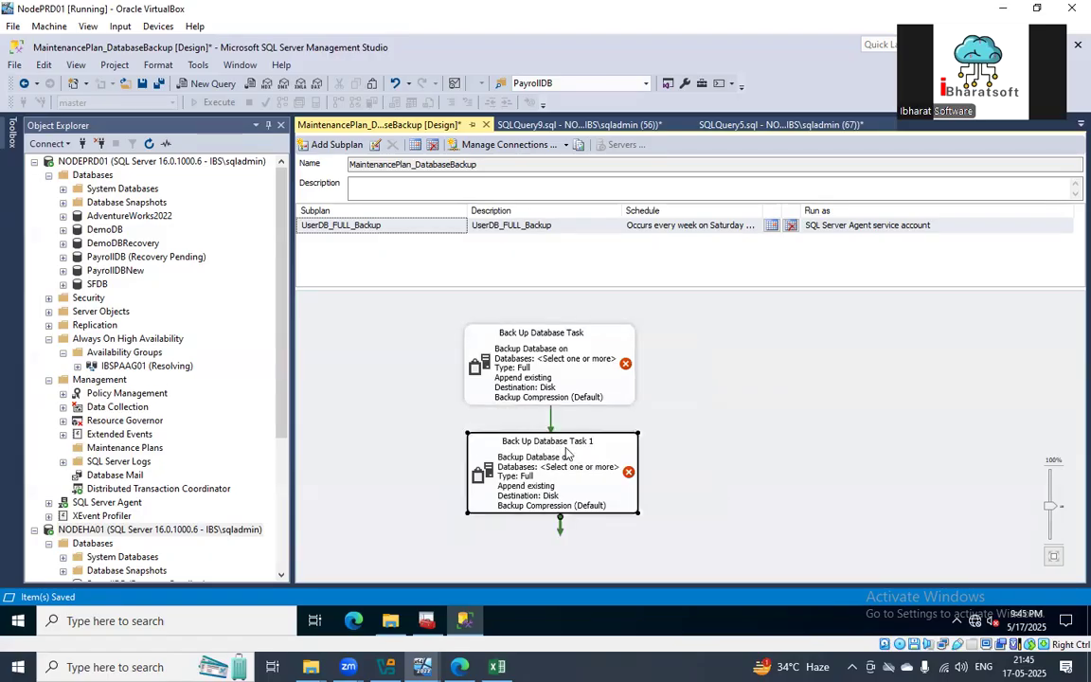
key(Delete)
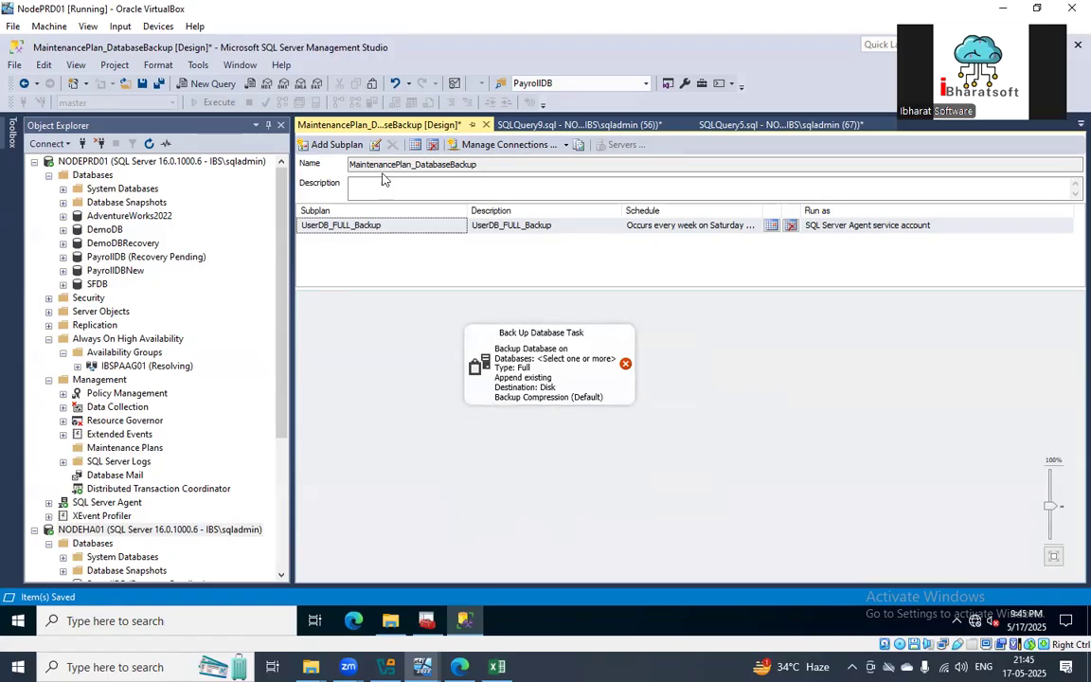
- Copy the name UserDB_FULL_Backup from the existing subplan's properties
click(337, 144)
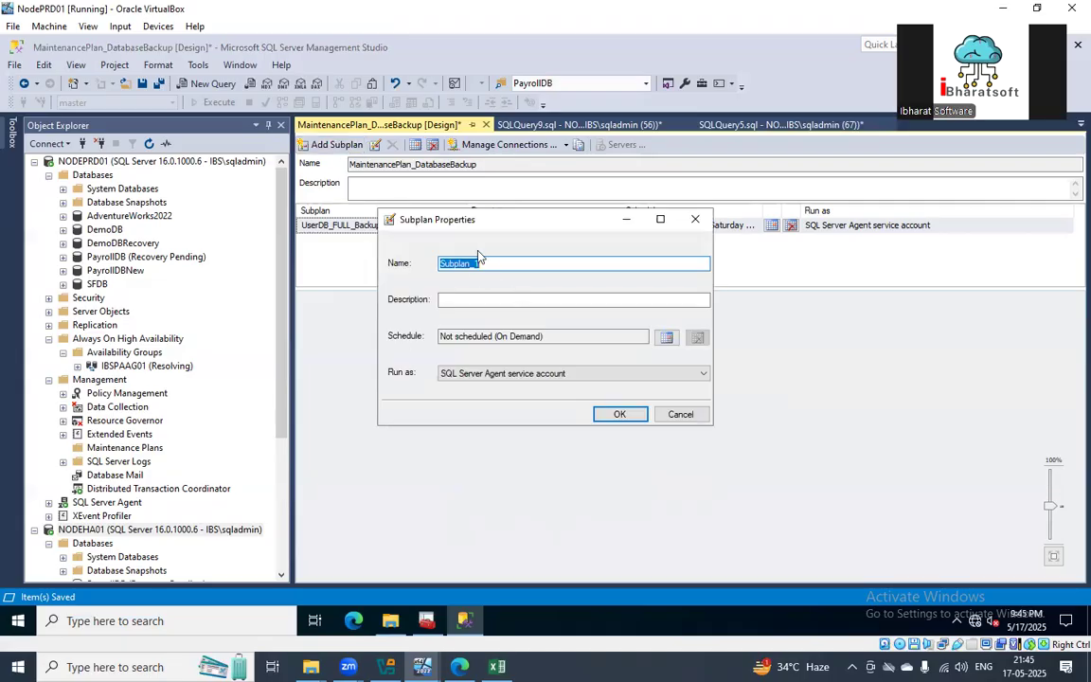
key(Escape)
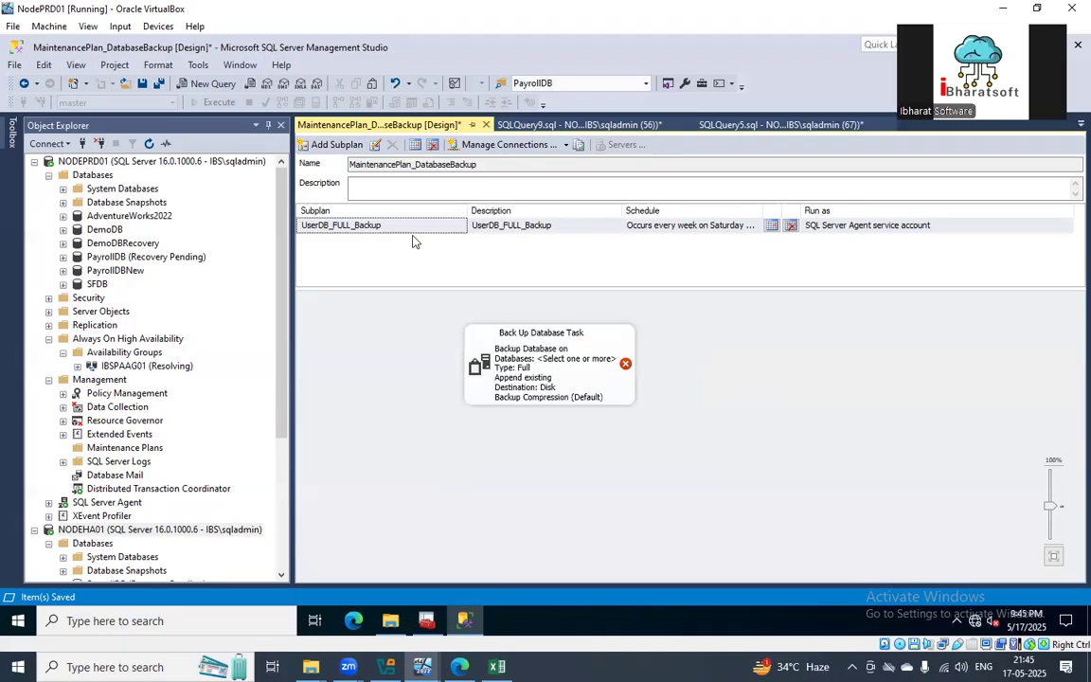
double_click(365, 226)
key(ctrl+c)
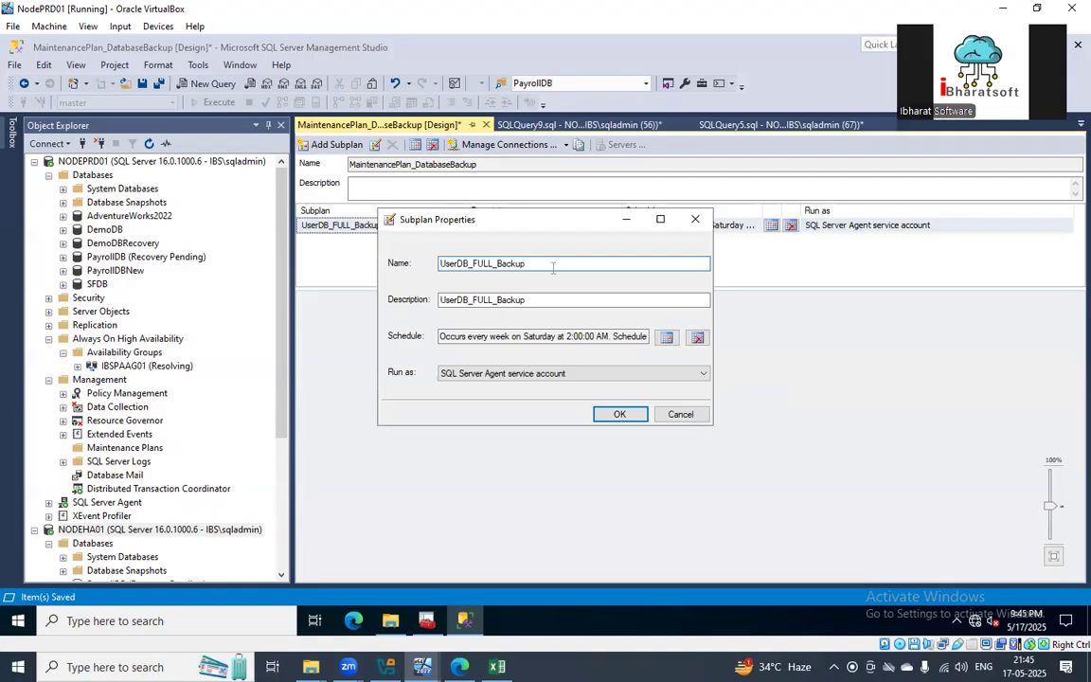
click(644, 416)
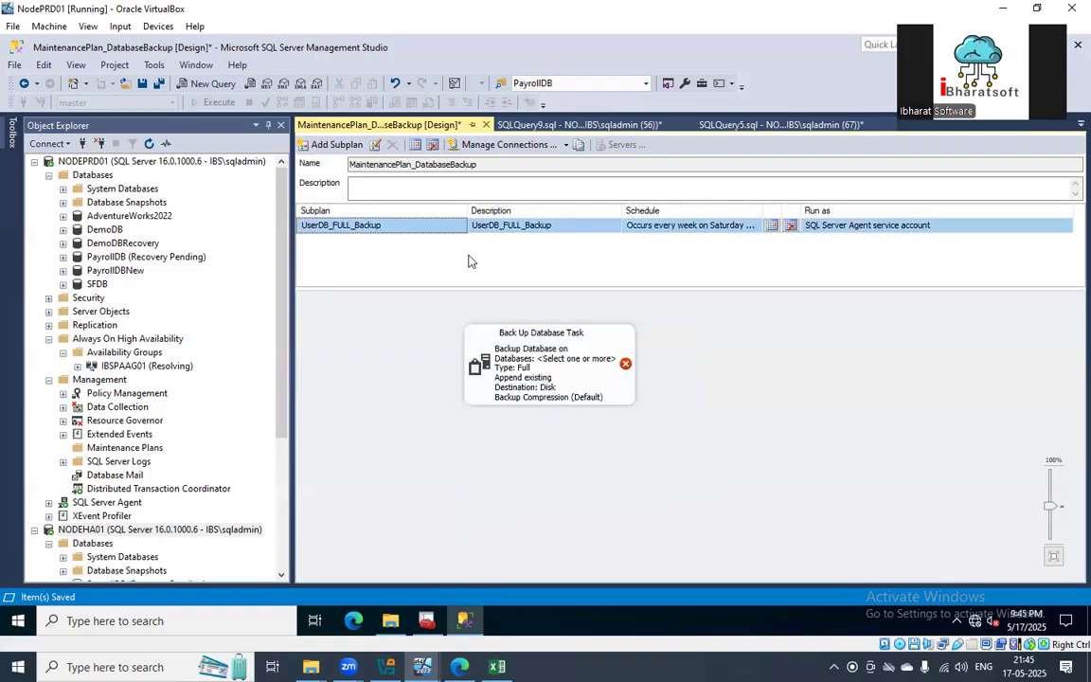
- Start a new subplan in the maintenance plan and name it UserDB_DIFF_Backup
click(337, 145)
key(ctrl+v)
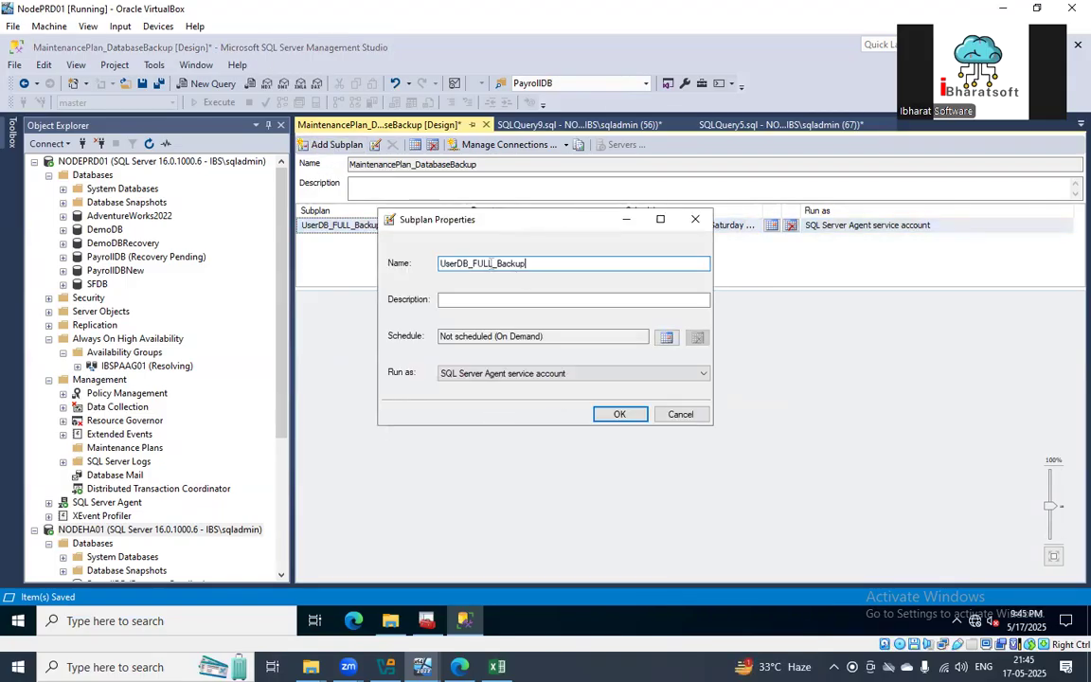
key(BackSpace)
key(BackSpace)
key(BackSpace)
key(BackSpace)
text(DIFF)
- Schedule the new subplan to recur weekly on Monday, Tuesday, Wednesday, Thursday, Friday and Sunday
click(667, 337)
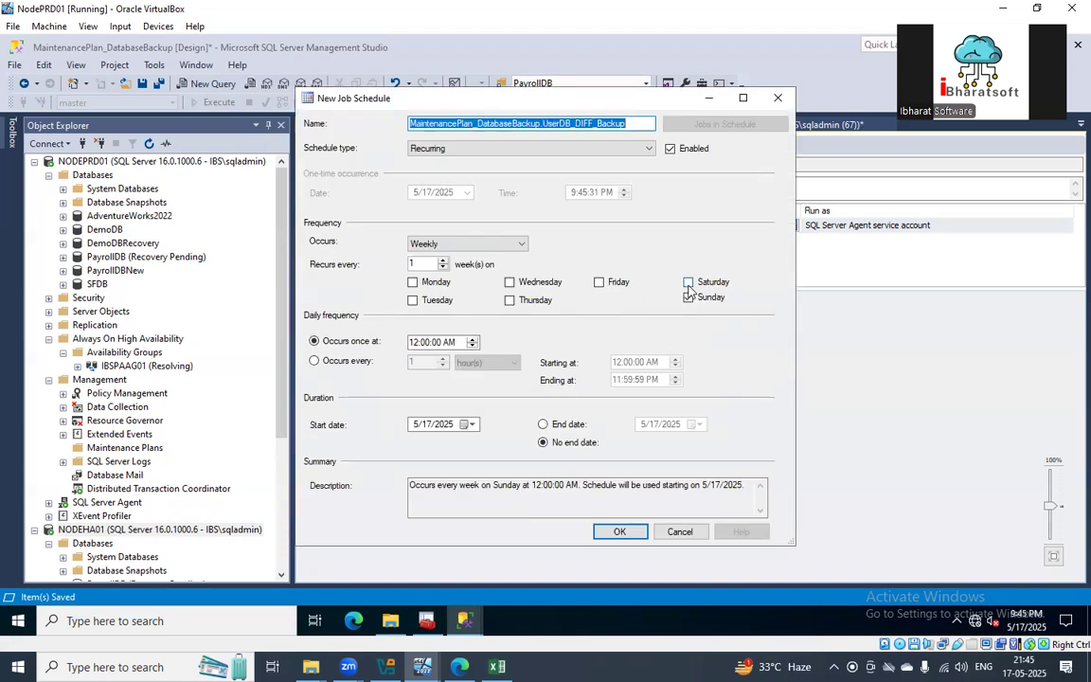
click(414, 282)
click(414, 301)
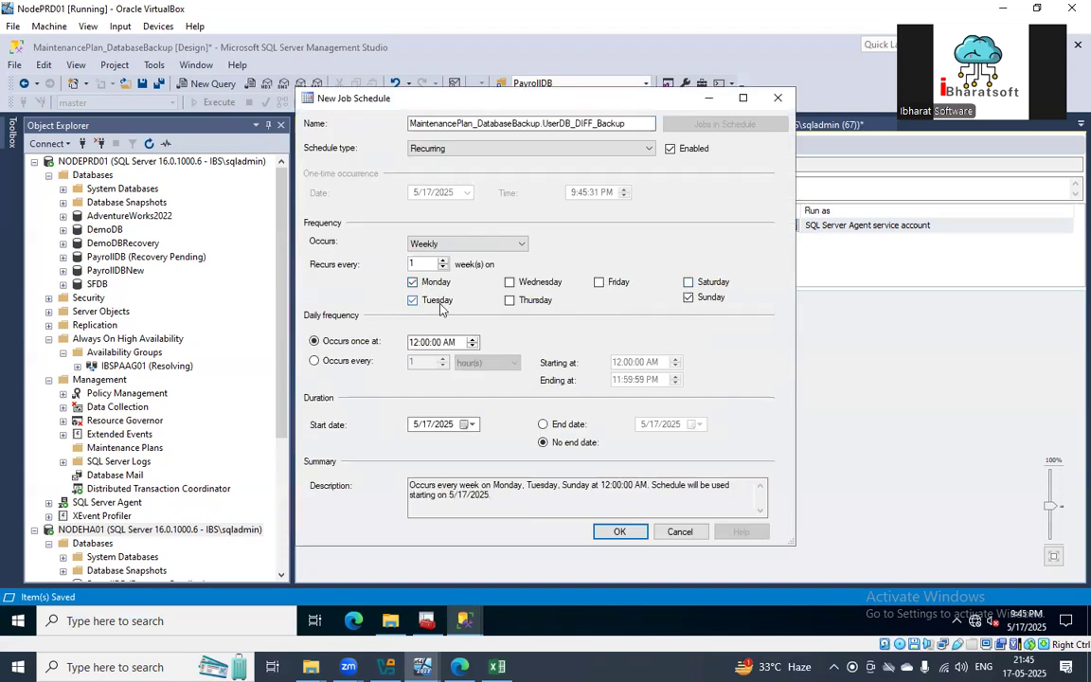
click(511, 282)
click(509, 300)
click(599, 282)
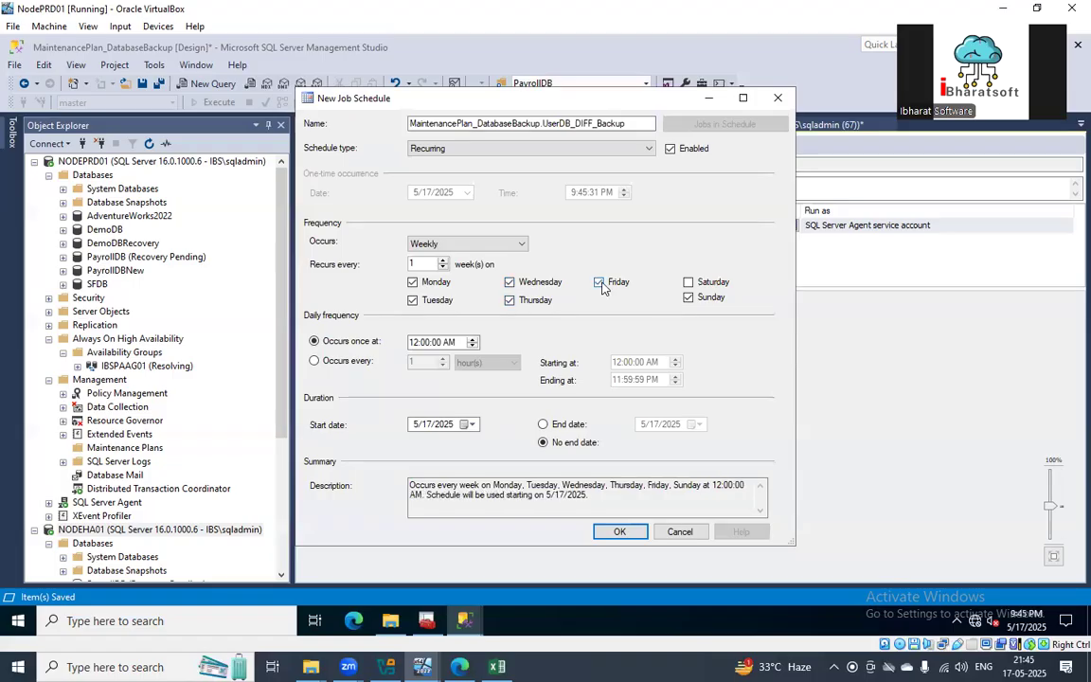
click(412, 343)
click(611, 531)
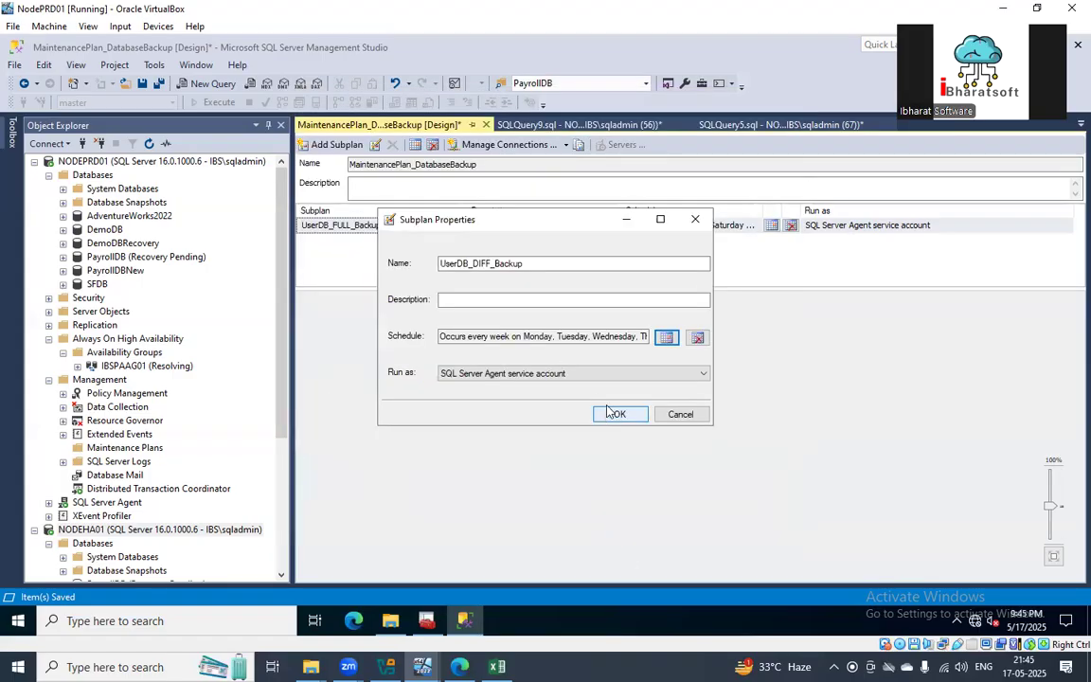
- Set the new subplan's description to UserDB_DIFF_Backup and create the subplan
drag(543, 262, 359, 264)
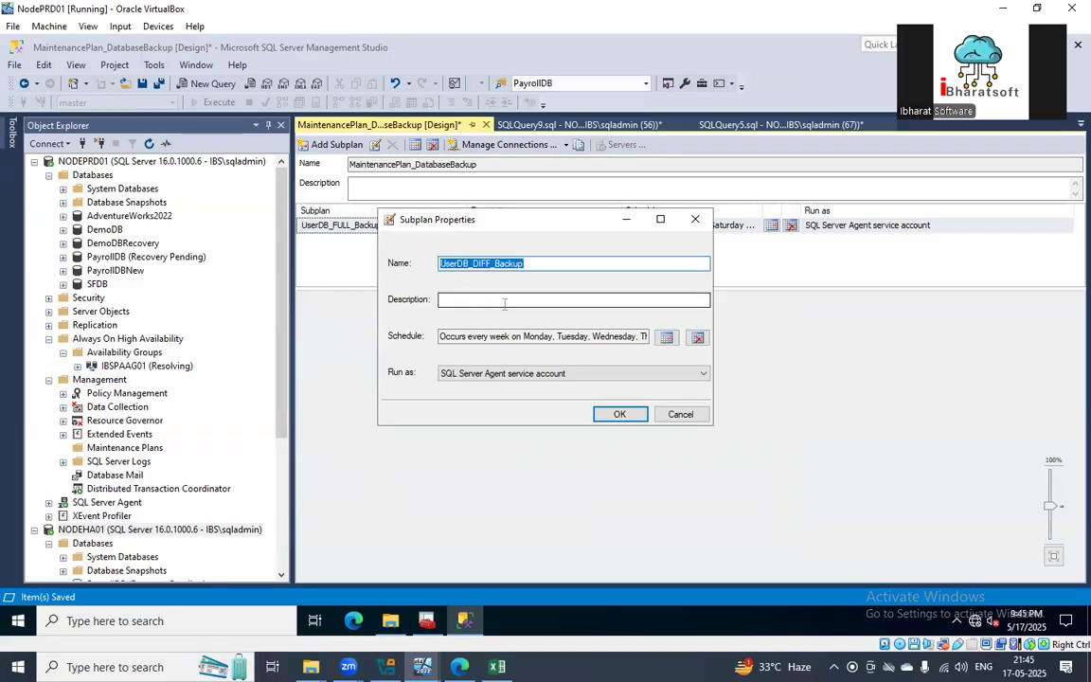
key(ctrl+c)
click(505, 301)
key(ctrl+v)
click(620, 414)
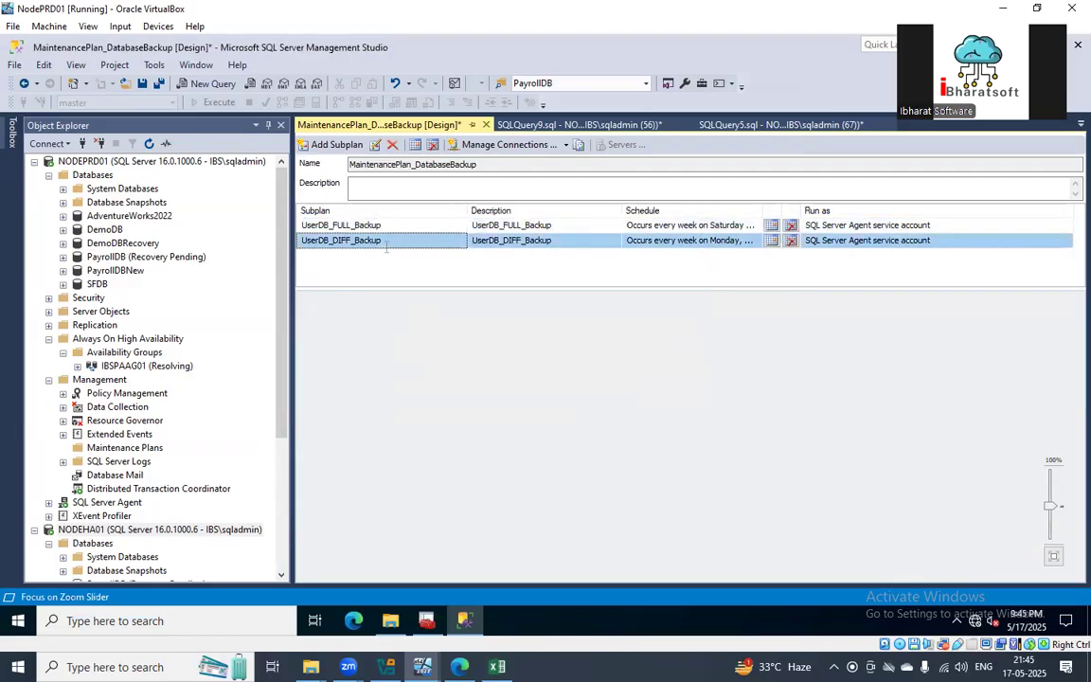
- Copy the Back Up Database Task from the UserDB_FULL_Backup subplan into the UserDB_DIFF_Backup subplan
click(360, 223)
right_click(519, 358)
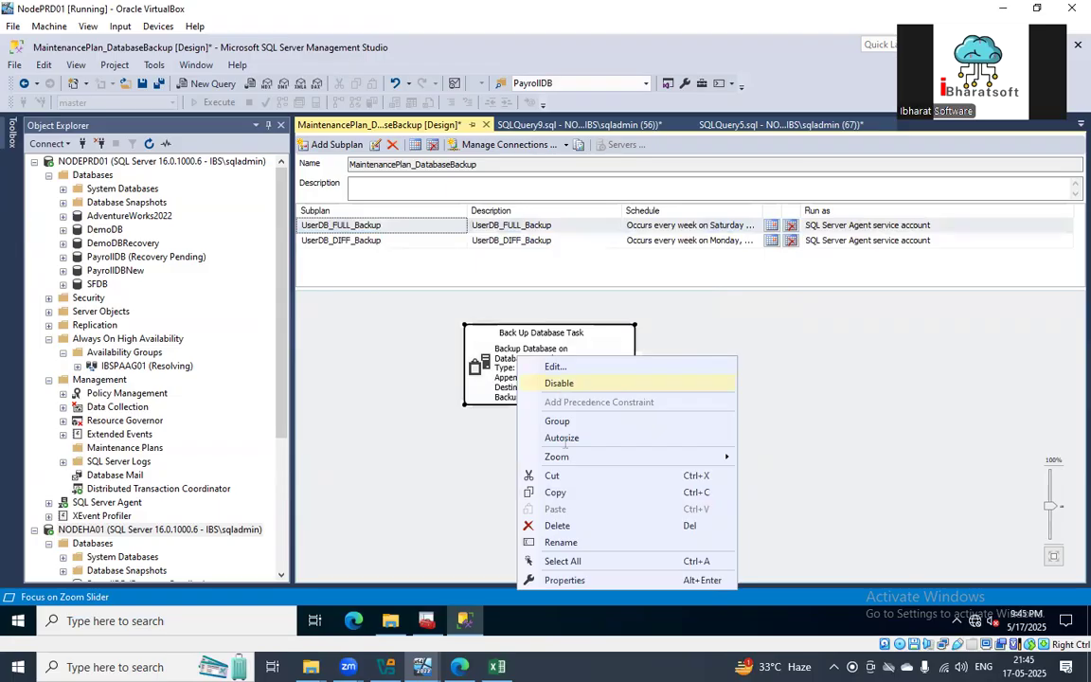
click(556, 493)
click(352, 243)
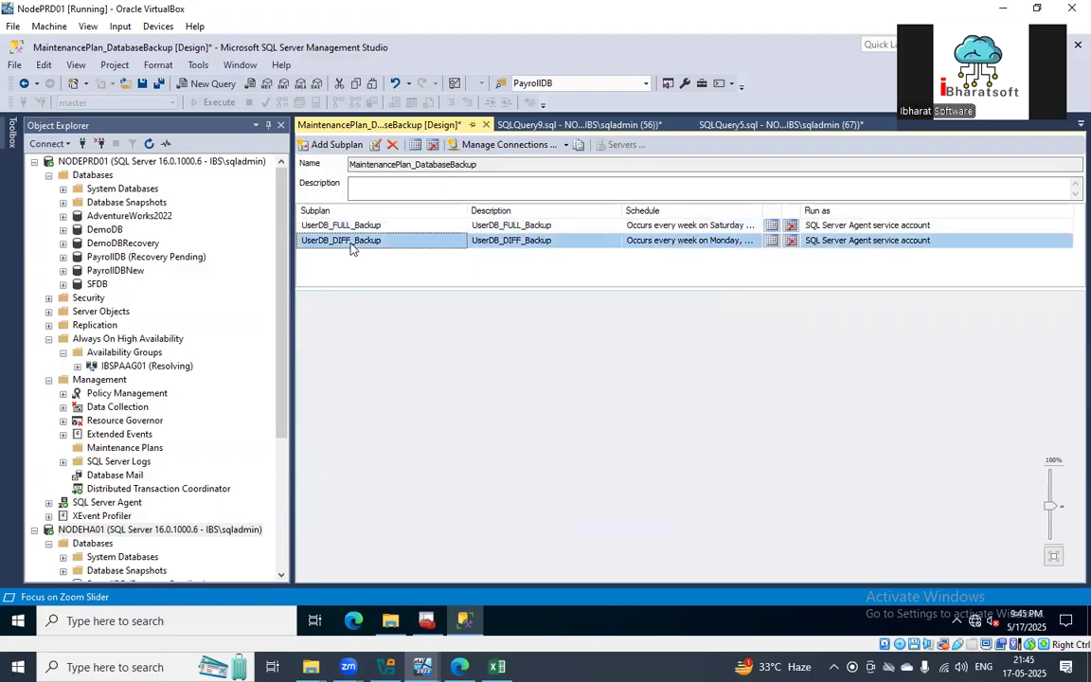
right_click(475, 332)
click(512, 410)
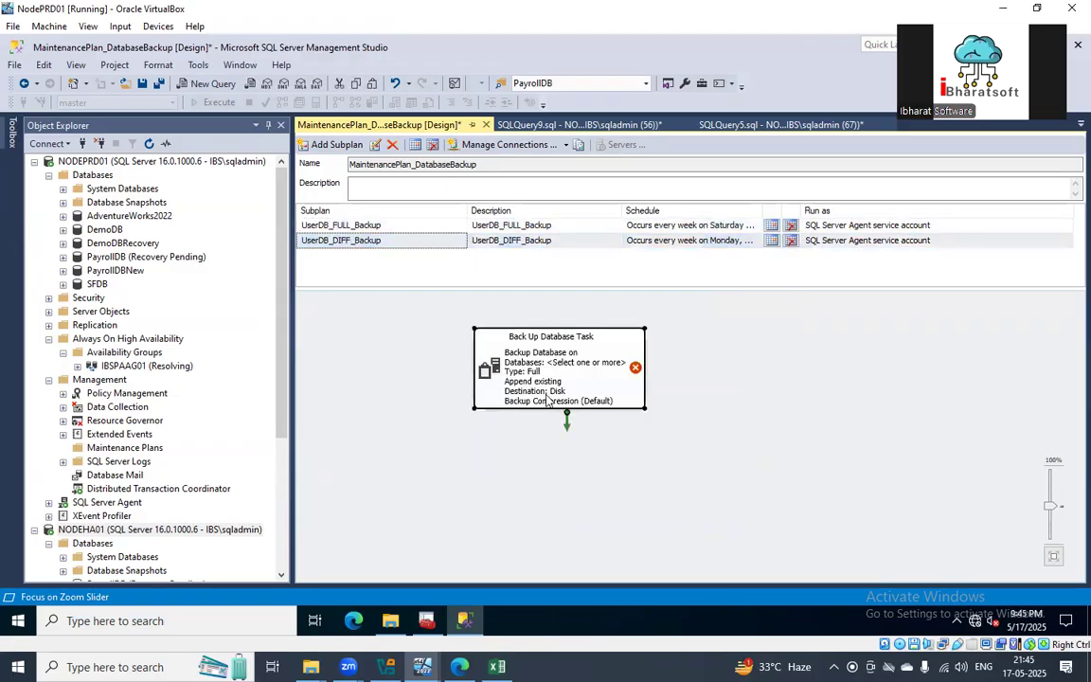
- Configure the UserDB_DIFF_Backup task as a Differential backup of all user databases, ignoring databases whose state is not online
double_click(547, 380)
click(498, 180)
click(481, 204)
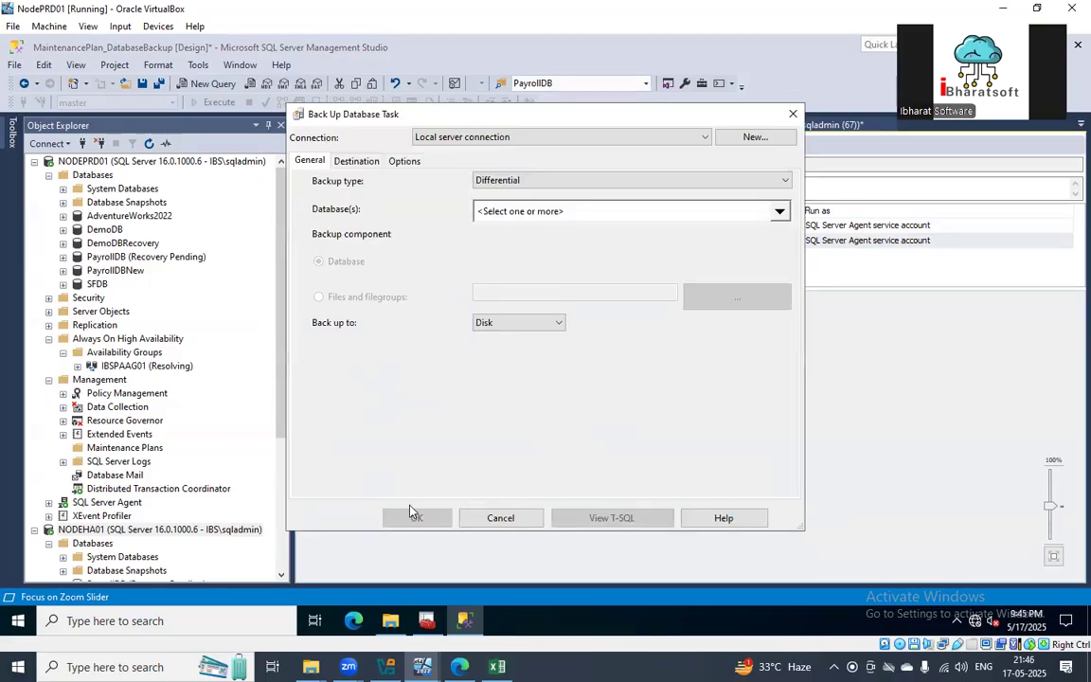
click(516, 212)
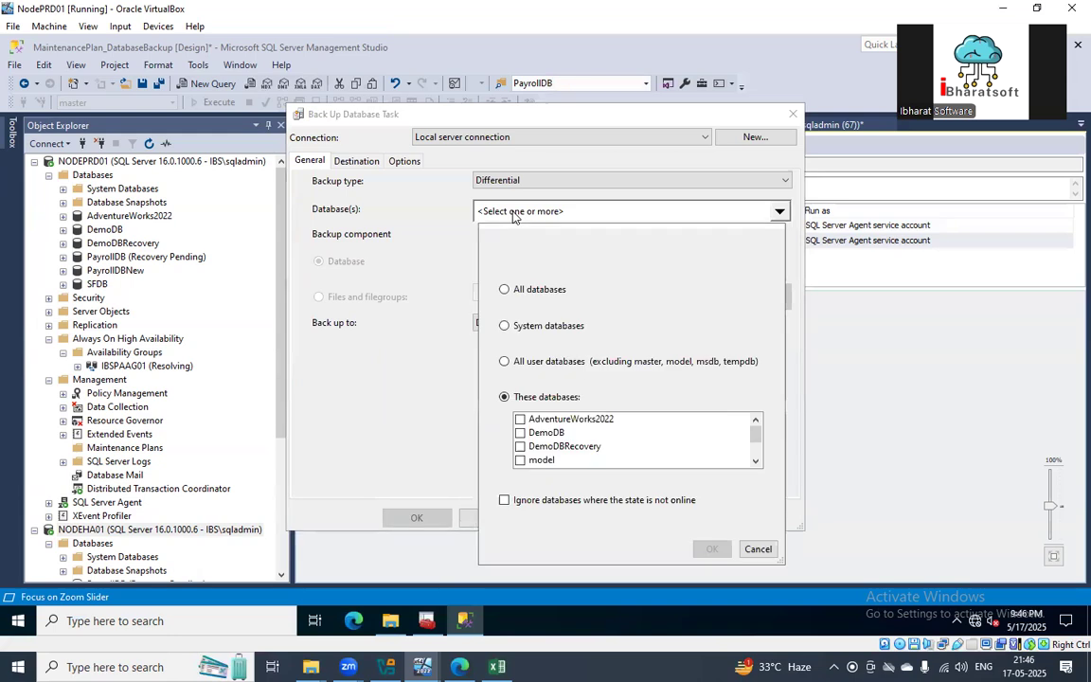
click(505, 361)
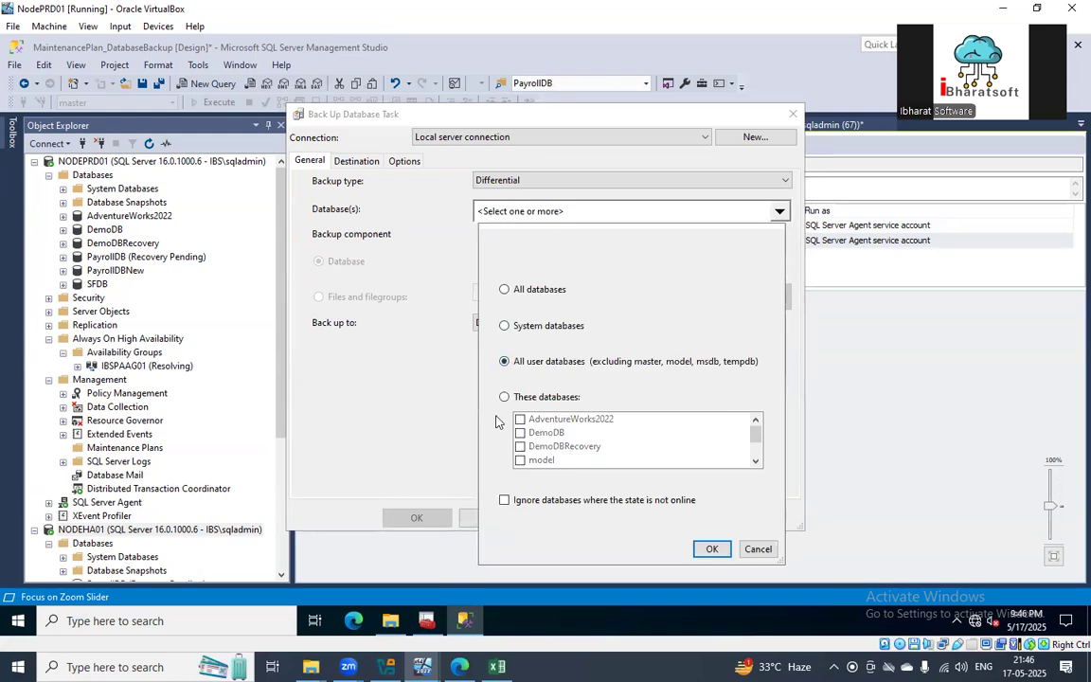
click(505, 397)
click(504, 361)
click(504, 500)
click(711, 549)
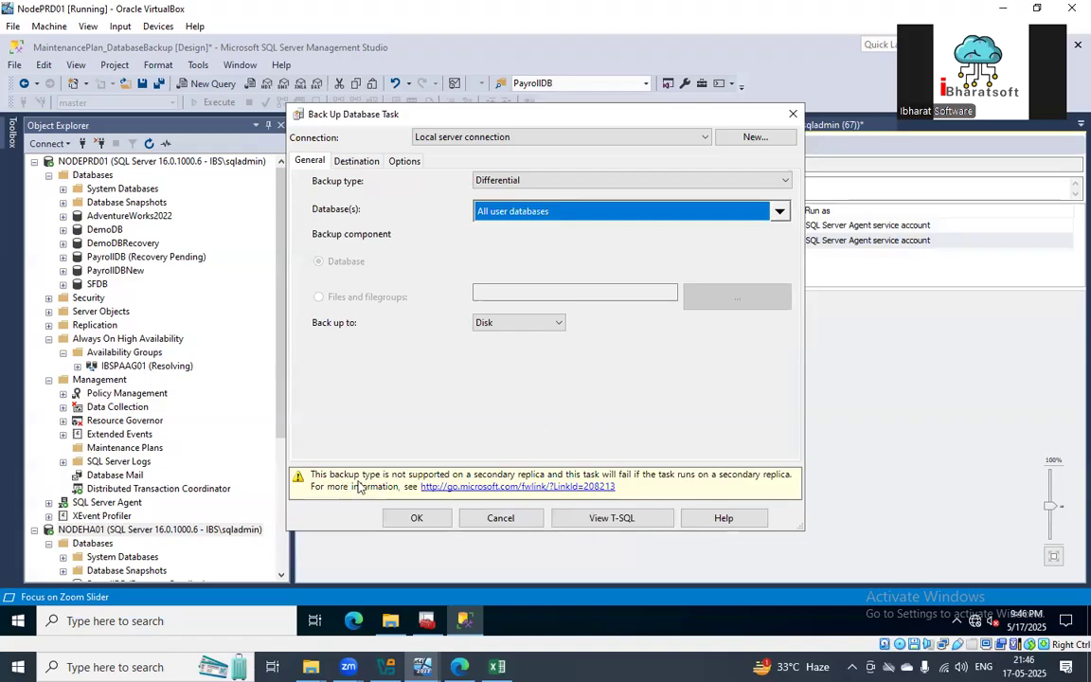
click(417, 517)
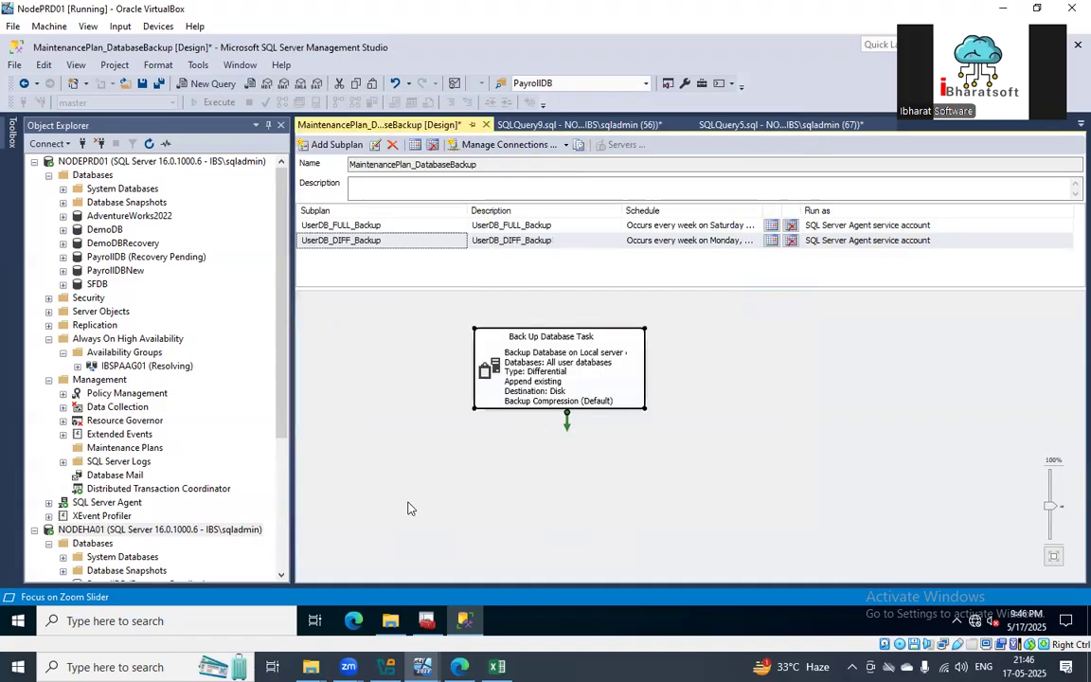
mouse_move(551, 358)
mouse_down()
mouse_move(636, 359)
mouse_move(560, 353)
mouse_up()
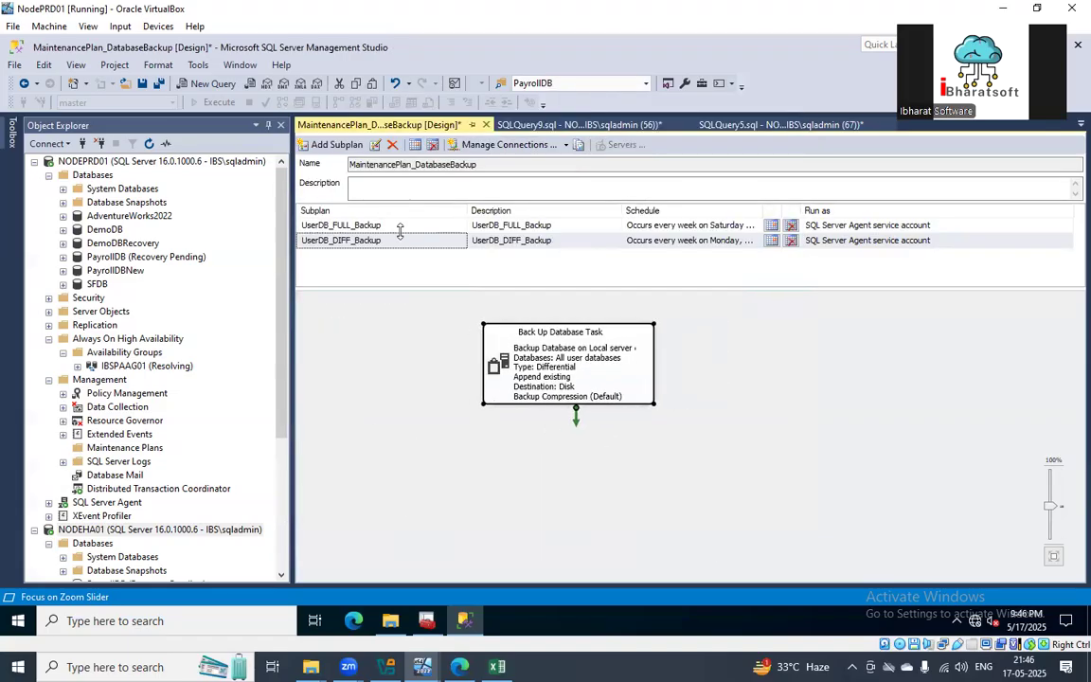
- Copy the UserDB_DIFF_Backup subplan's name from its properties without changing the subplan
click(335, 144)
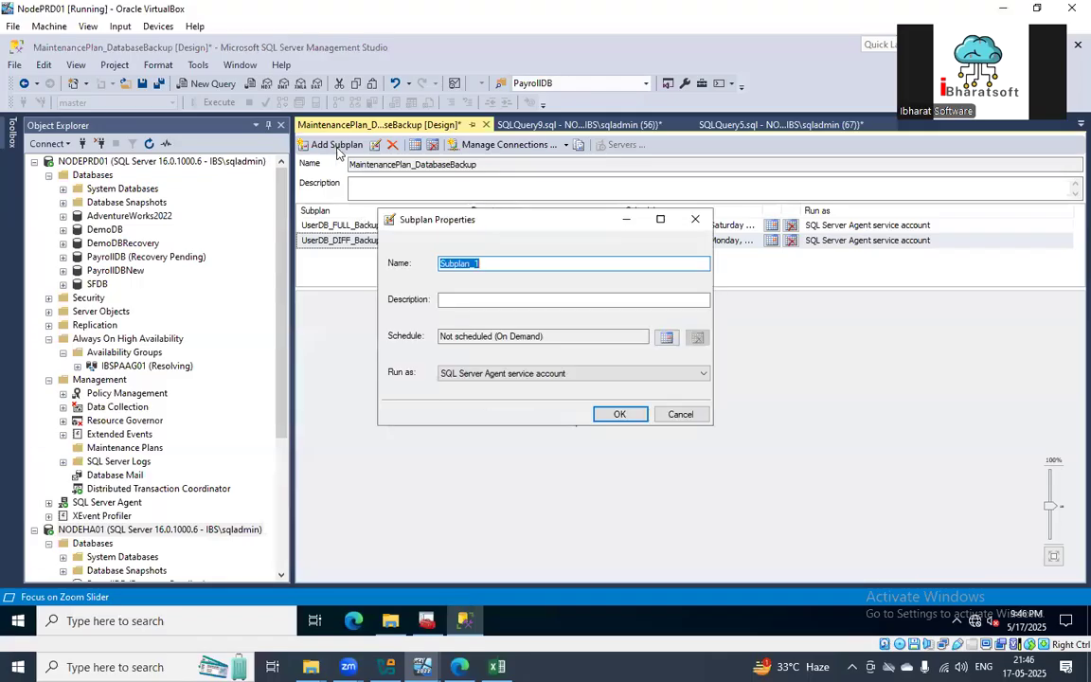
key(Escape)
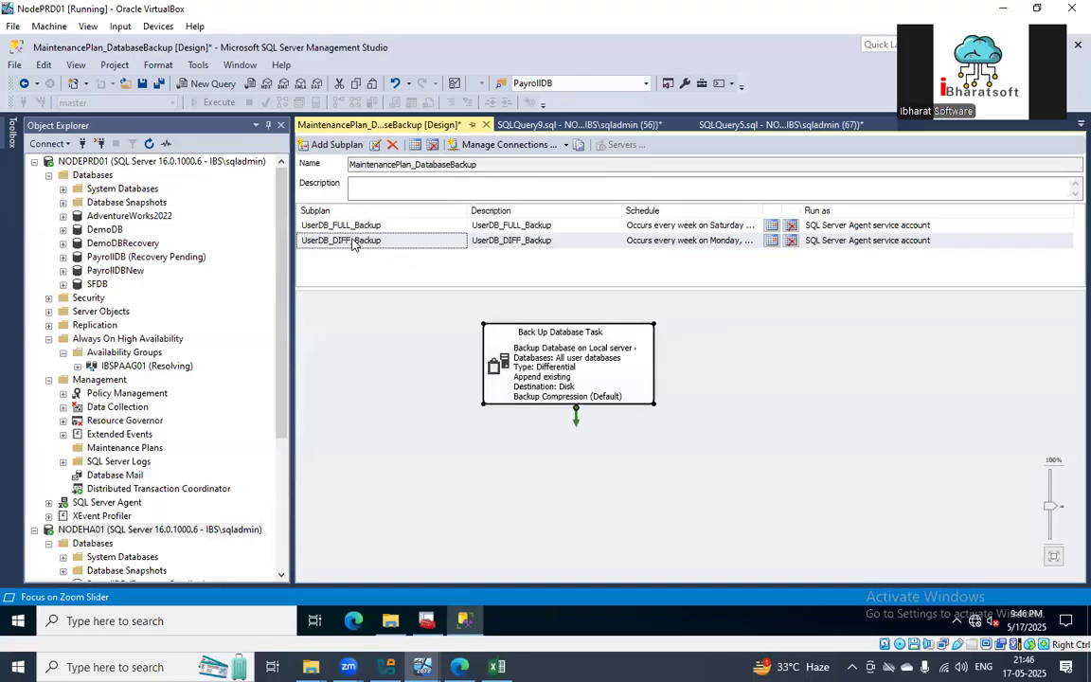
double_click(332, 240)
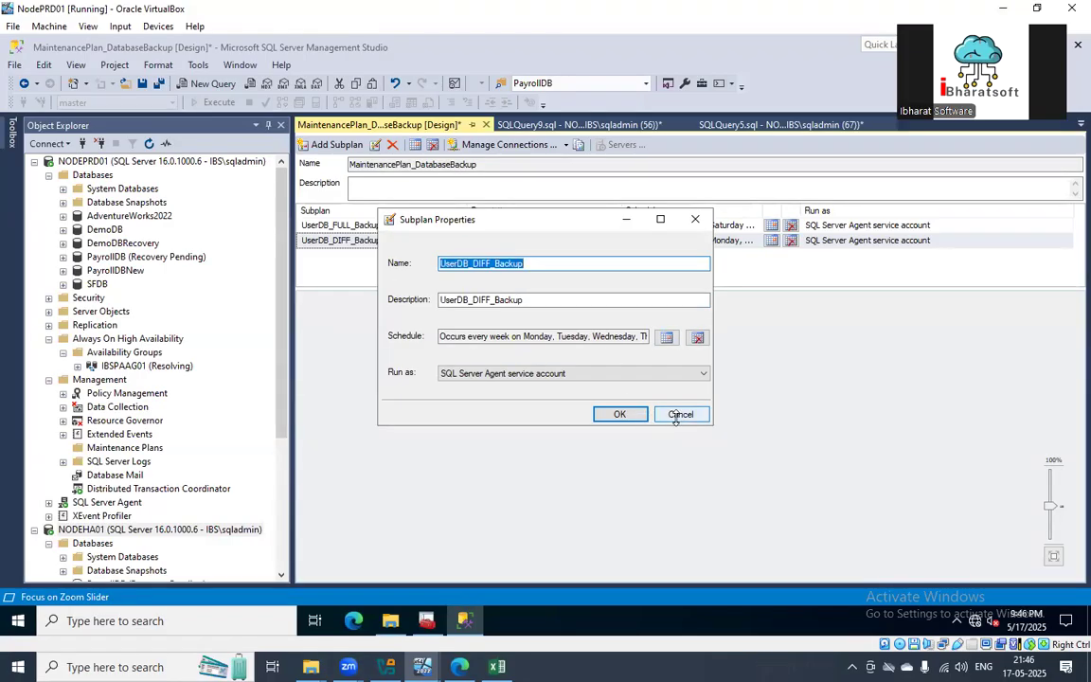
click(681, 417)
- Start a new subplan and set both its name and description to UserDB_LOG_Backup
click(319, 148)
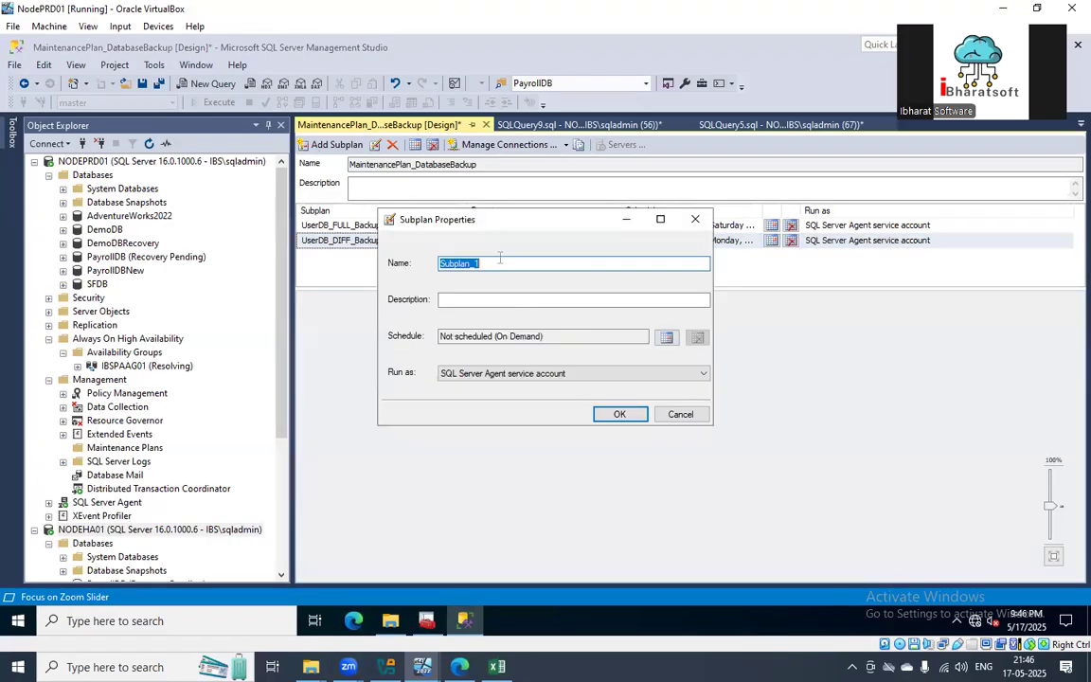
key(ctrl+v)
key(Tab)
key(ctrl+v)
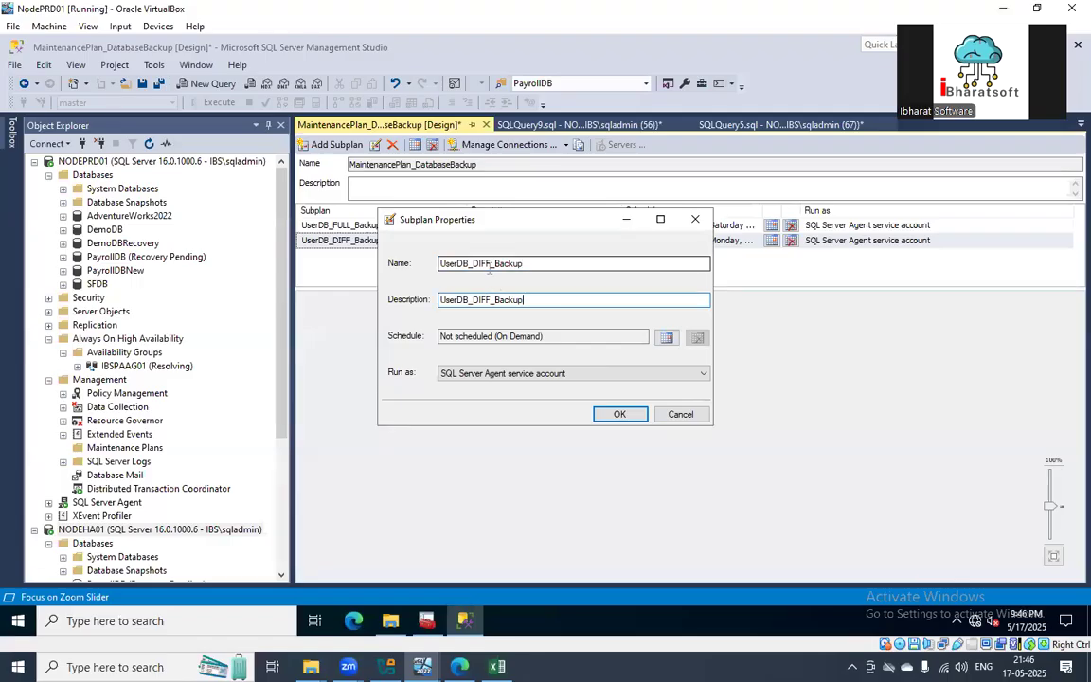
key(BackSpace)
key(BackSpace)
key(BackSpace)
key(BackSpace)
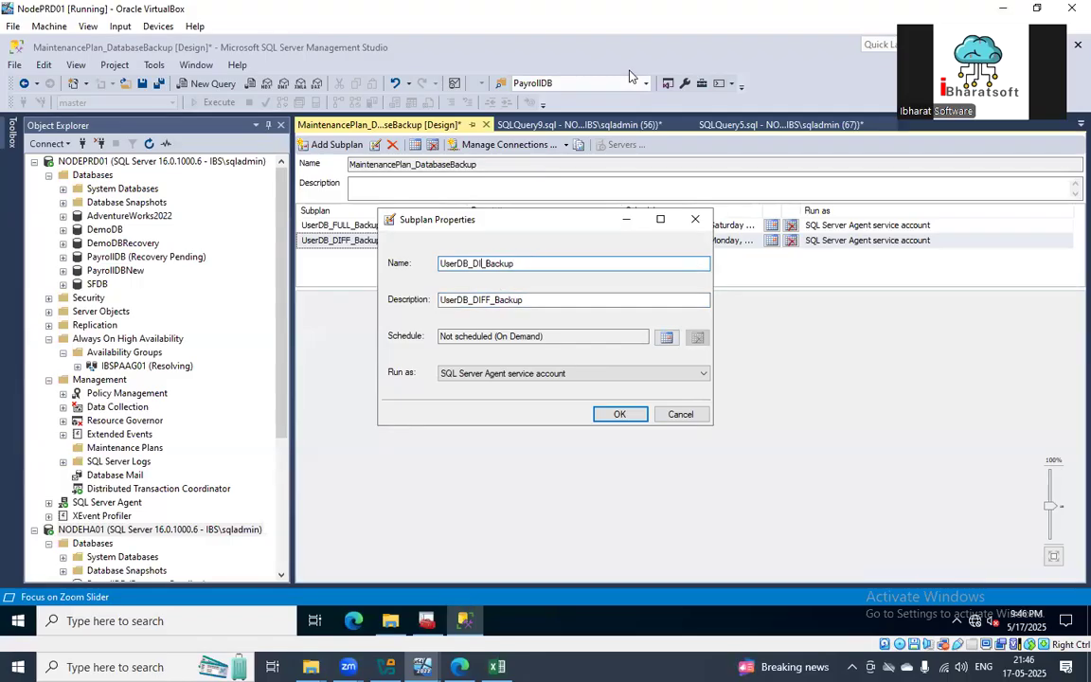
text(LOG)
key(ctrl+a)
key(ctrl+c)
key(Tab)
key(ctrl+v)
- Schedule the new subplan to occur daily every 30 minutes and create the subplan
click(663, 342)
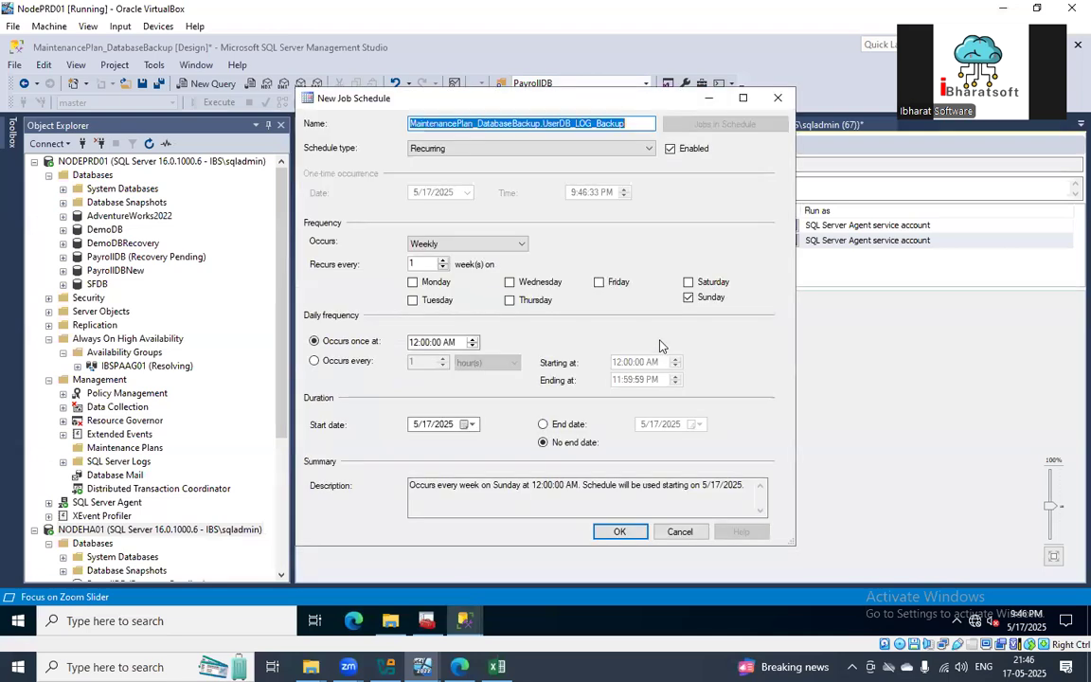
click(445, 245)
click(421, 257)
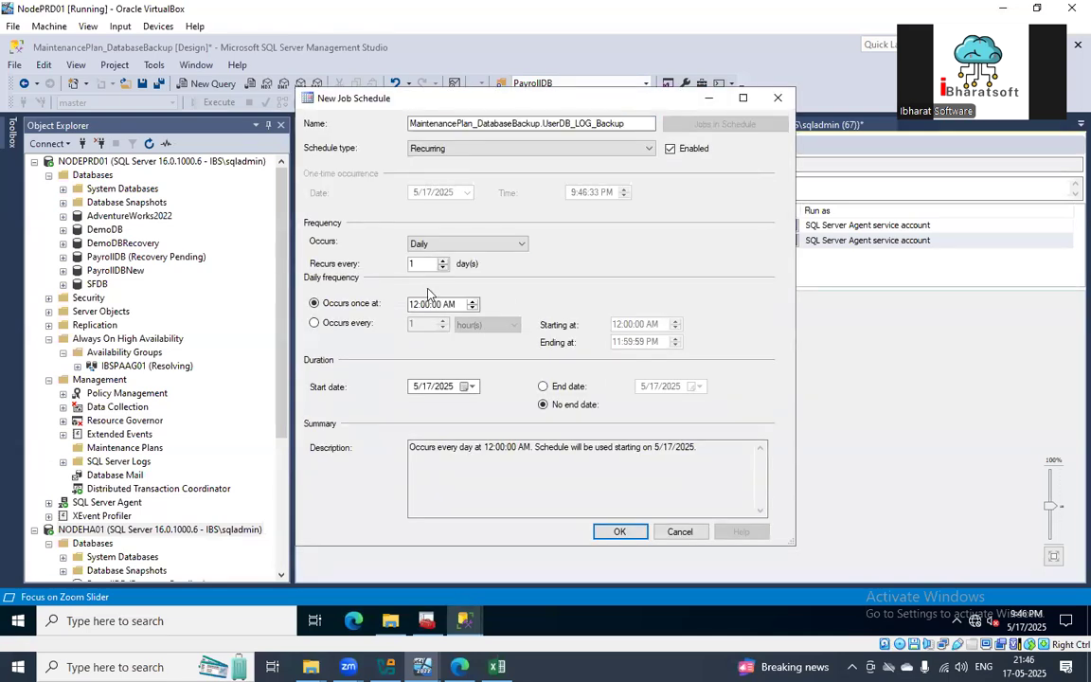
click(314, 323)
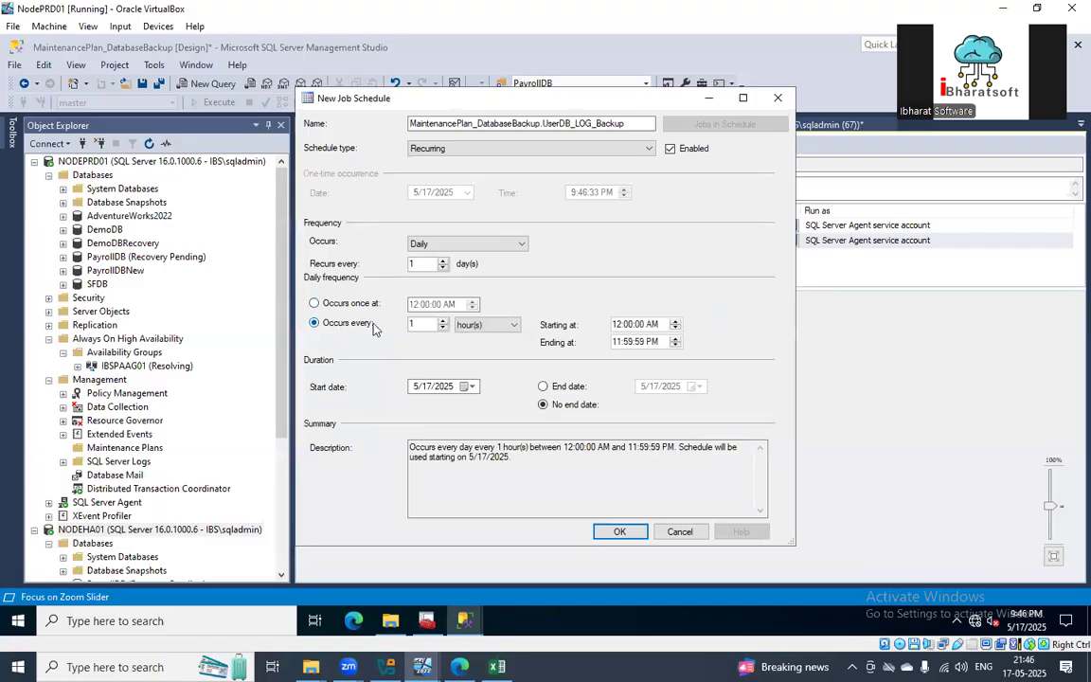
click(469, 326)
click(472, 348)
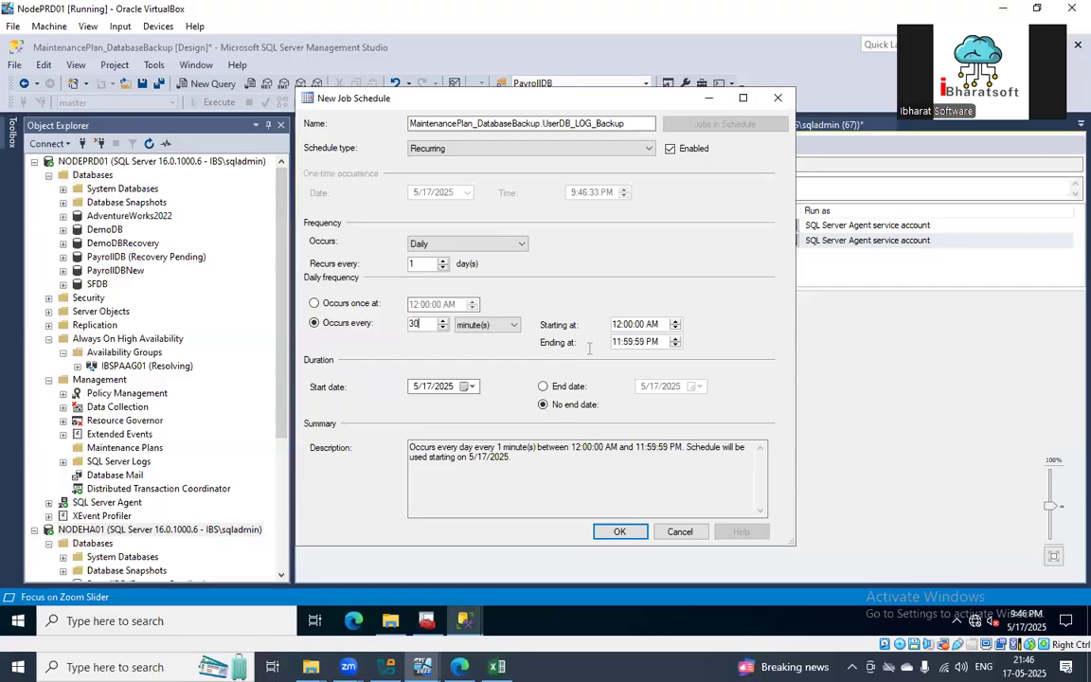
text(30)
click(619, 531)
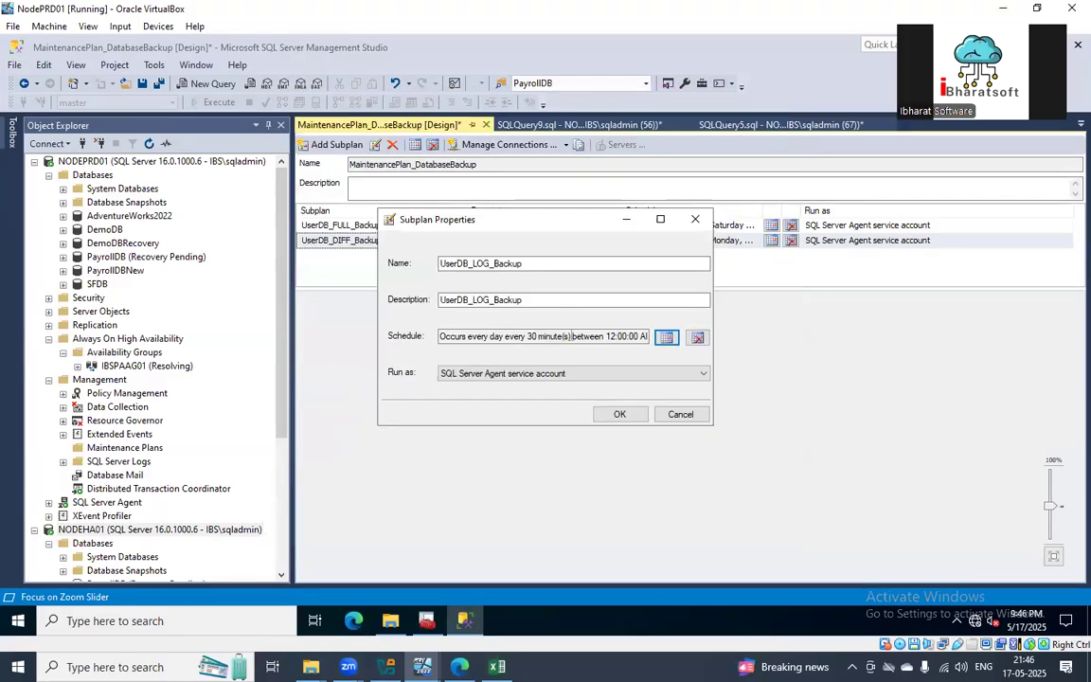
click(617, 413)
- Copy the Back Up Database Task from the UserDB_DIFF_Backup subplan into the UserDB_LOG_Backup subplan
click(322, 224)
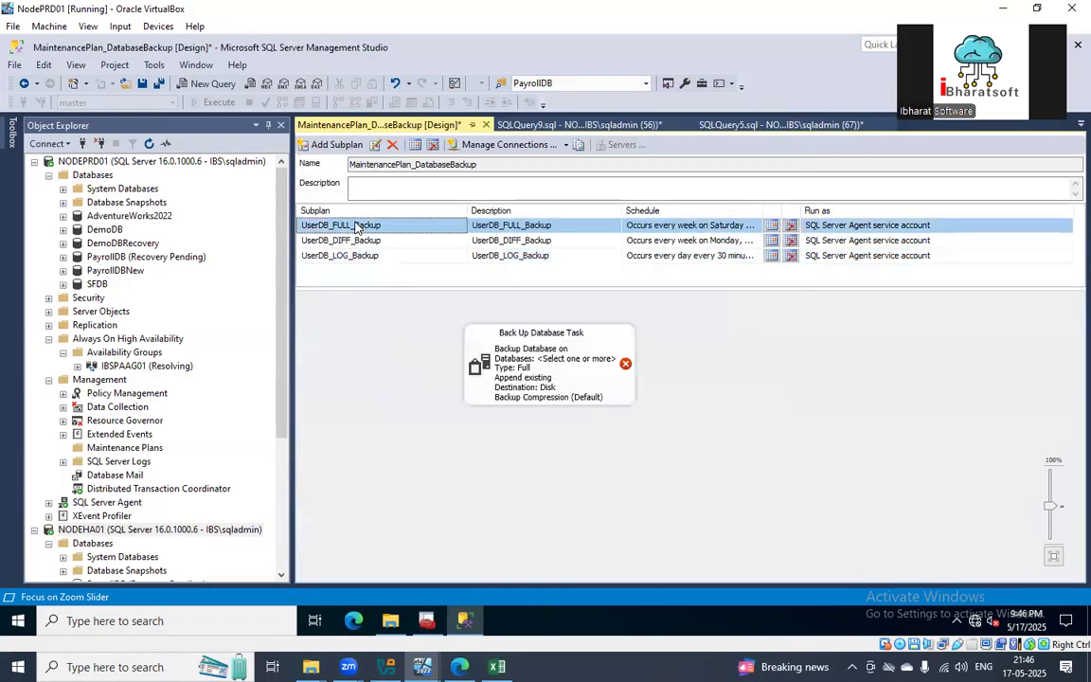
right_click(528, 384)
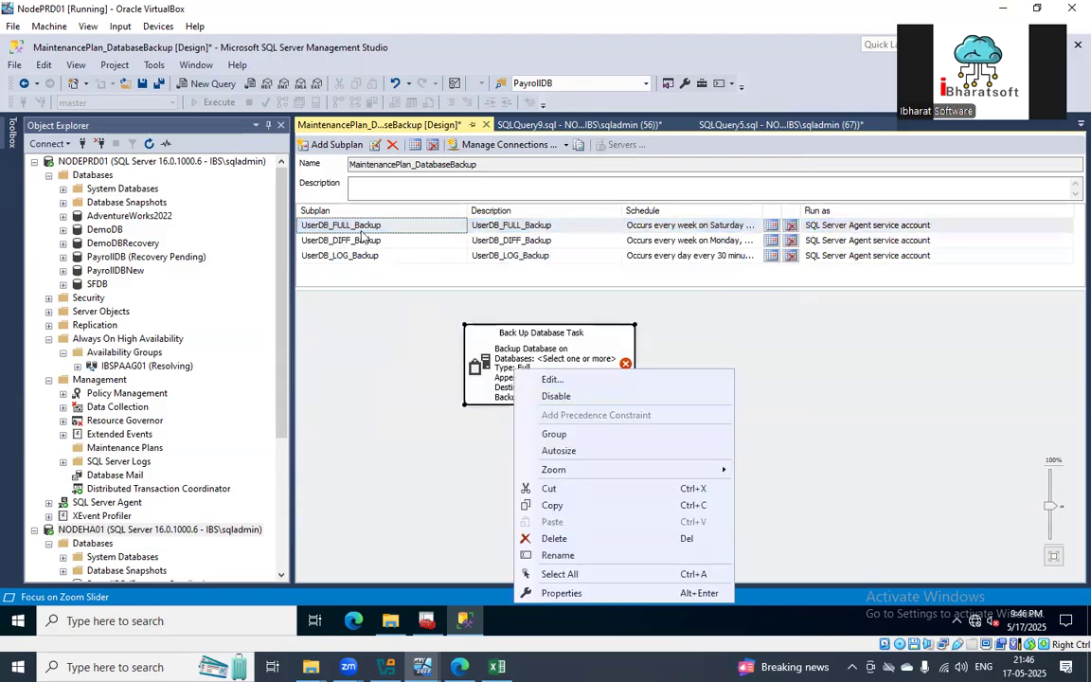
click(327, 223)
click(350, 240)
right_click(512, 350)
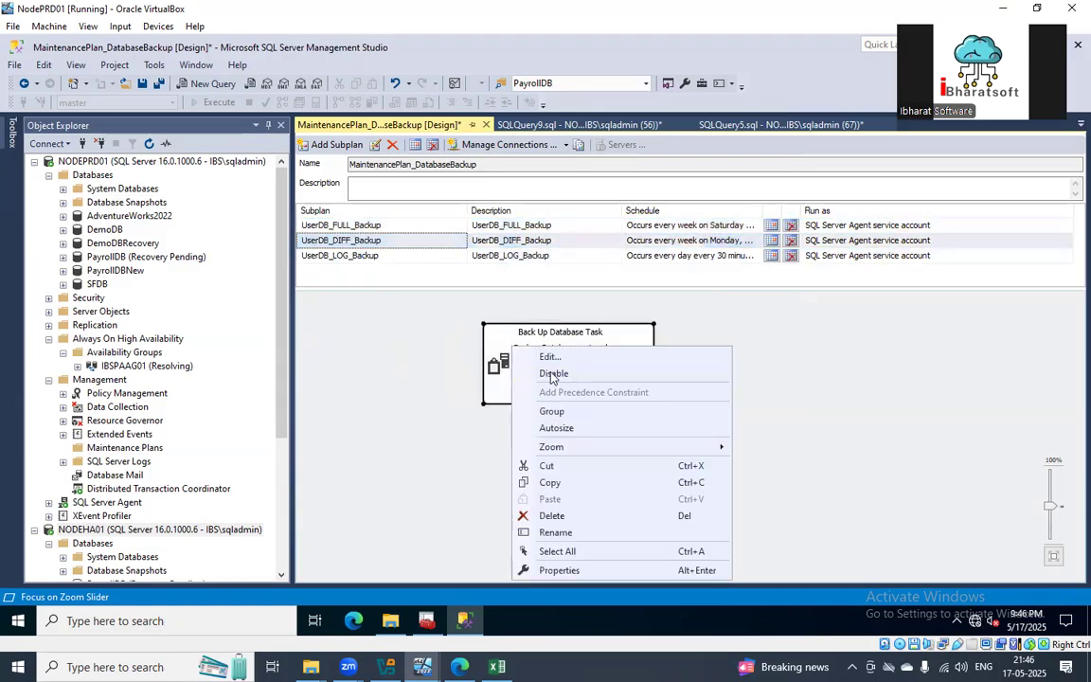
click(514, 479)
click(346, 256)
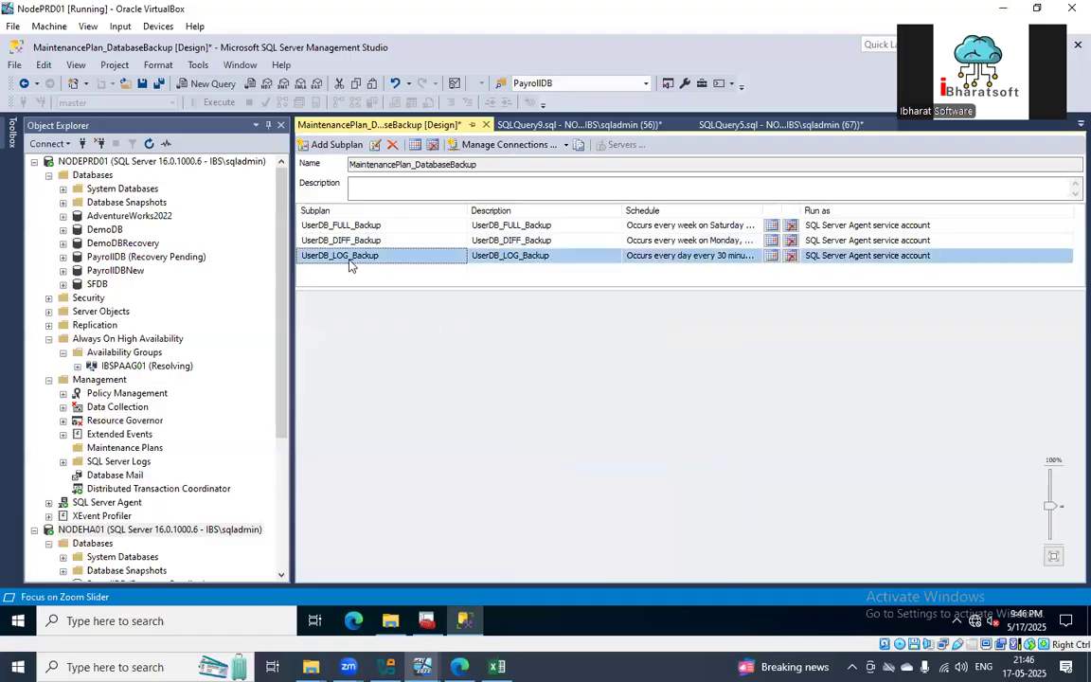
right_click(522, 373)
click(561, 453)
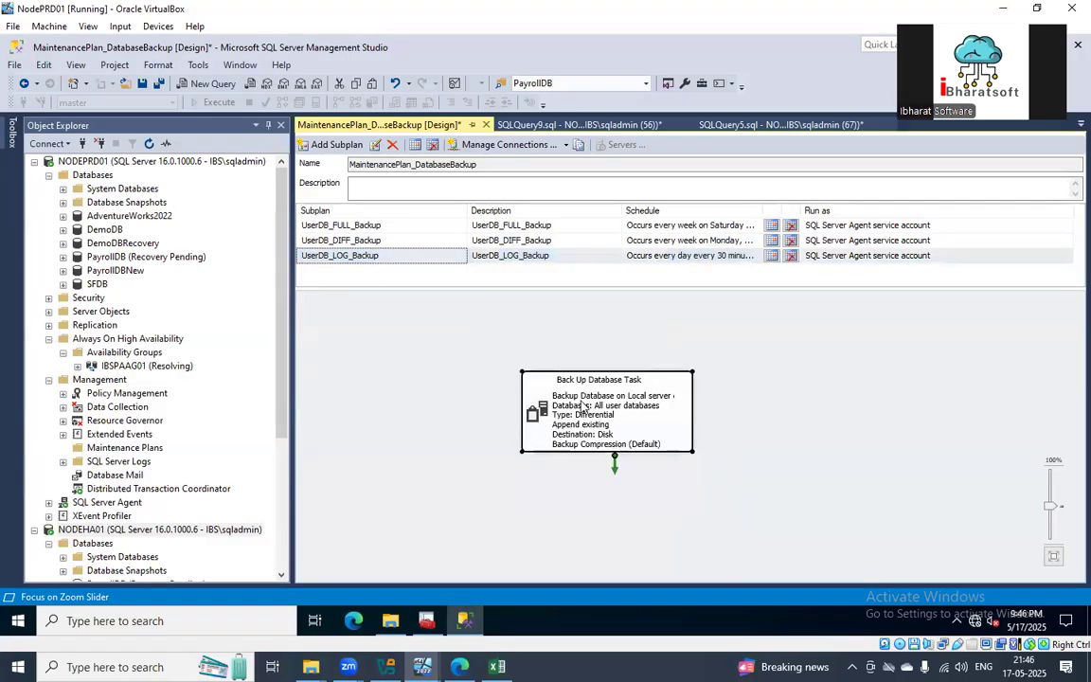
- Configure the UserDB_LOG_Backup task as a Transaction Log backup of all user databases
double_click(584, 403)
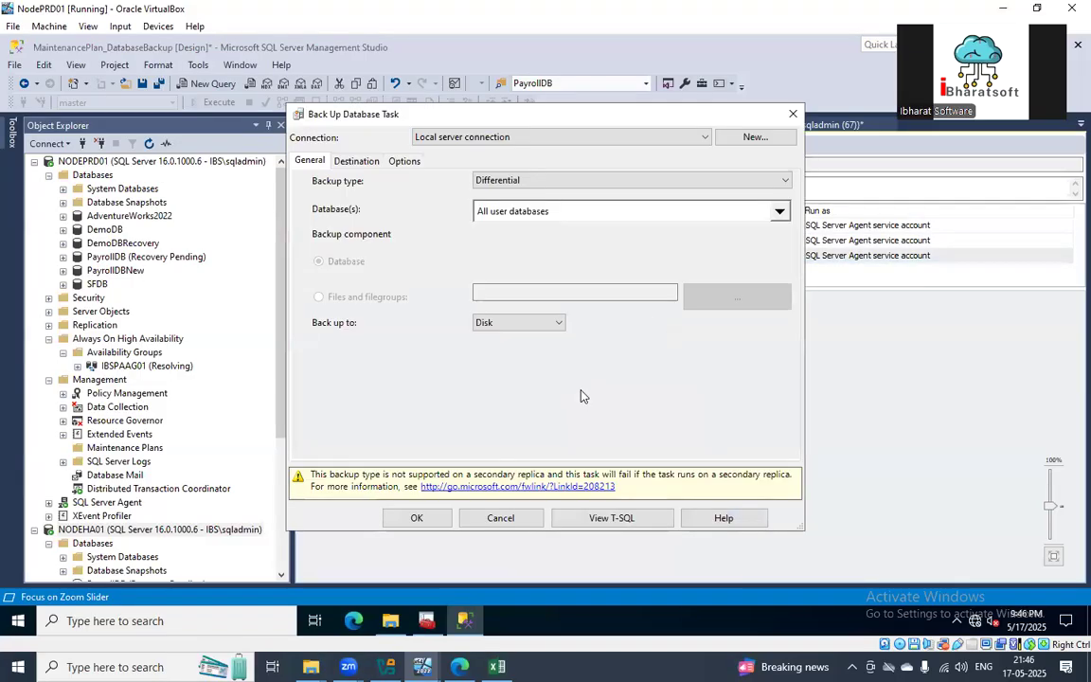
click(492, 181)
click(495, 217)
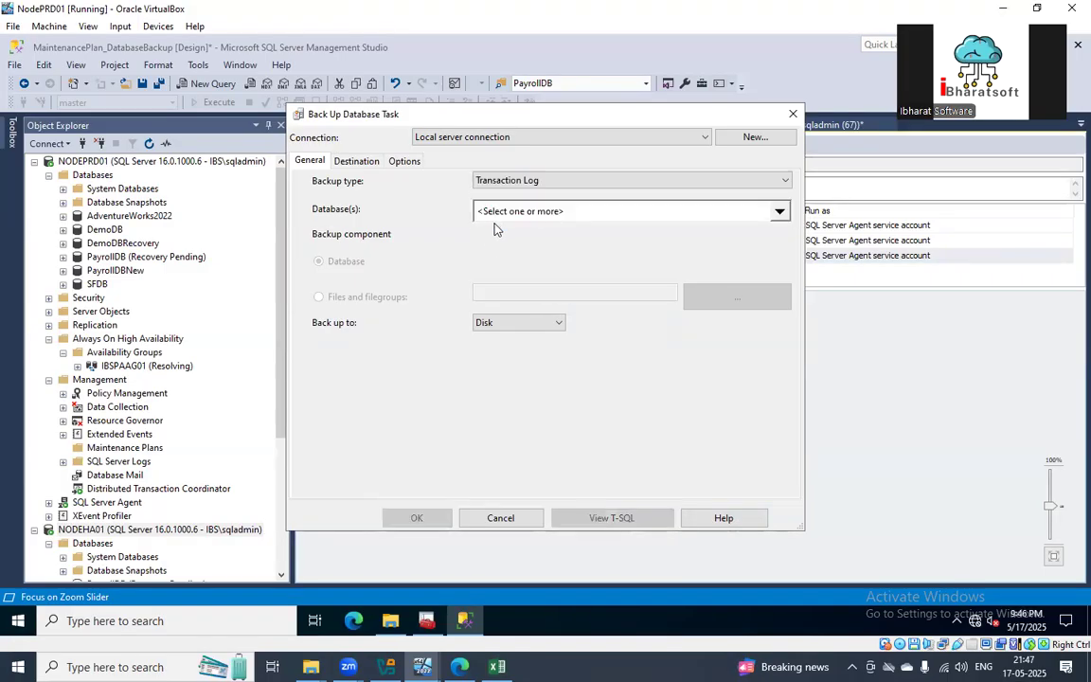
click(480, 211)
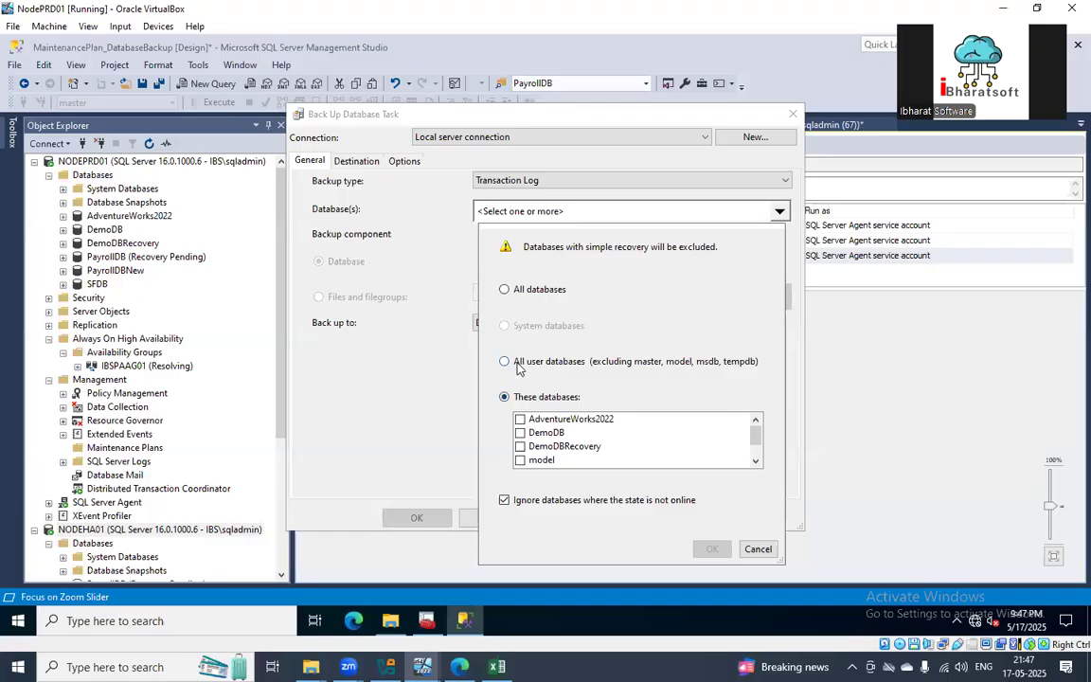
click(516, 363)
click(711, 549)
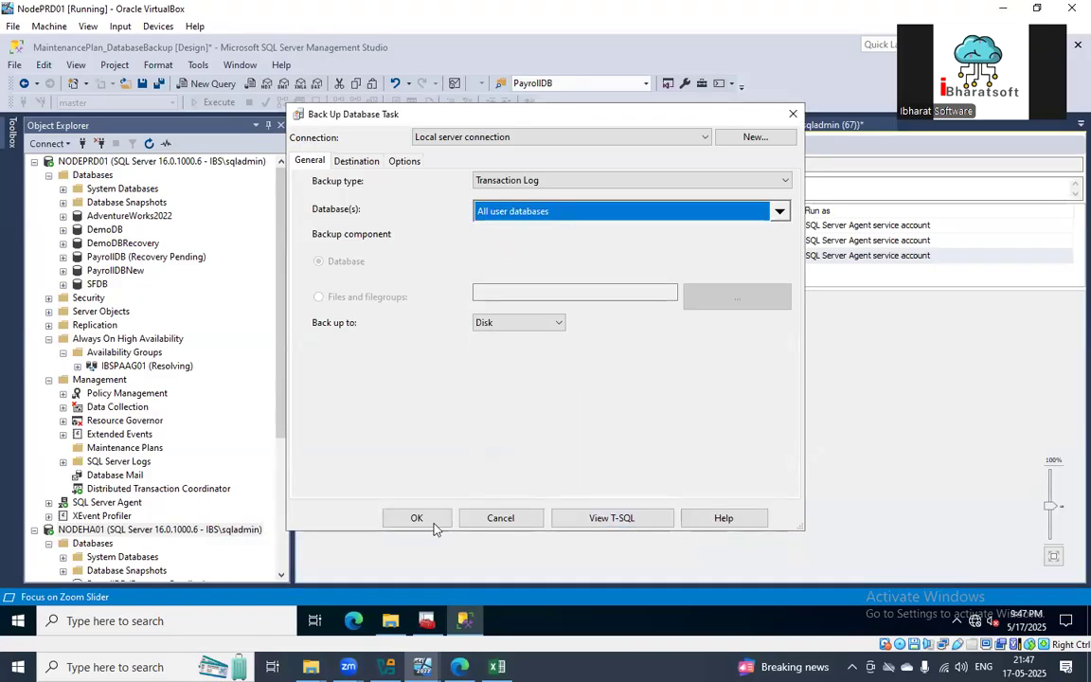
click(431, 518)
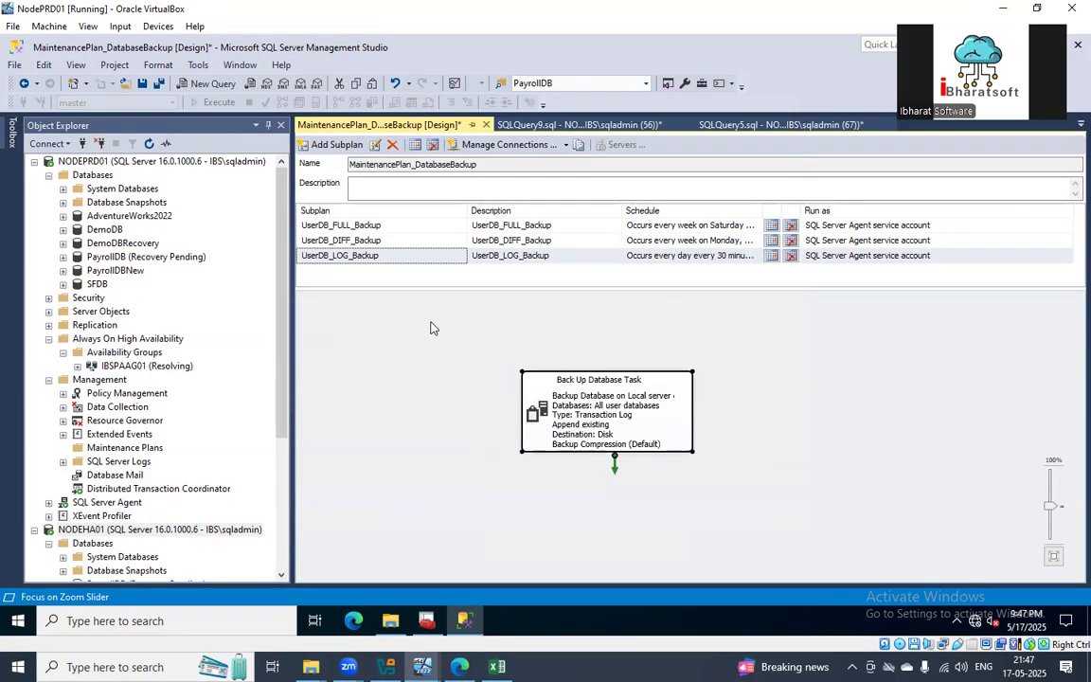
- Set the UserDB_FULL_Backup subplan's backup task to cover all user databases and save the maintenance plan
click(322, 224)
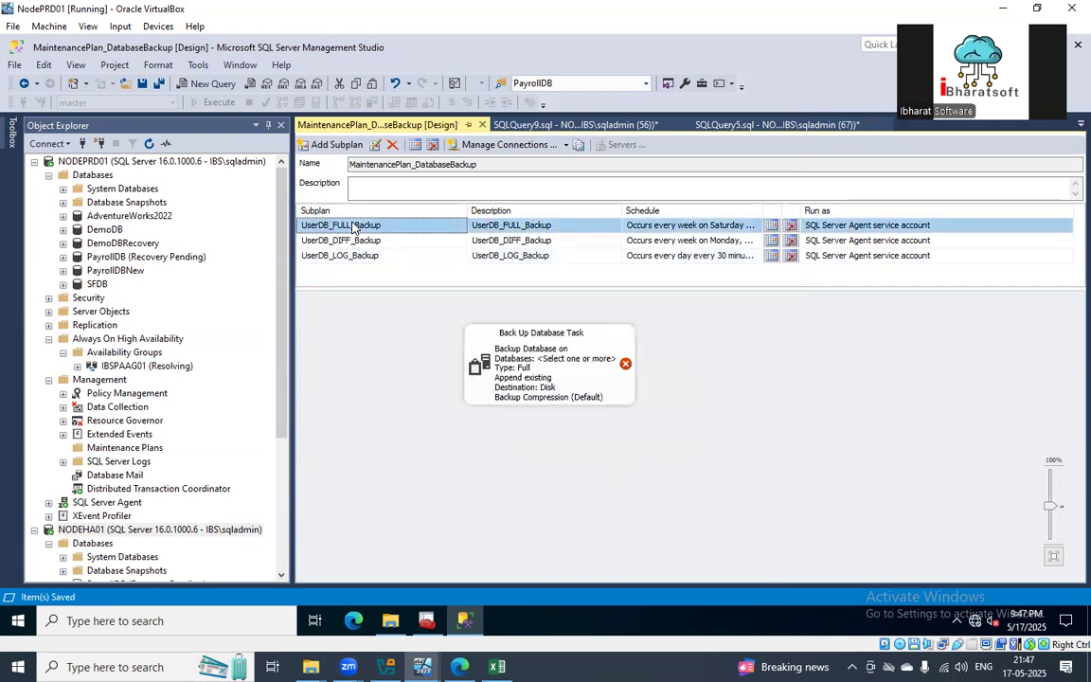
right_click(533, 339)
click(568, 345)
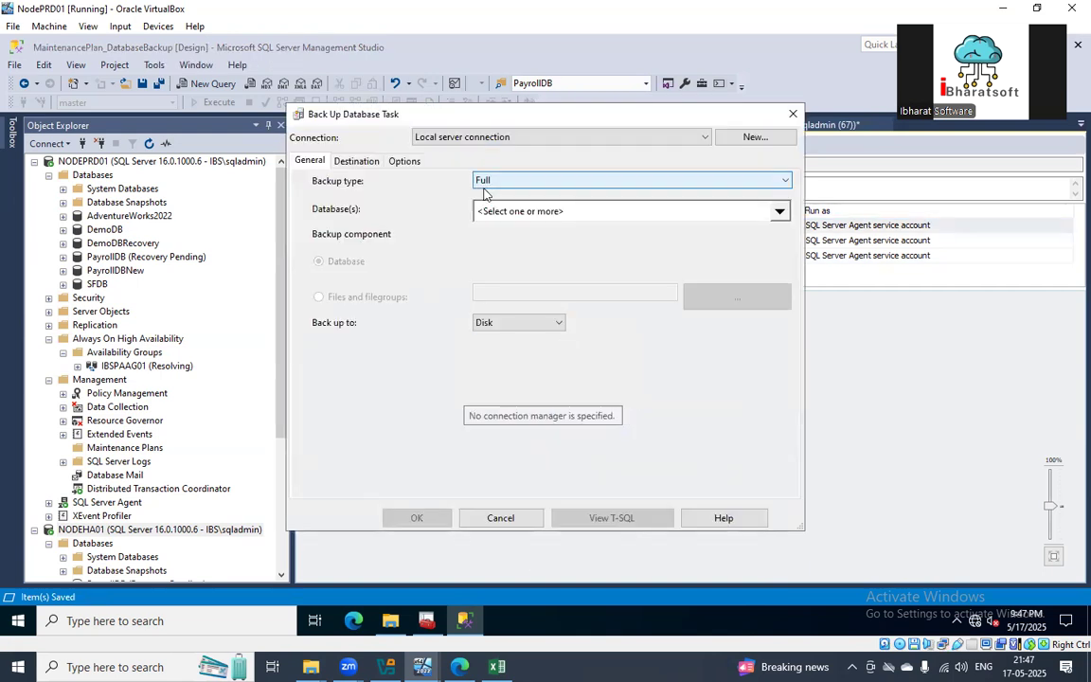
click(512, 210)
click(526, 363)
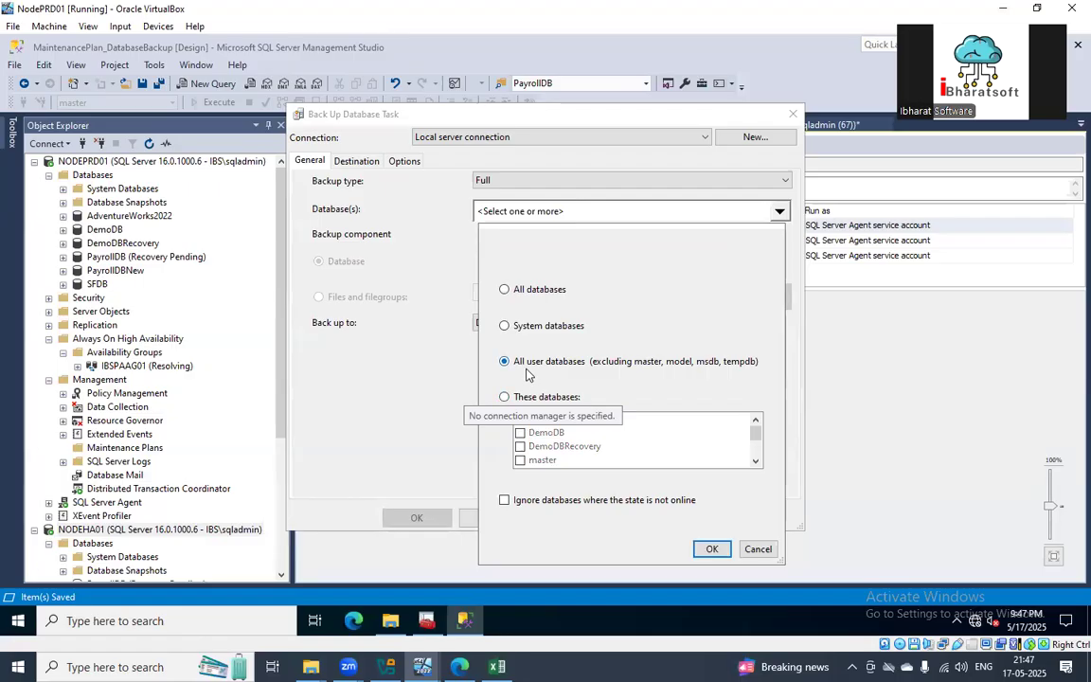
click(711, 548)
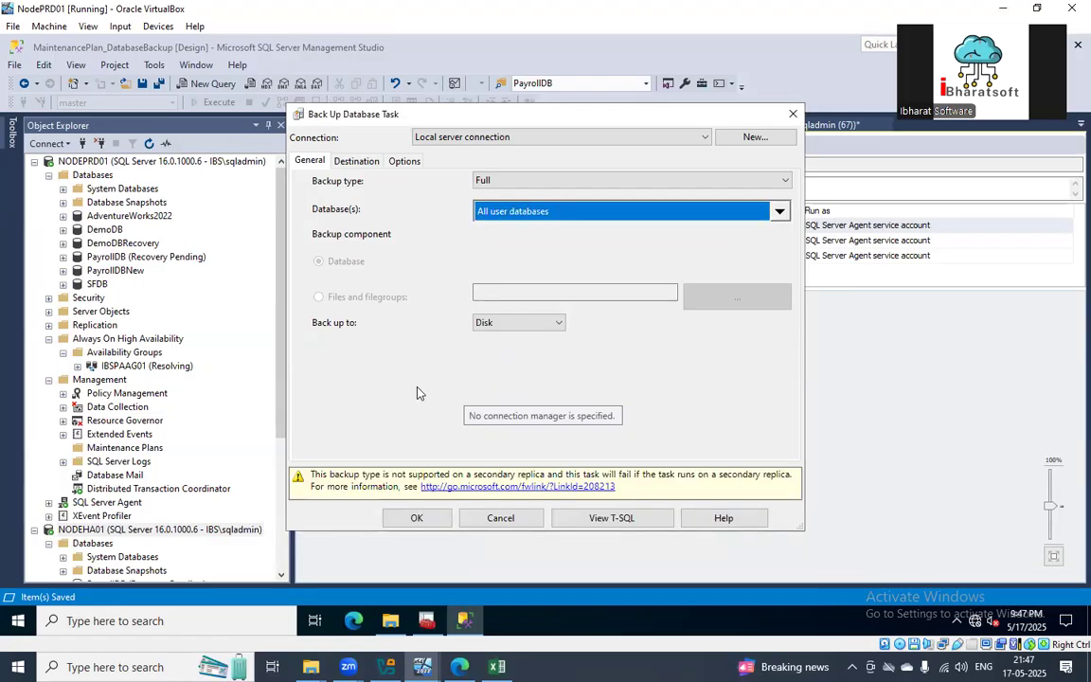
click(414, 518)
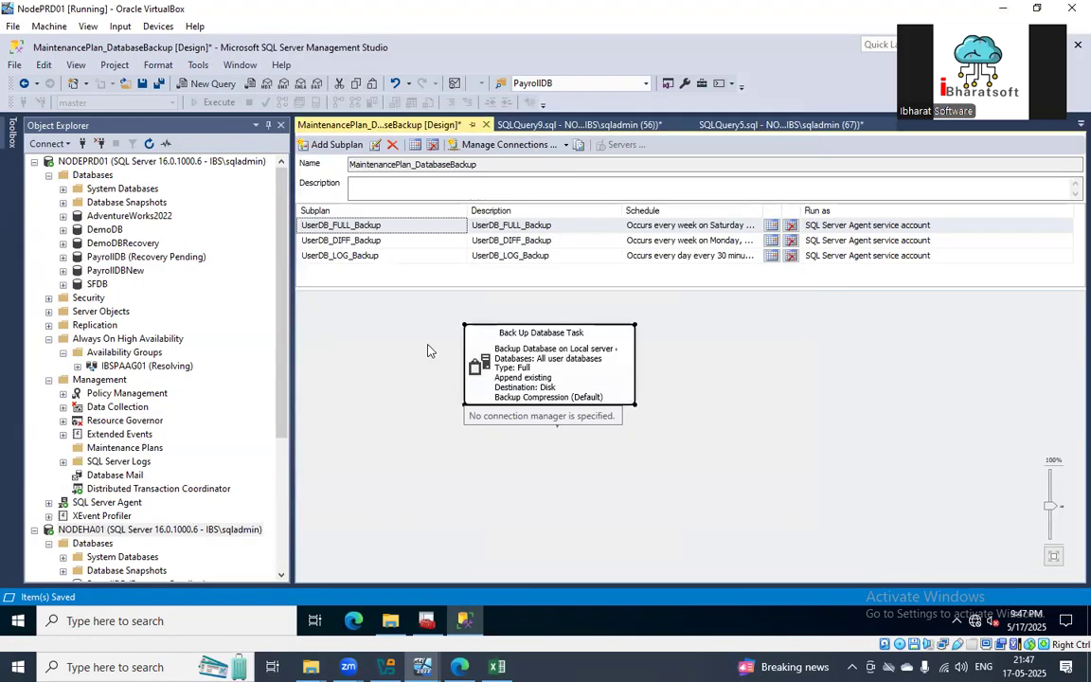
key(ctrl+s)
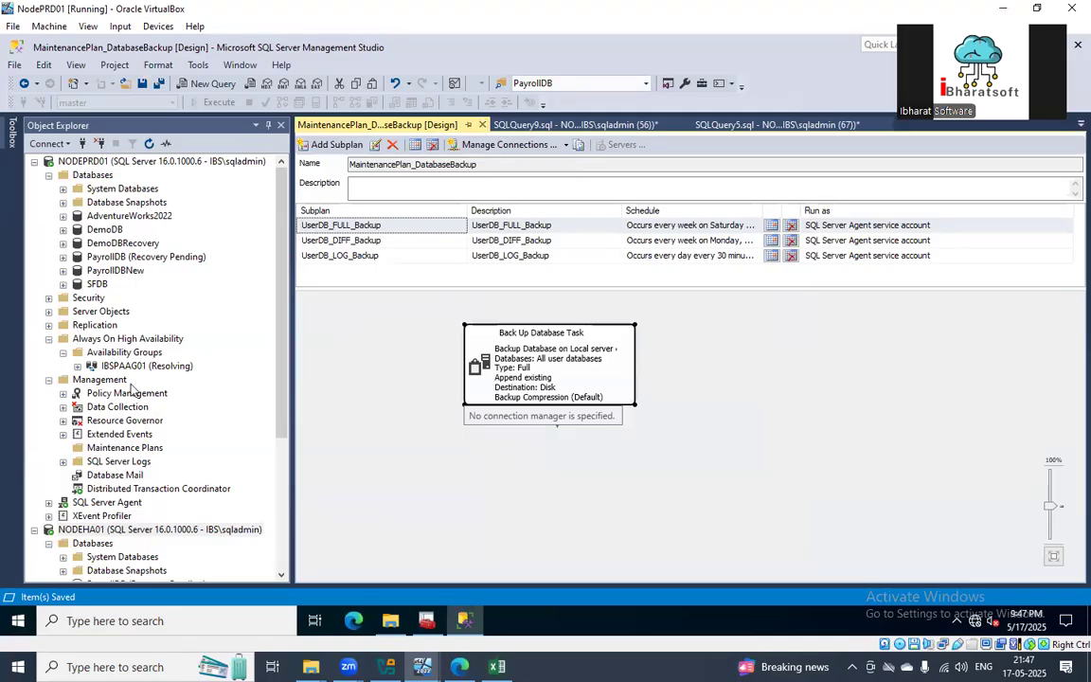
- Collapse the NODEHA01 and NODEPRD01 server trees
scroll(115, 421, down, 5)
click(35, 324)
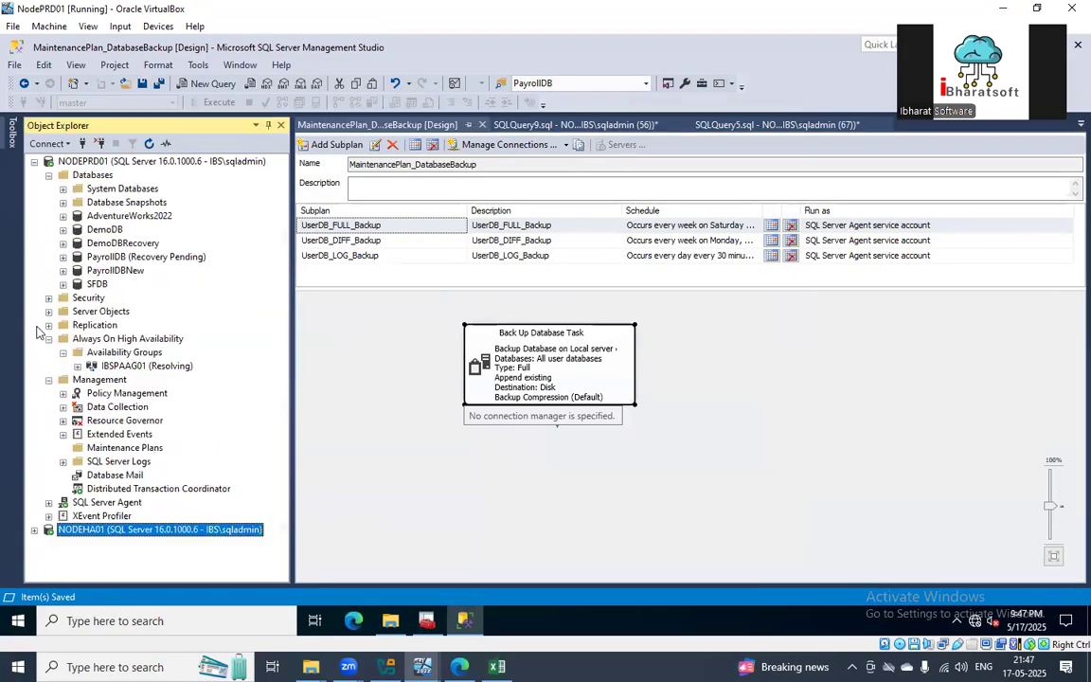
click(35, 162)
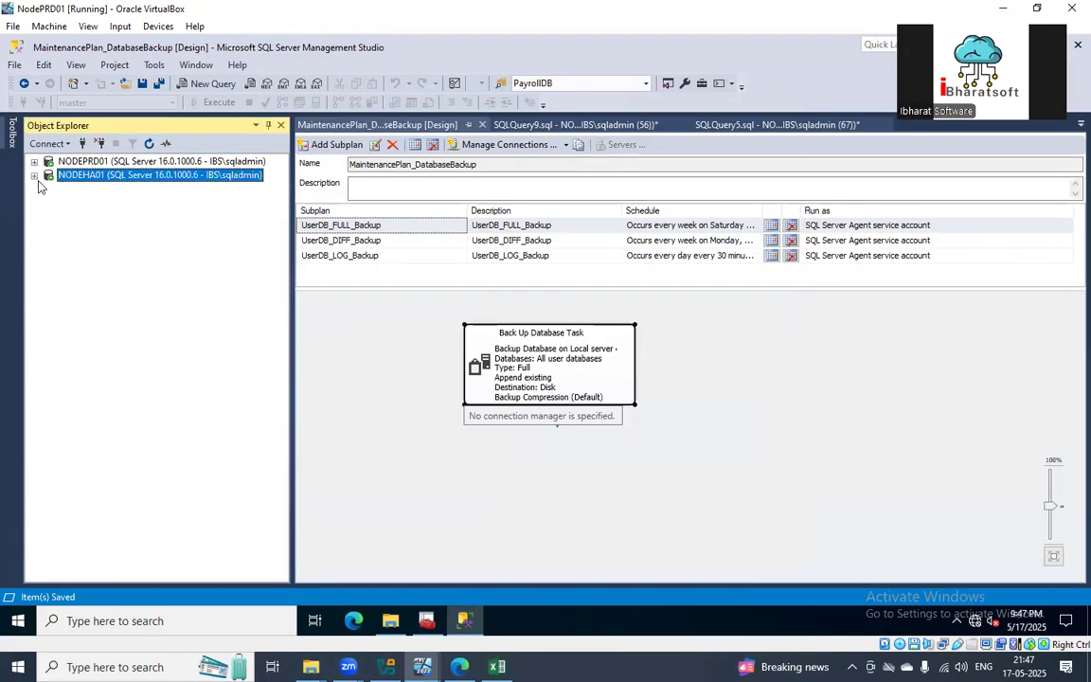
- Disconnect the NODEHA01 server and expand the NODEPRD01 server tree
right_click(102, 184)
click(133, 201)
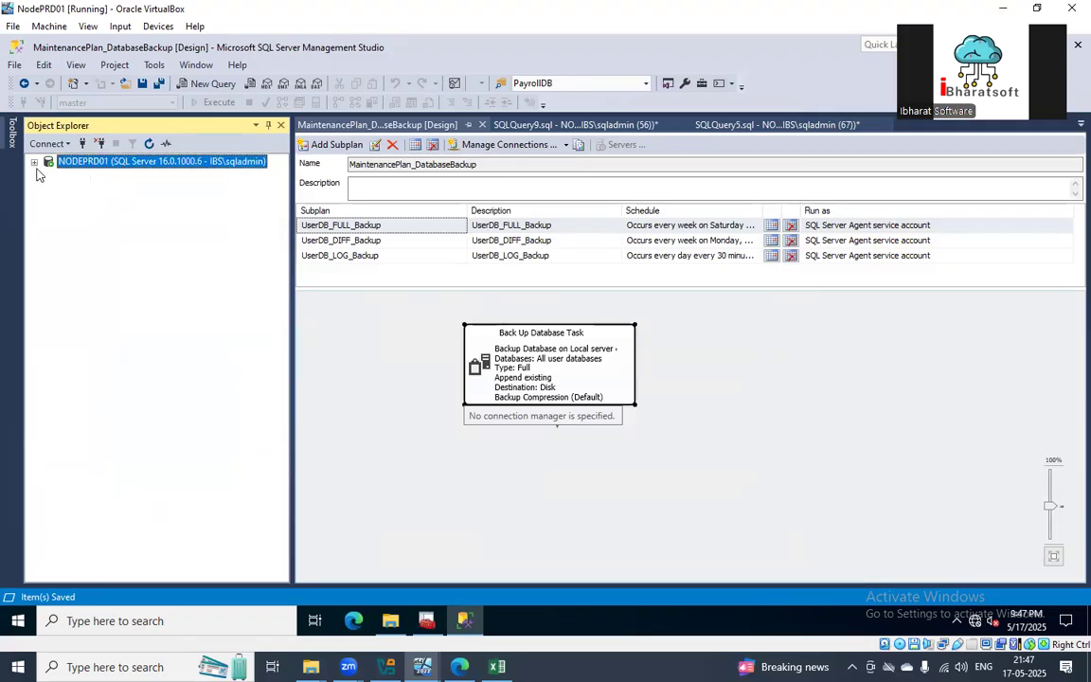
click(35, 162)
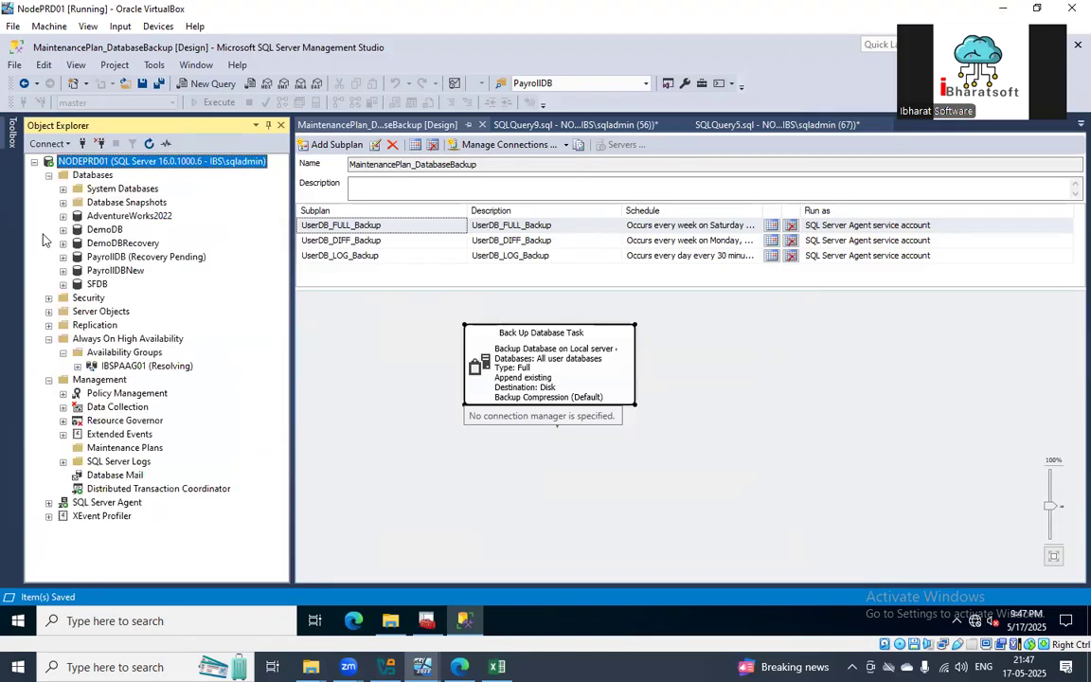
- Close the maintenance plan designer and list the SQL Server Agent jobs on NODEPRD01
click(49, 502)
click(482, 125)
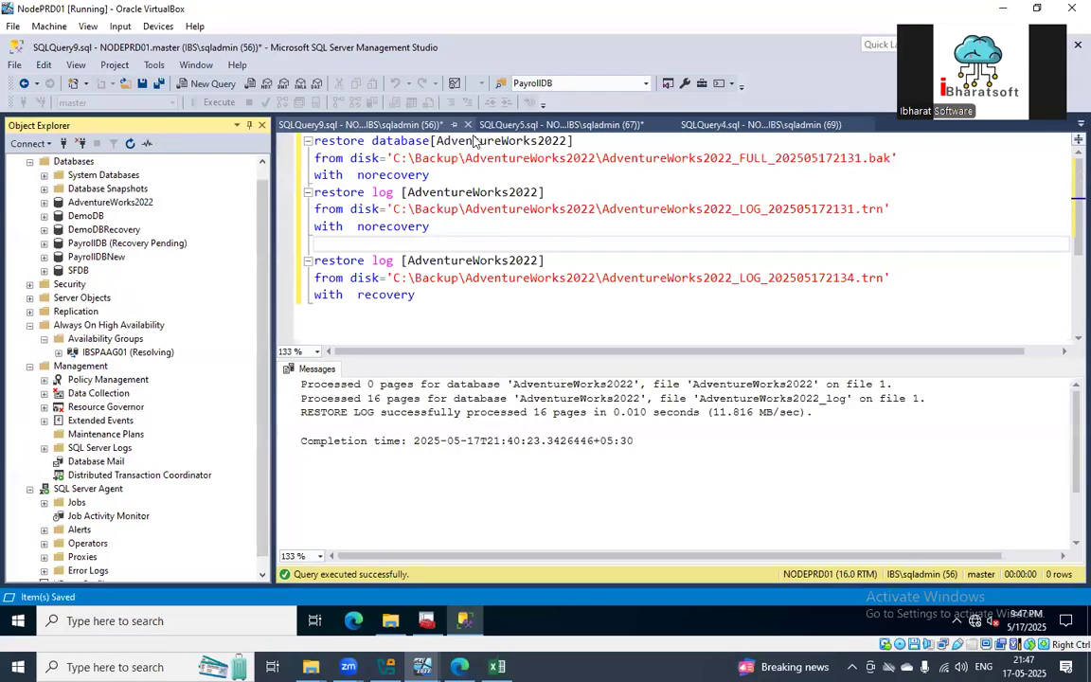
scroll(19, 529, down, 1)
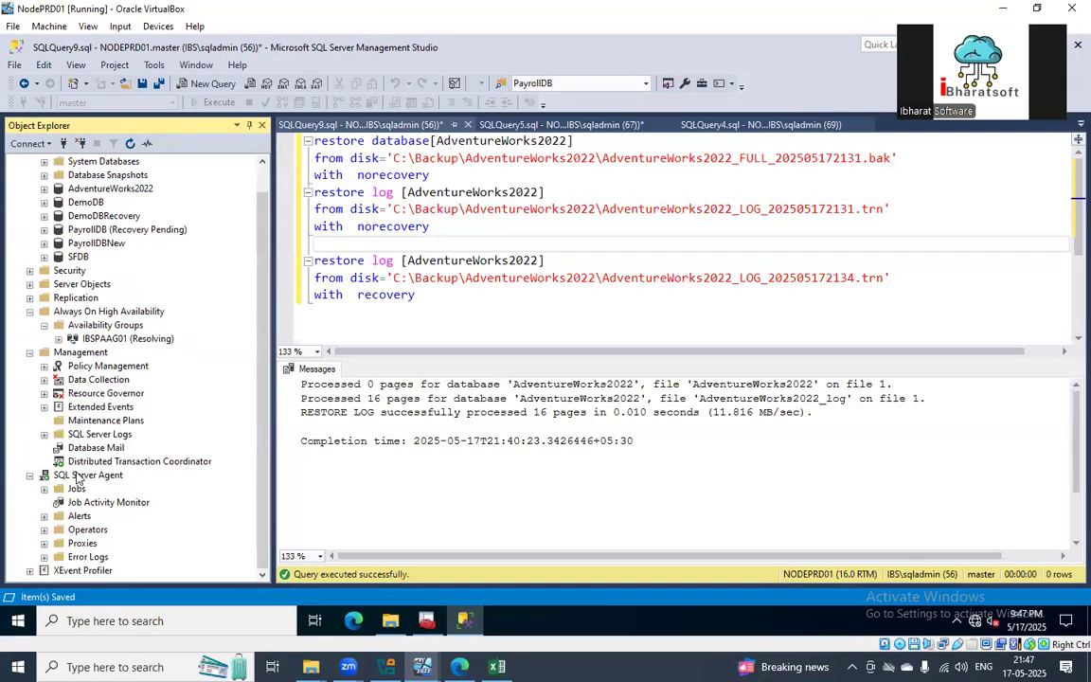
click(44, 489)
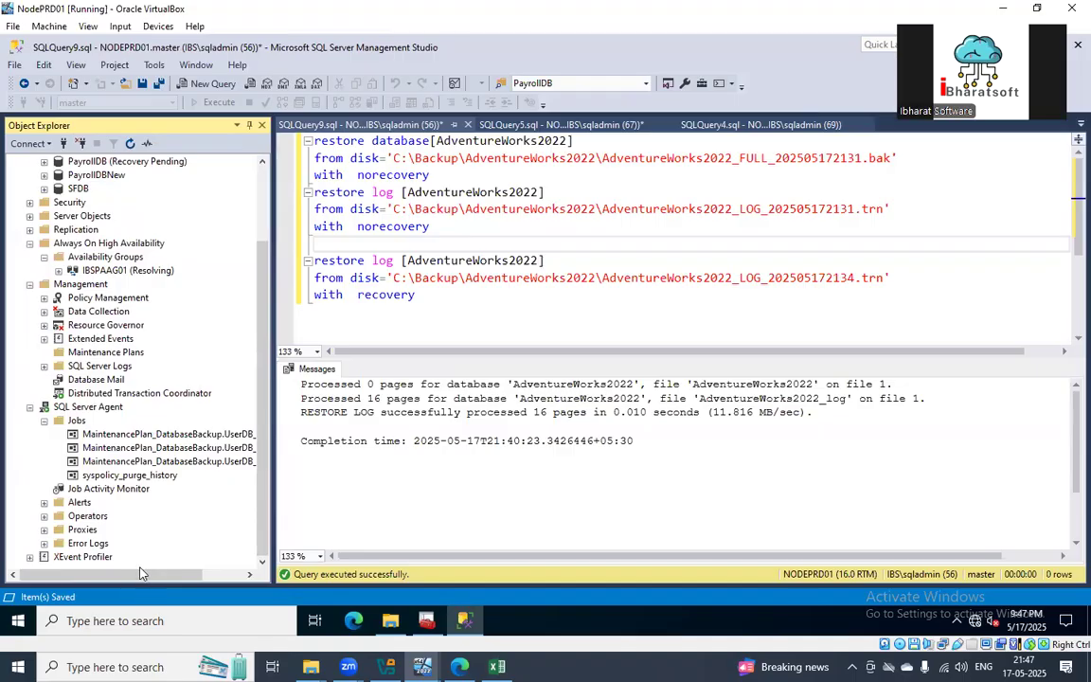
drag(155, 574, 198, 563)
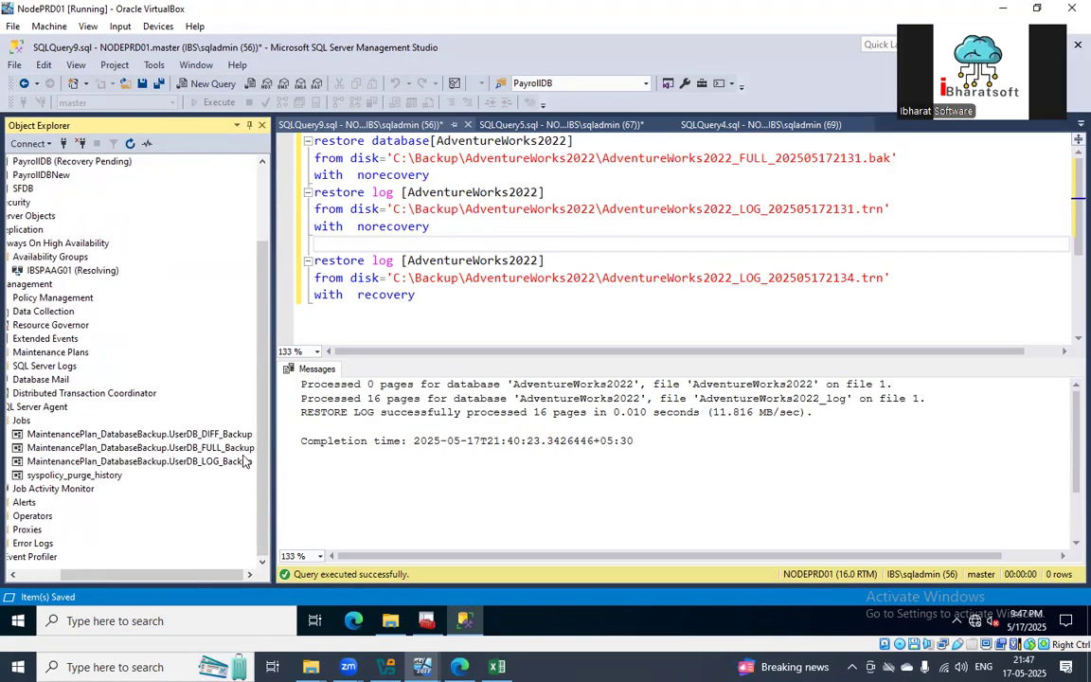
- Check the full schedule description in the properties of the UserDB_DIFF_Backup job and leave without changes
right_click(209, 436)
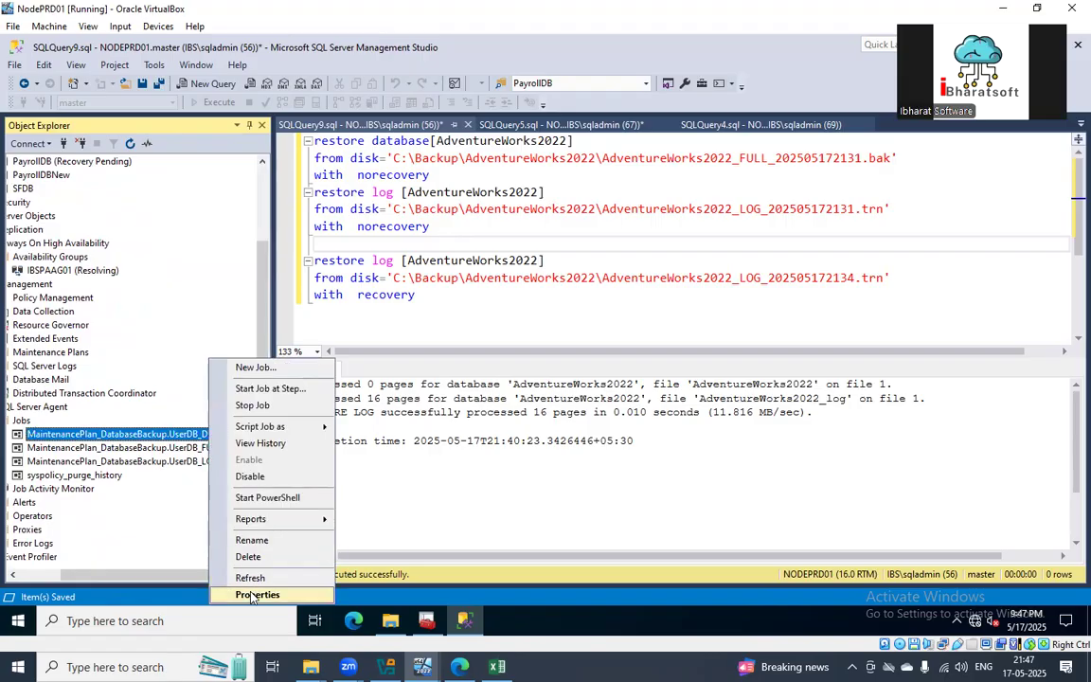
click(250, 594)
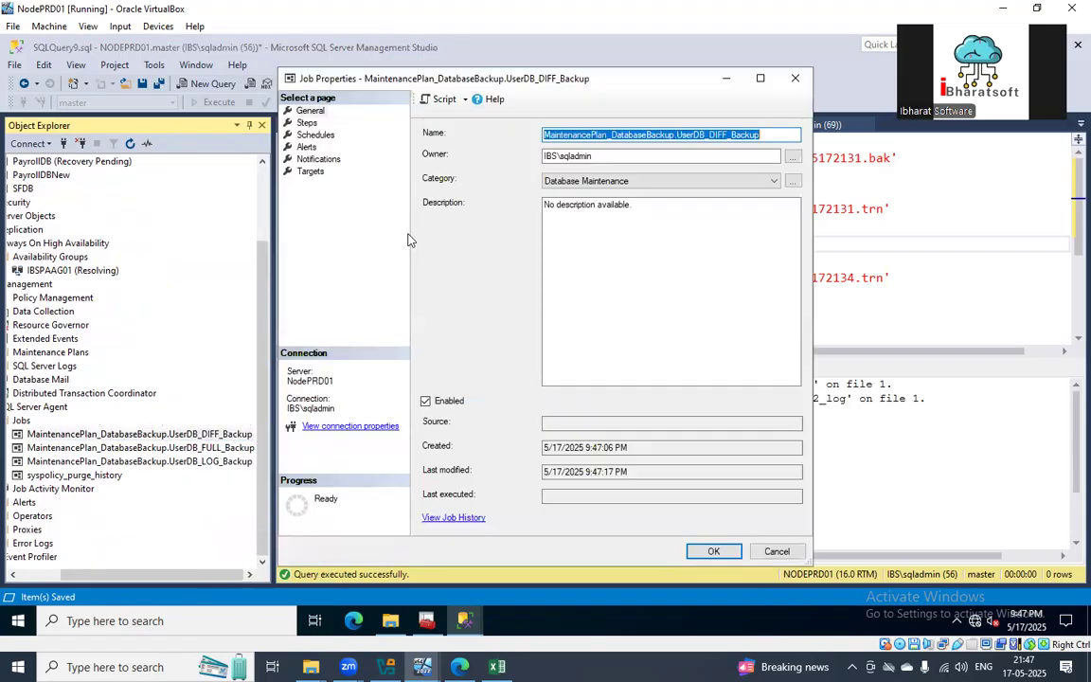
click(311, 135)
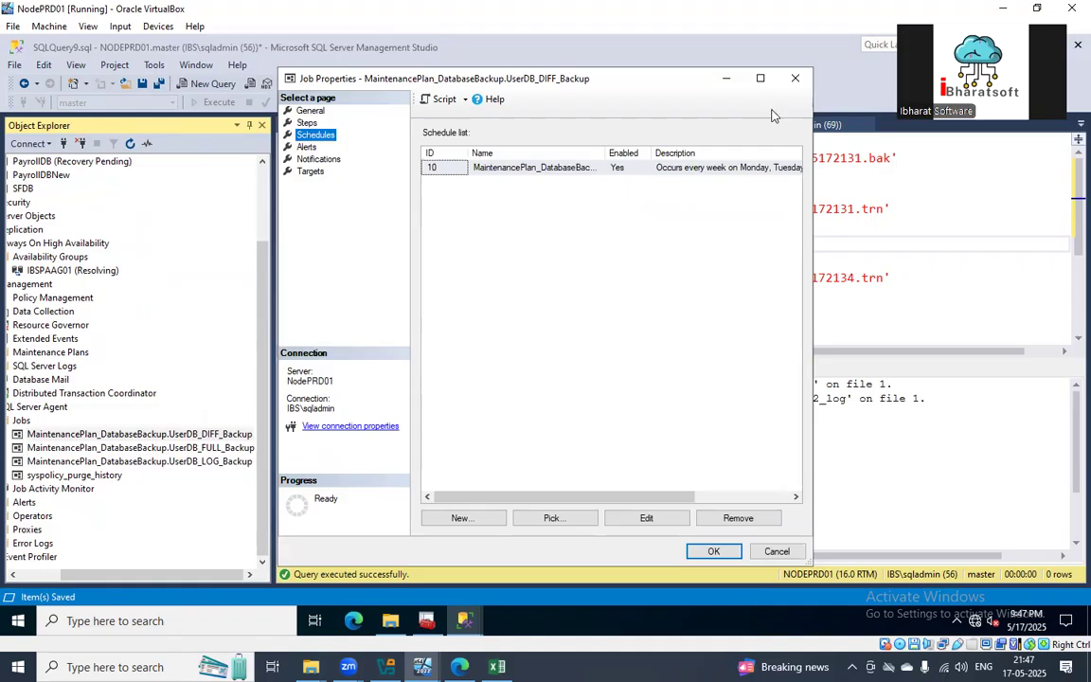
click(759, 79)
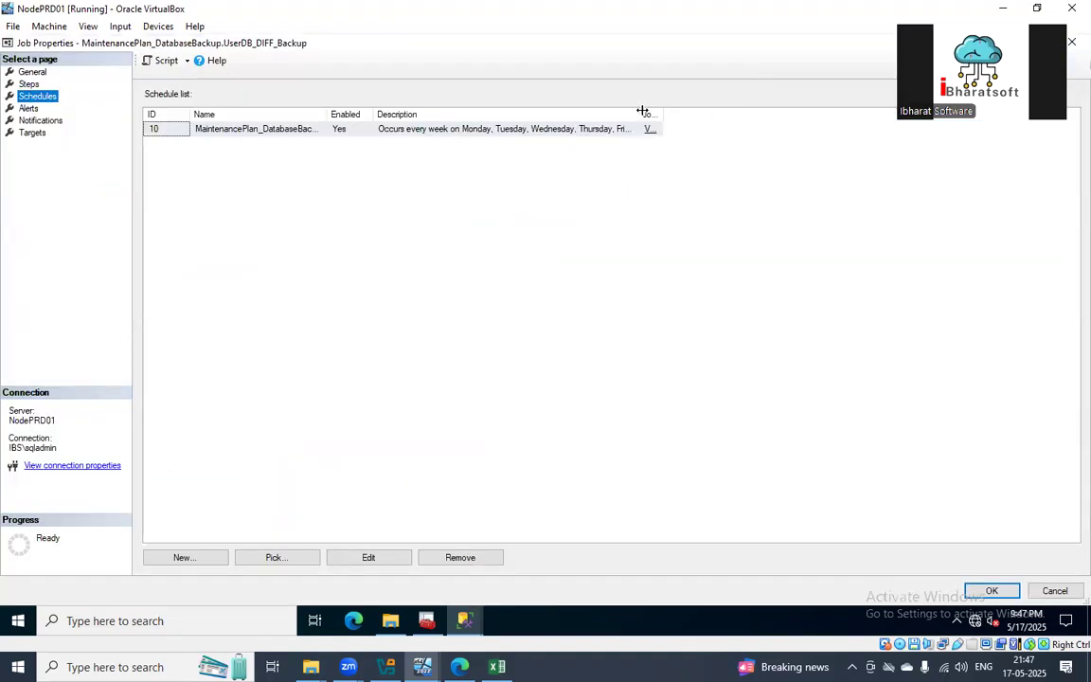
drag(642, 112, 891, 123)
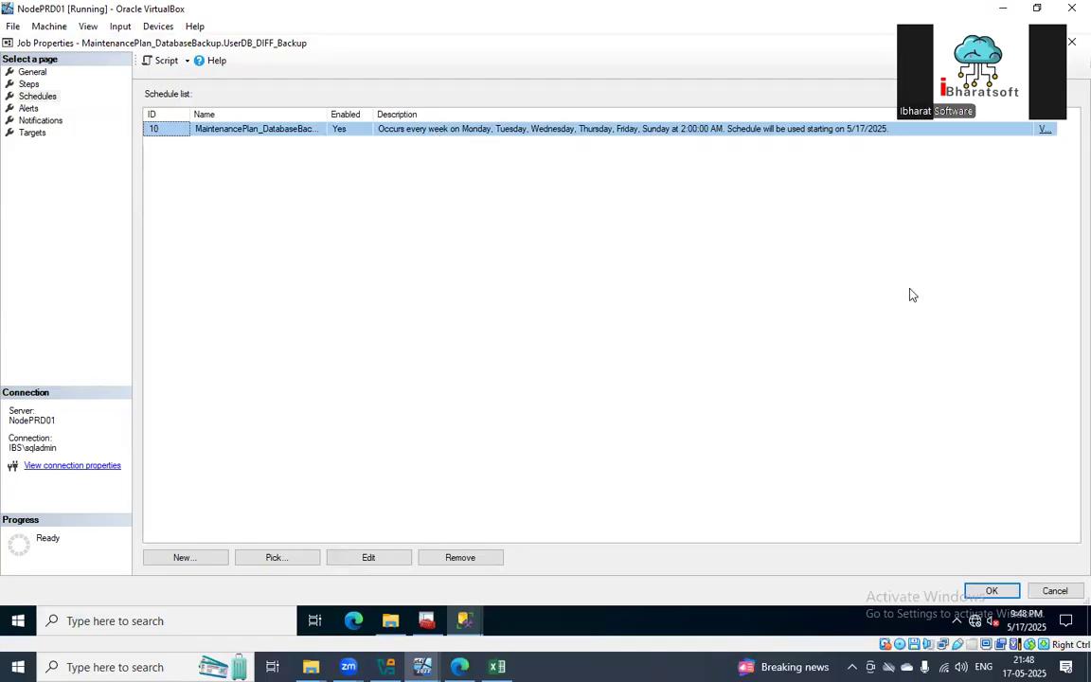
click(1054, 590)
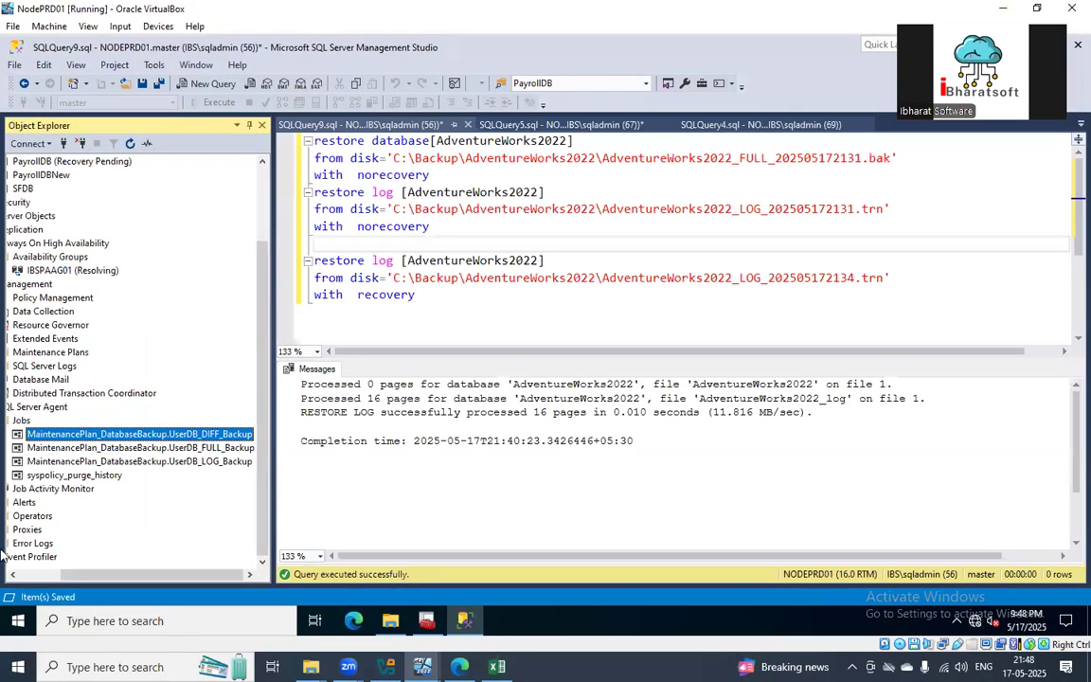
- Check the full schedule description in the properties of the UserDB_FULL_Backup job and leave without changes
right_click(163, 448)
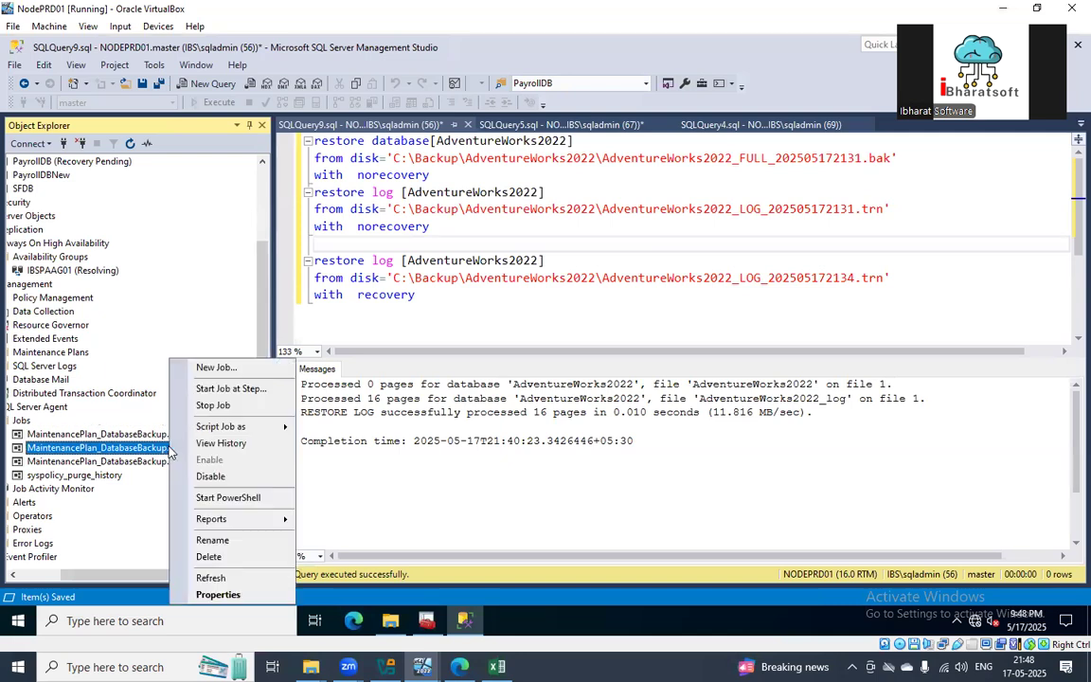
click(213, 592)
click(307, 135)
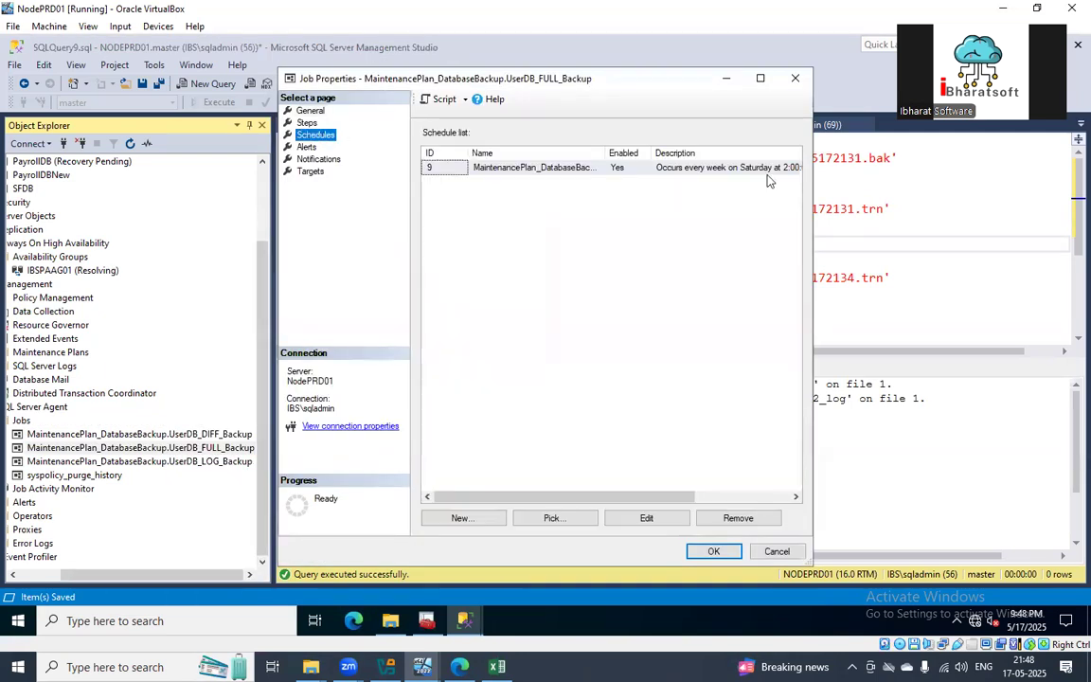
click(758, 79)
drag(641, 111, 882, 120)
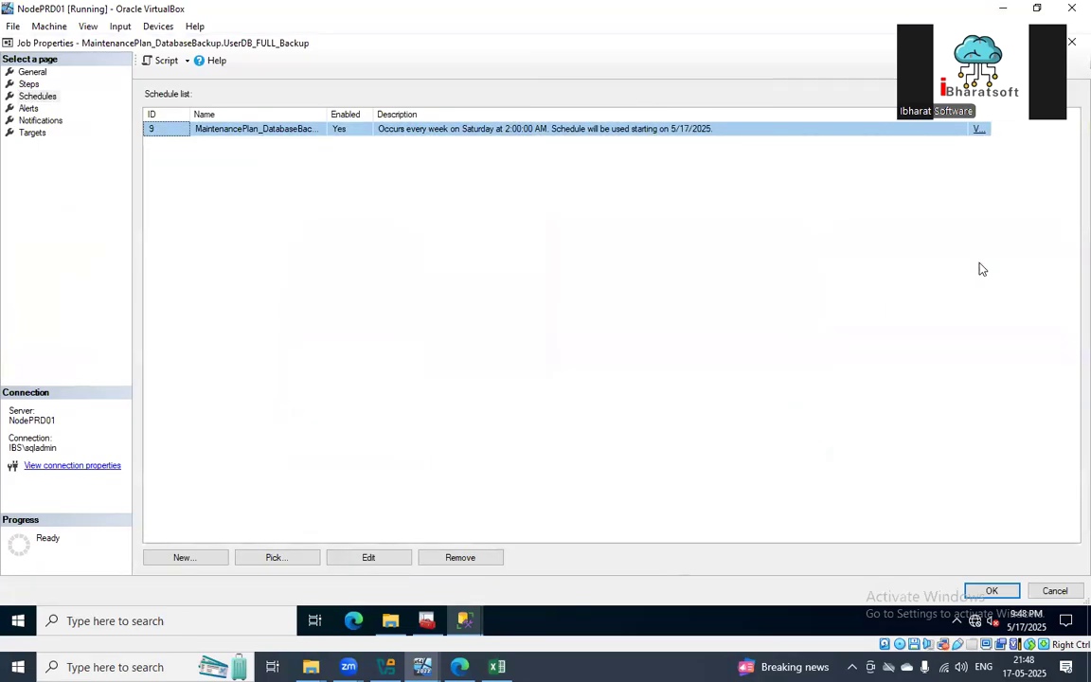
click(1055, 589)
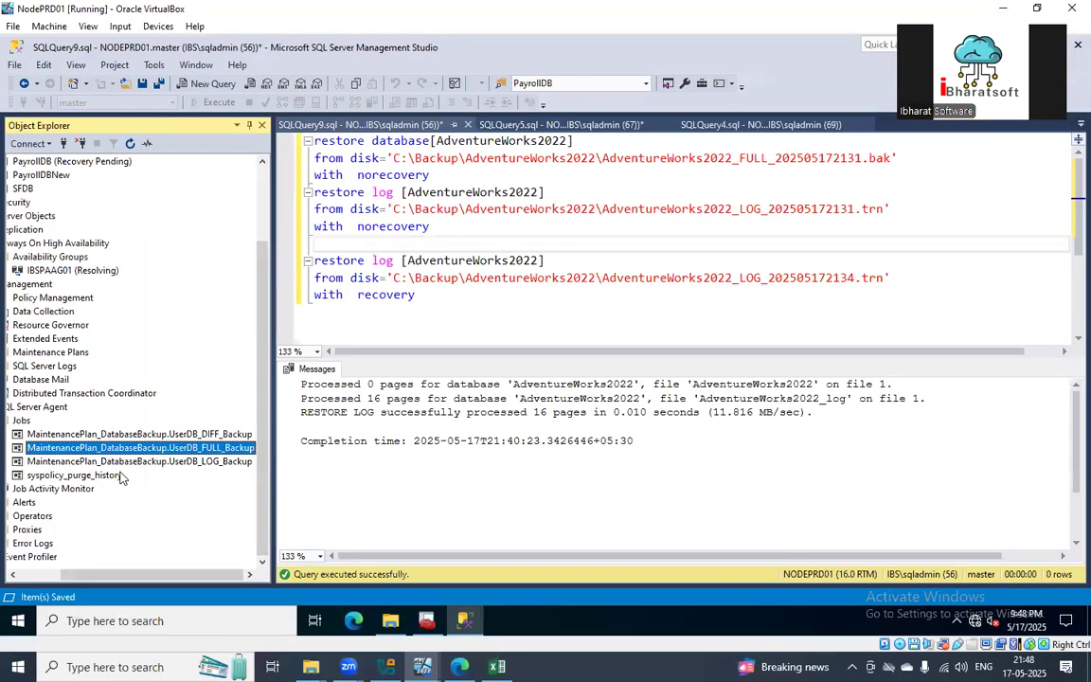
- Check the full schedule description in the properties of the UserDB_LOG_Backup job and close its properties
right_click(124, 462)
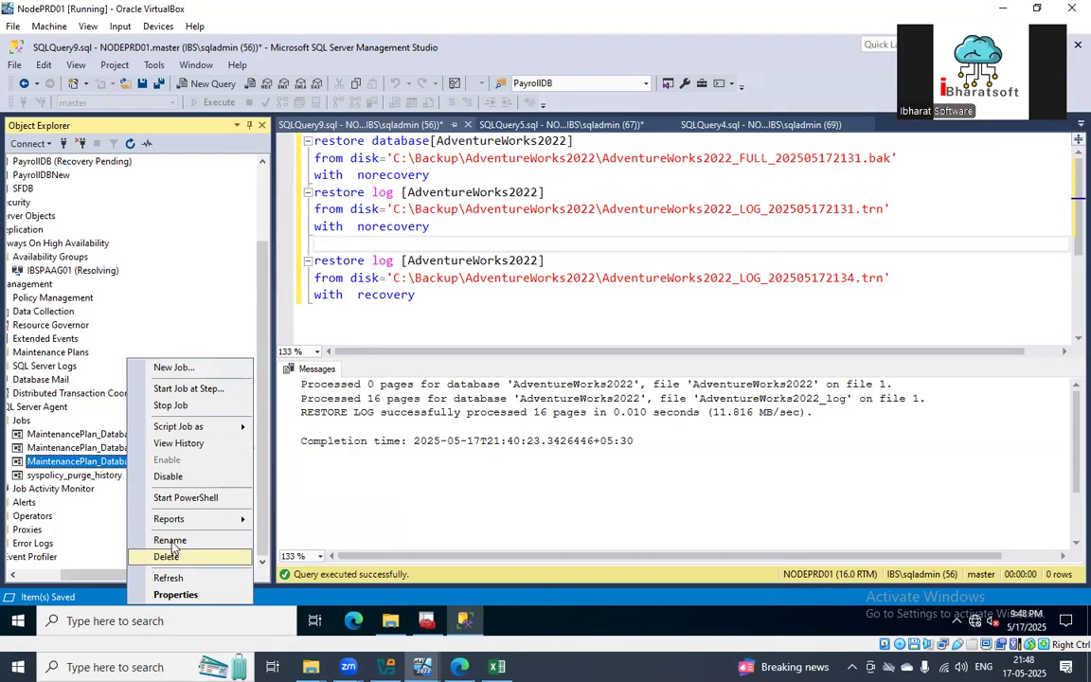
click(172, 595)
click(317, 134)
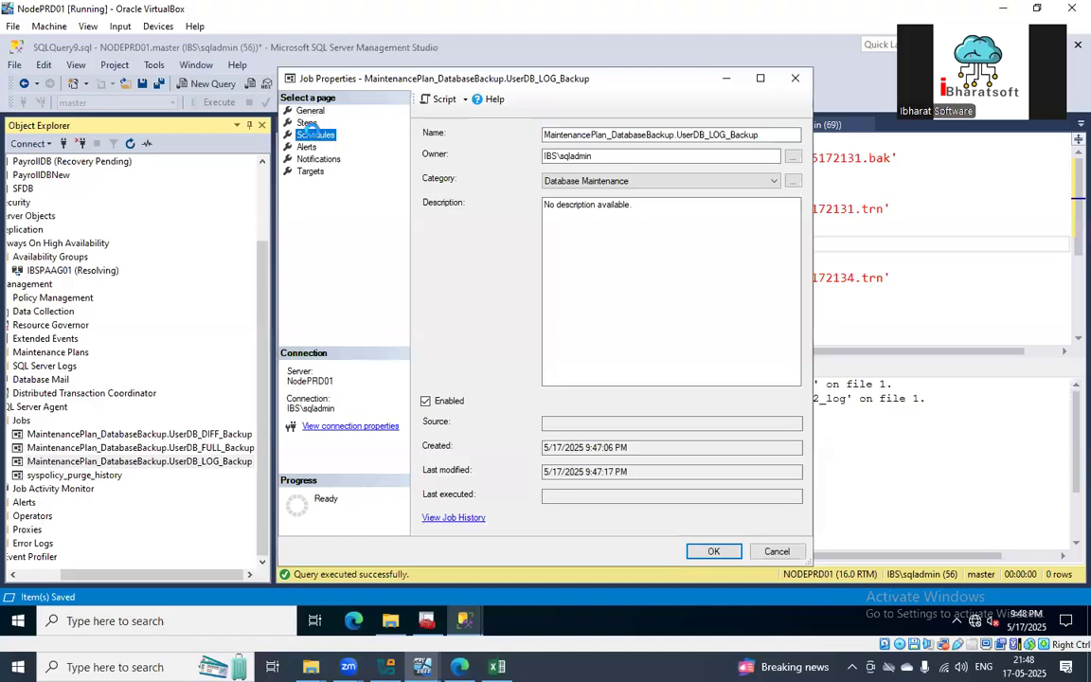
click(760, 77)
drag(636, 109, 890, 111)
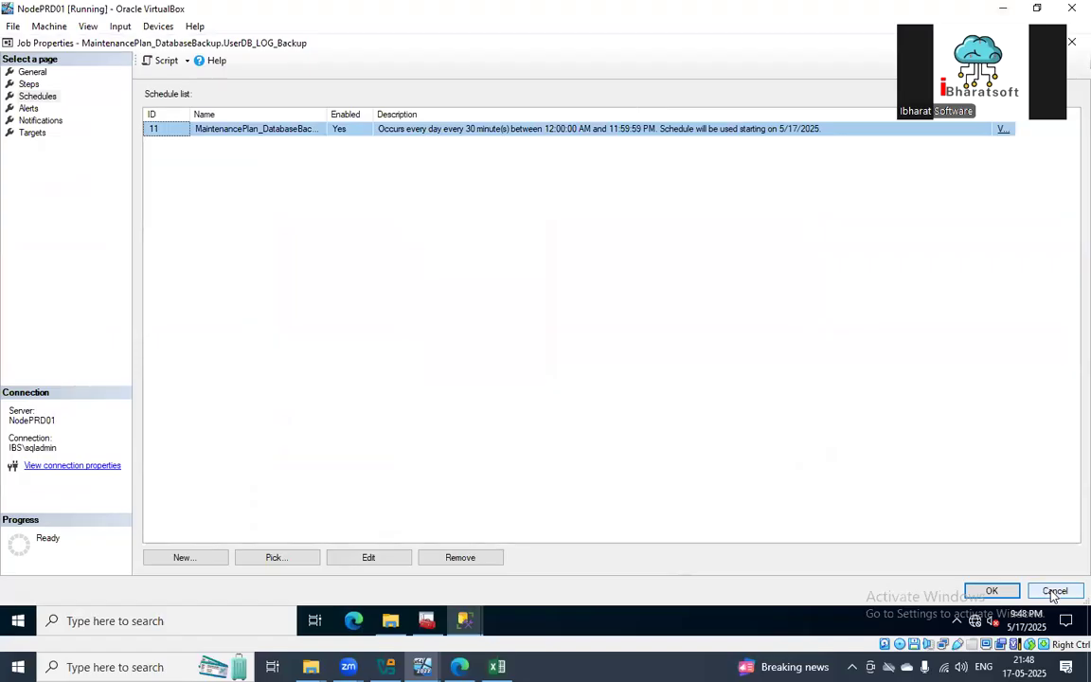
click(992, 590)
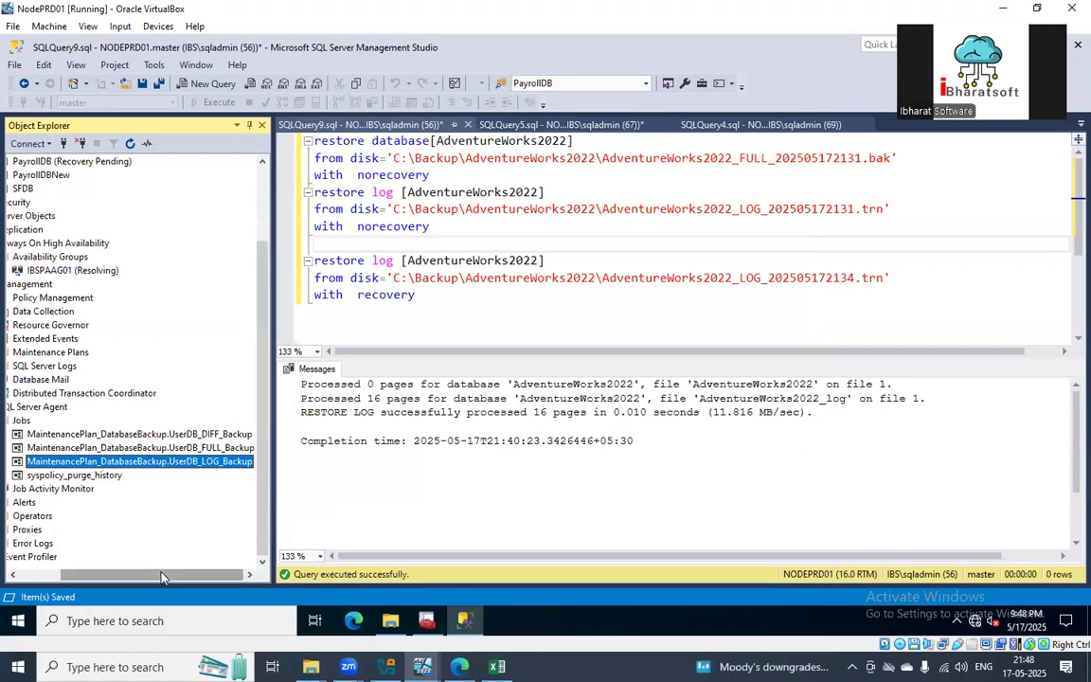
- Widen the Object Explorer pane enough to show the complete job names
drag(163, 581, 120, 580)
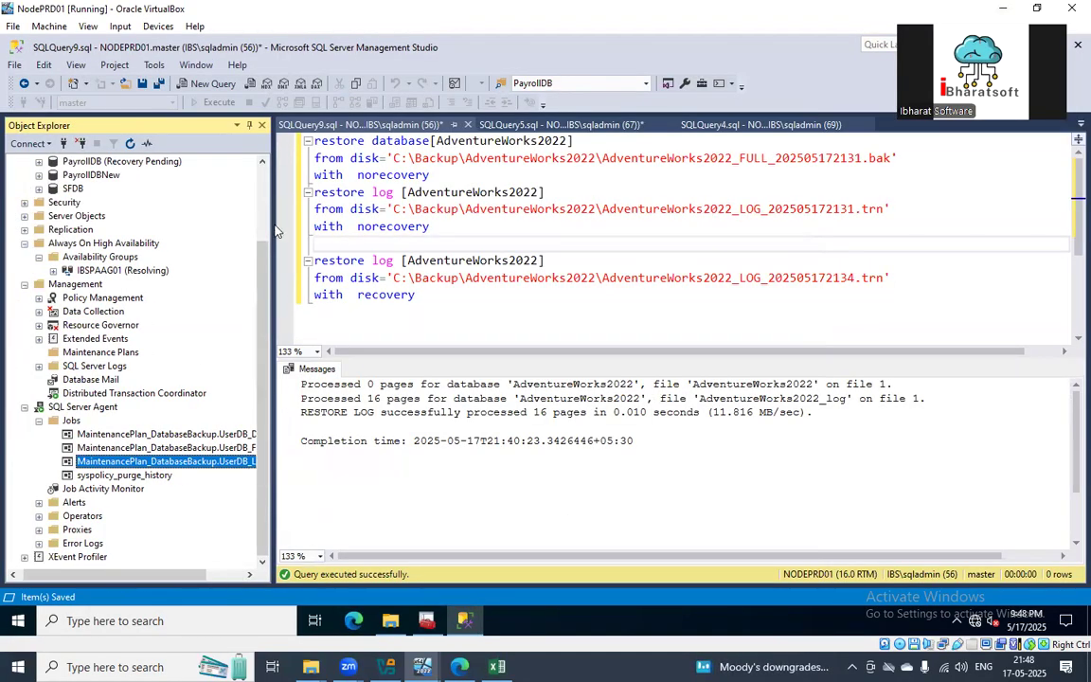
drag(274, 231, 554, 243)
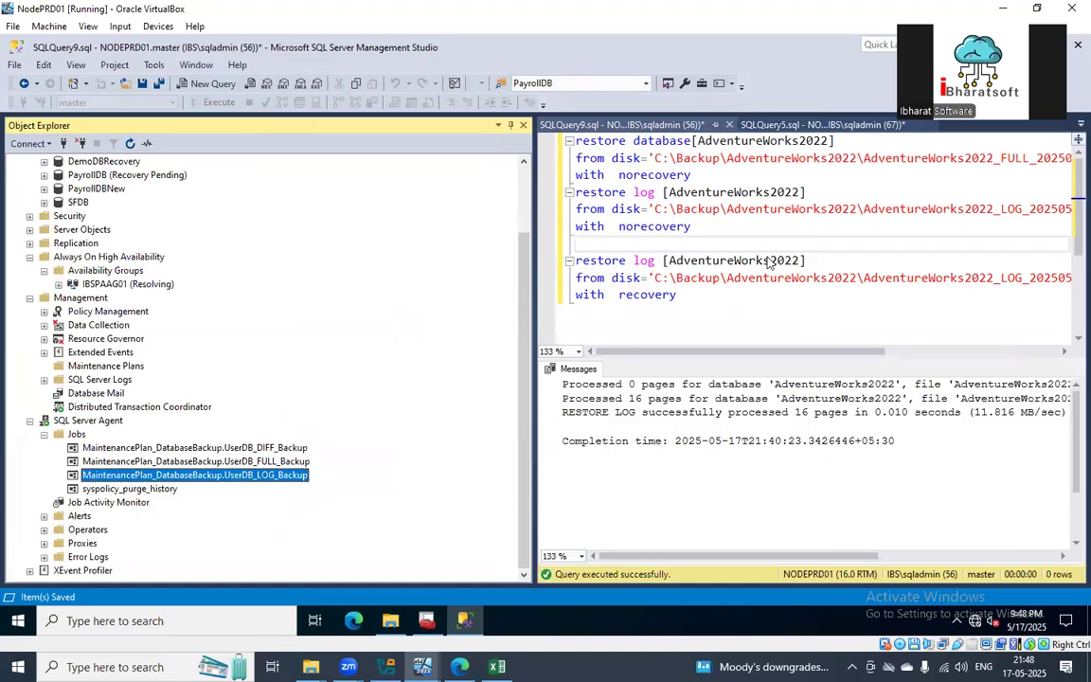
- Look at the C:\Backup folder in File Explorer and switch back to SQL Server Management Studio
click(392, 629)
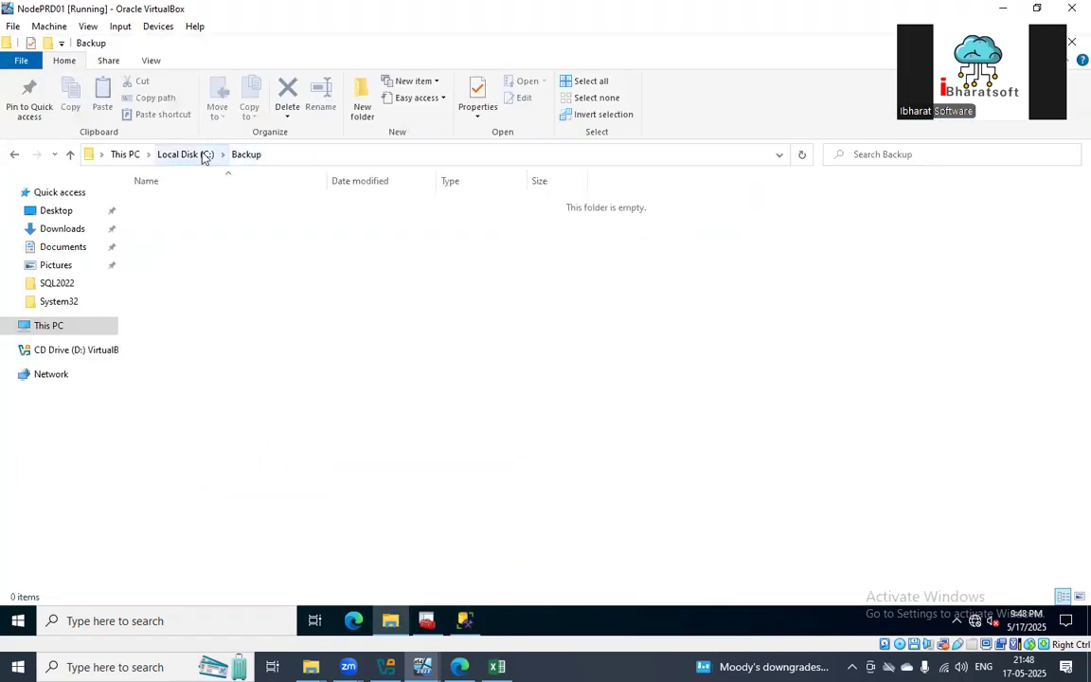
key(alt+Tab)
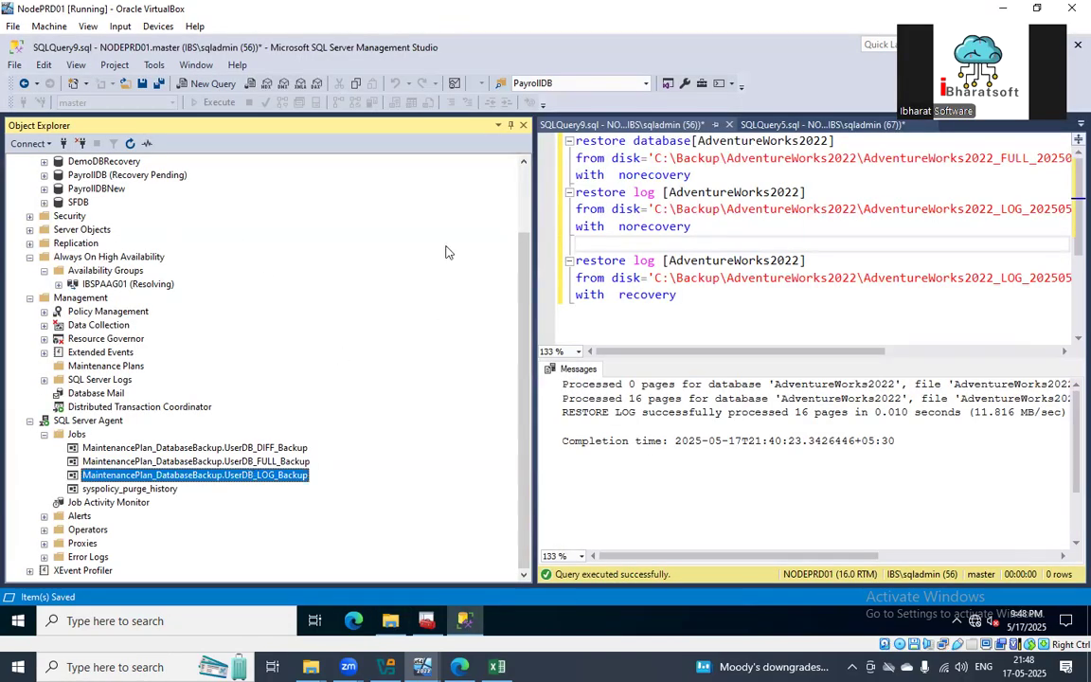
key(alt+Tab)
key(alt+Tab)
- Refresh the Maintenance Plans folder and open MaintenancePlan_DatabaseBackup for modification
click(79, 365)
scroll(108, 204, up, 2)
click(130, 144)
click(43, 447)
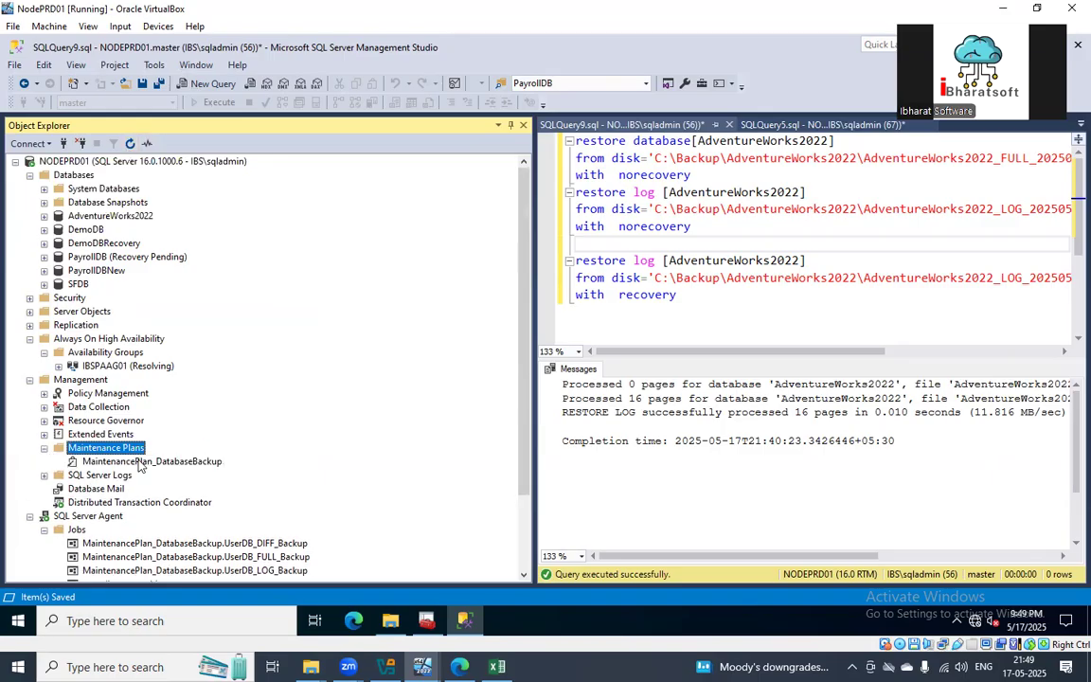
right_click(140, 464)
click(170, 449)
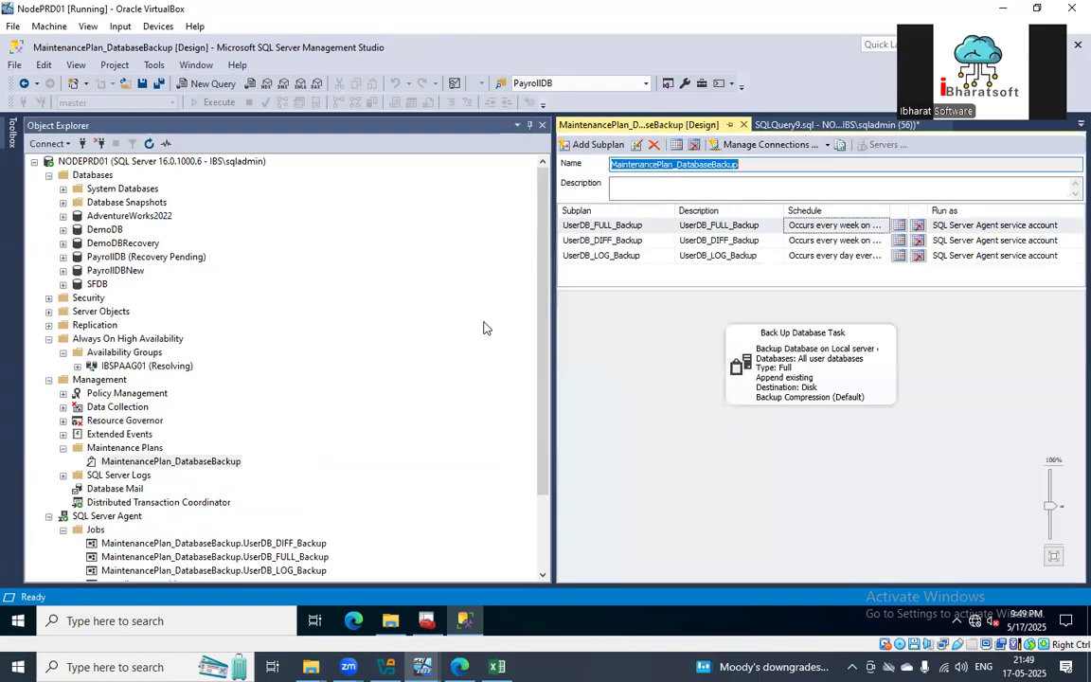
- Review the destination folder and backup file extension of the UserDB_FULL_Backup task and cancel without changes
double_click(753, 360)
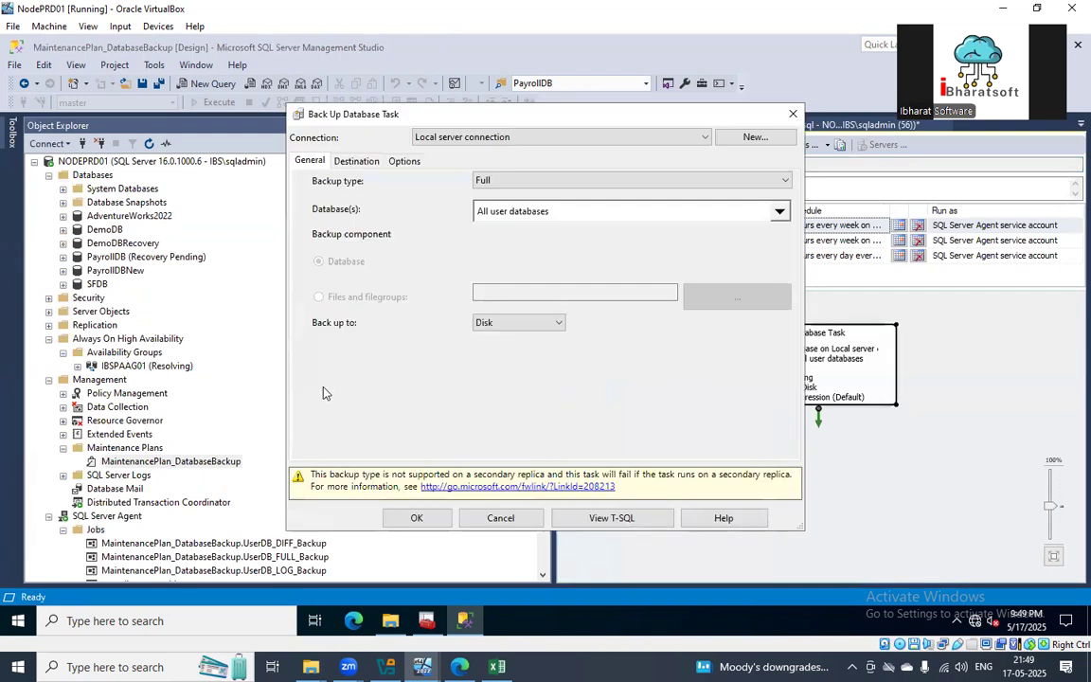
click(333, 157)
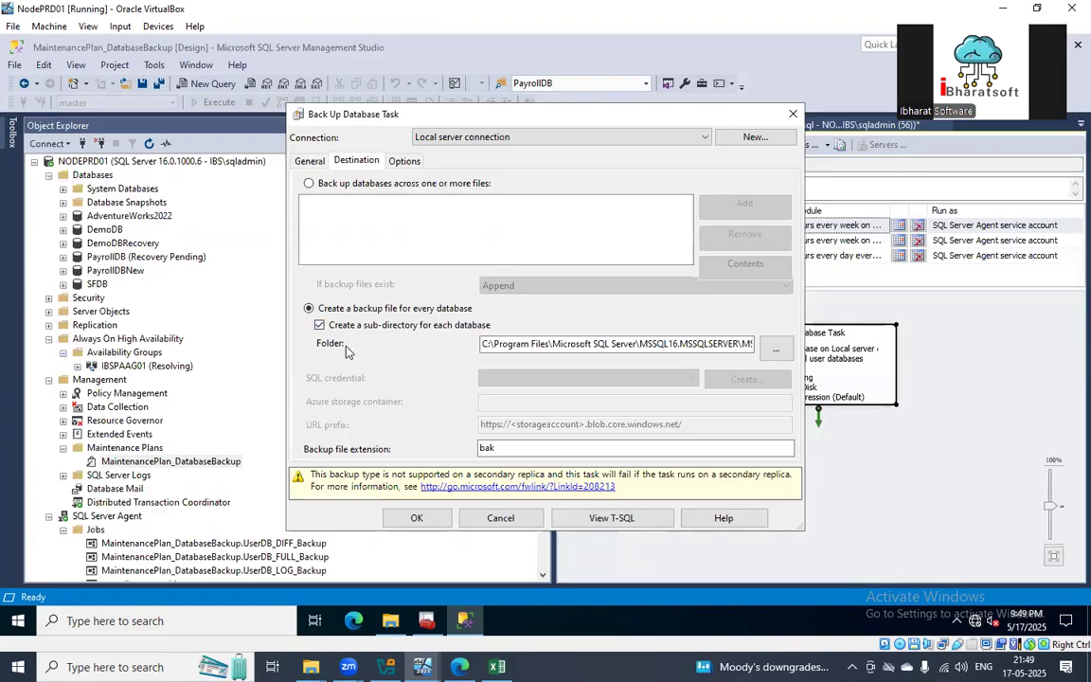
drag(585, 343, 756, 343)
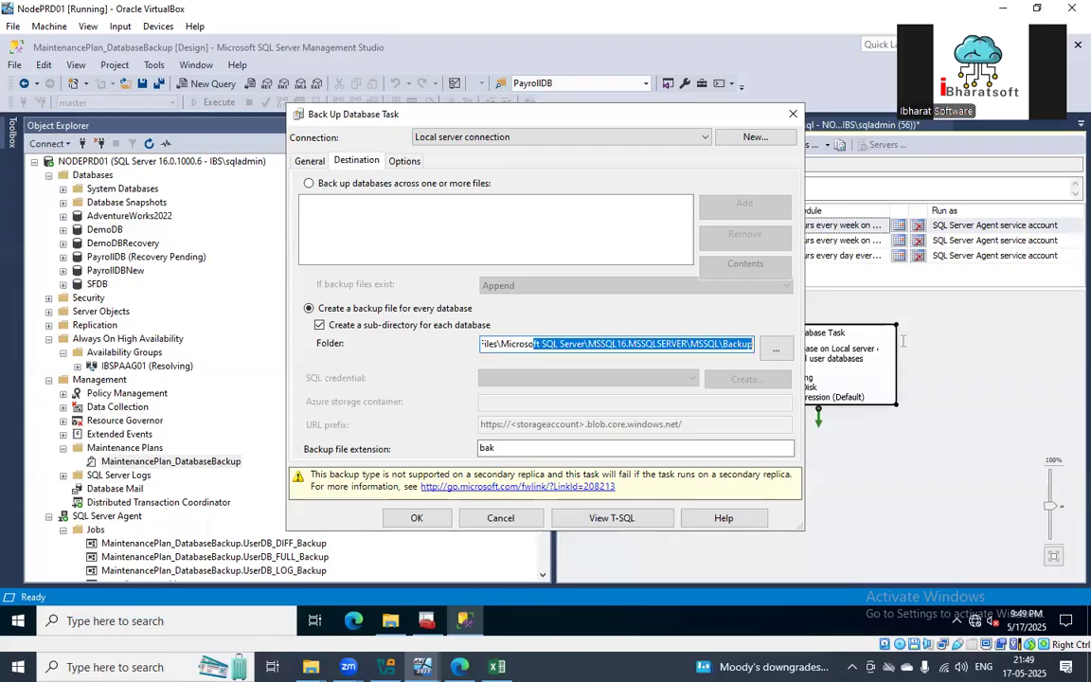
double_click(486, 447)
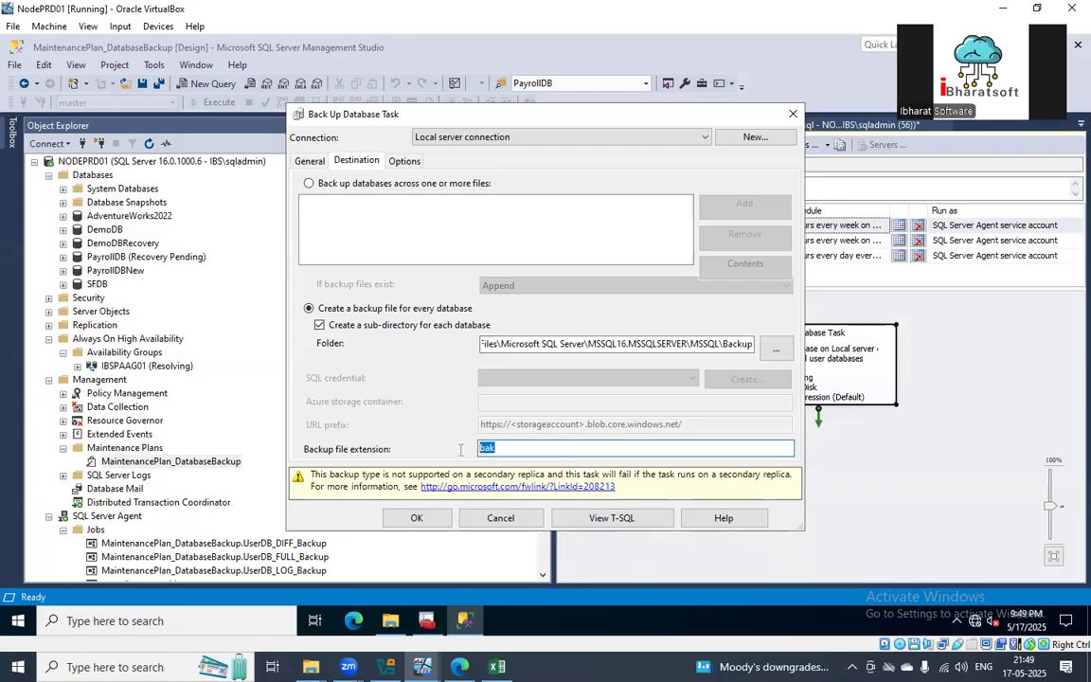
click(500, 516)
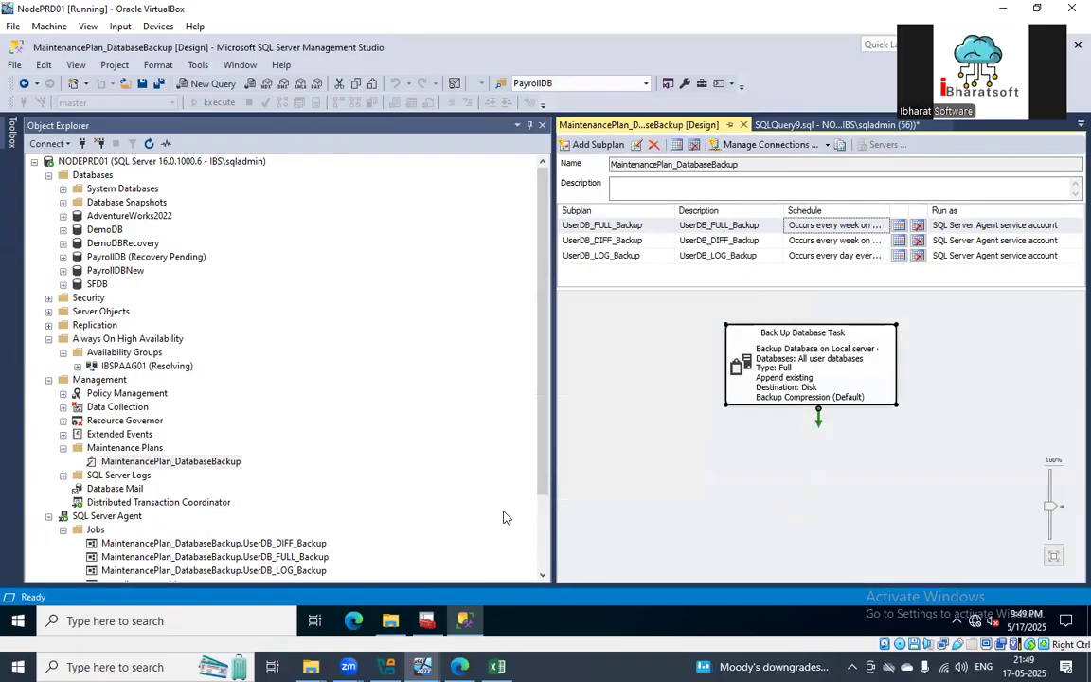
- Enable creating a sub-directory for each database in the UserDB_DIFF_Backup subplan's backup task
double_click(580, 243)
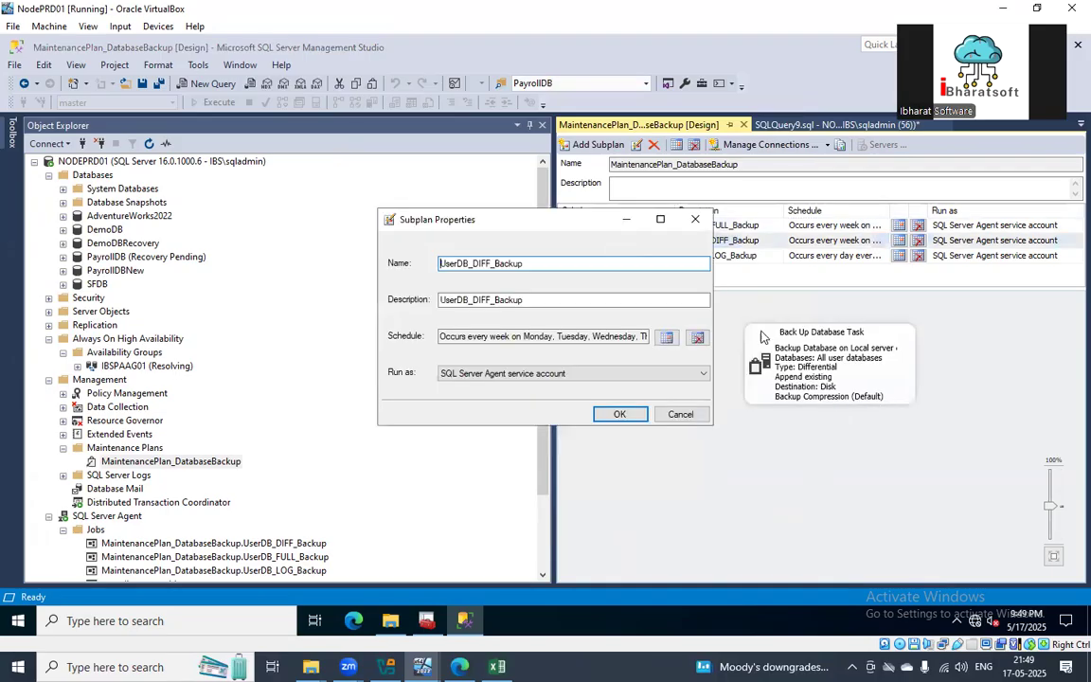
click(678, 414)
double_click(774, 348)
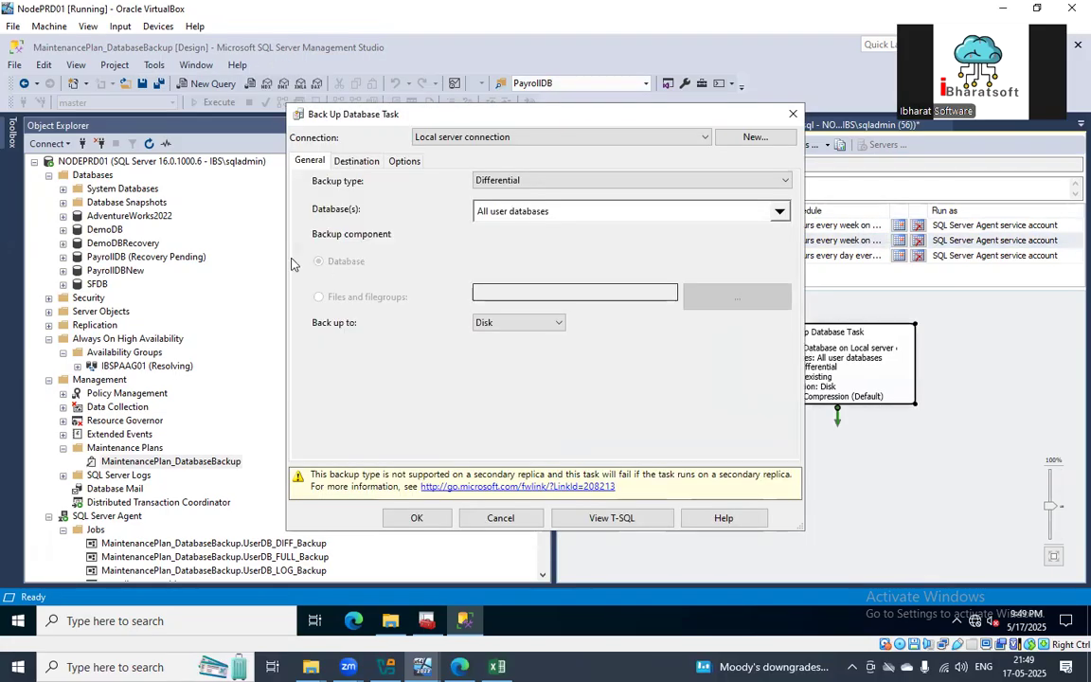
click(357, 160)
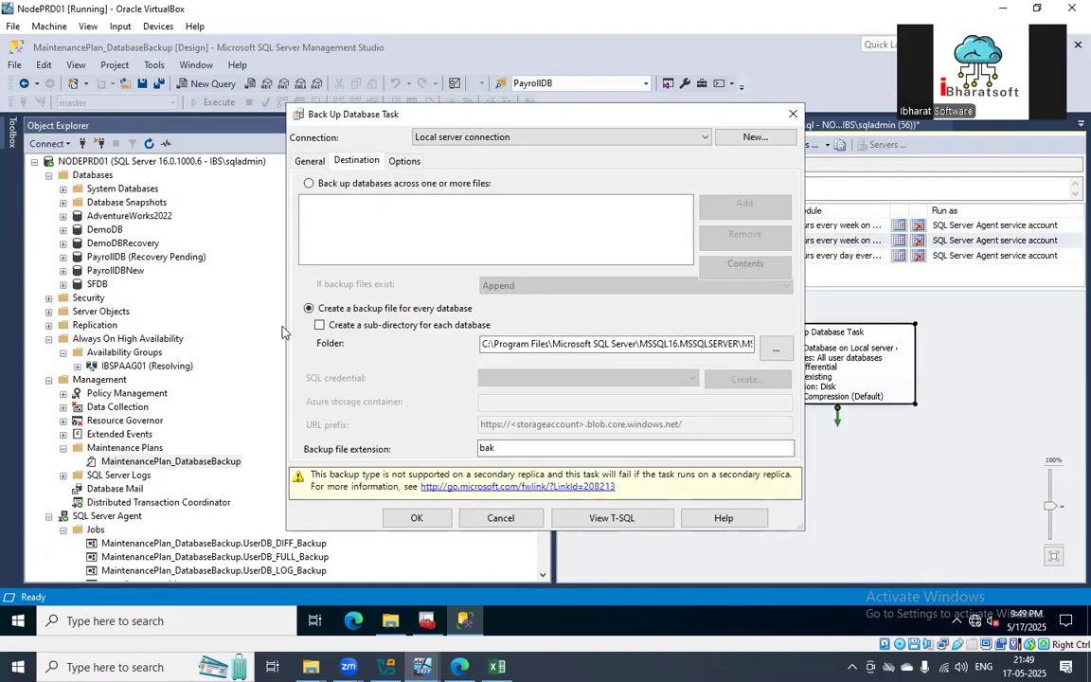
click(345, 331)
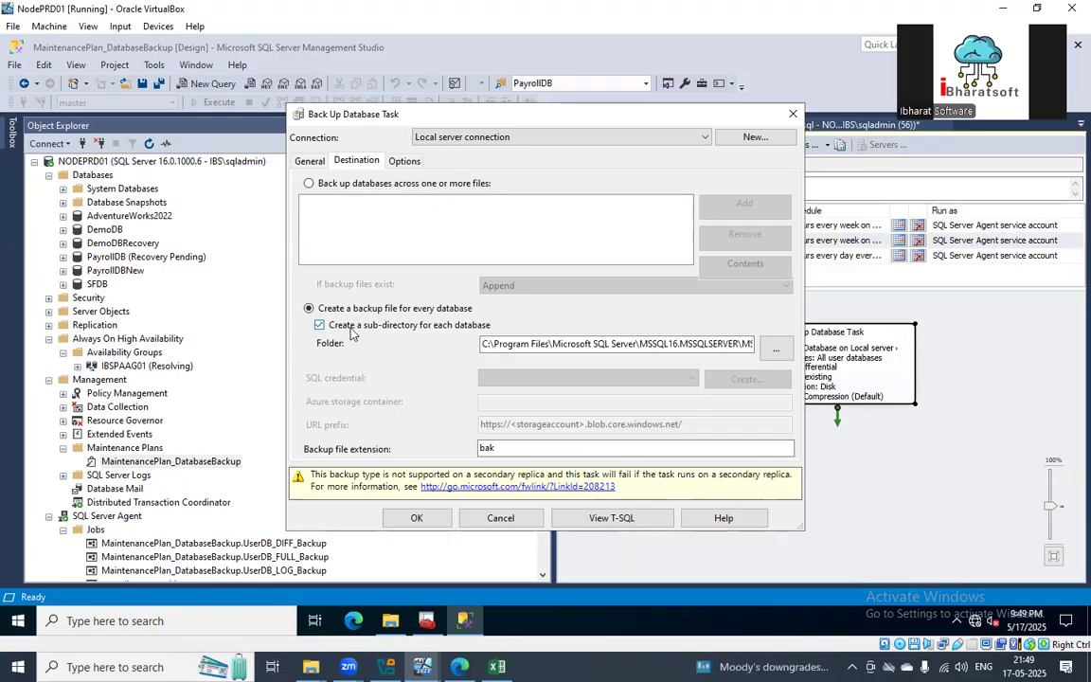
click(416, 518)
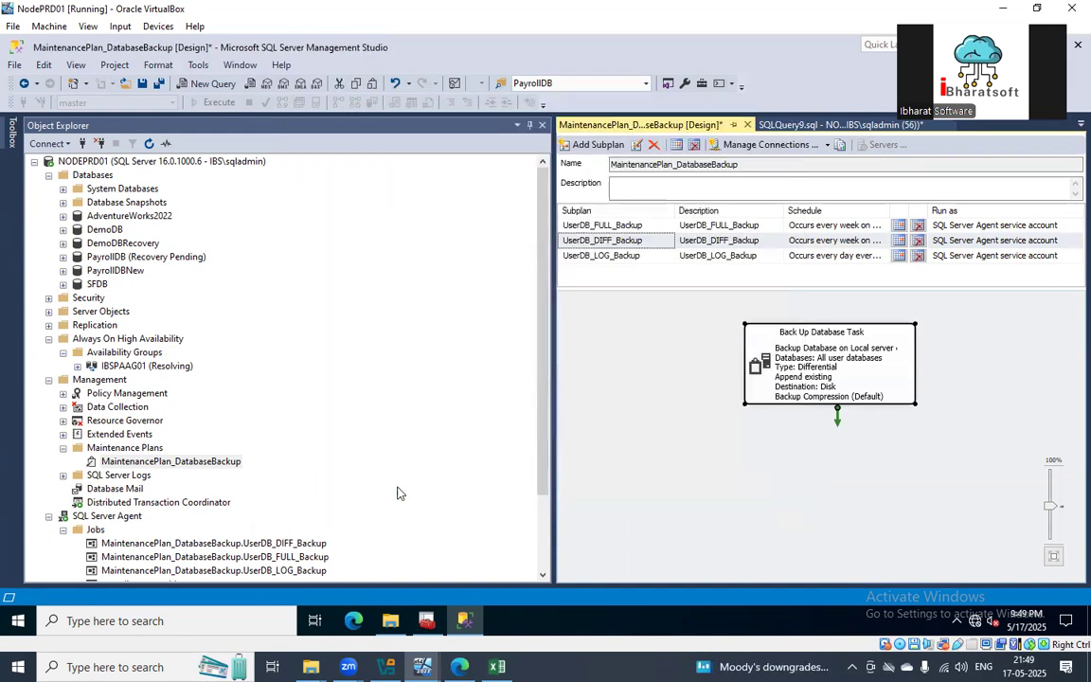
- Switch to File Explorer at the C:\Backup folder
click(390, 620)
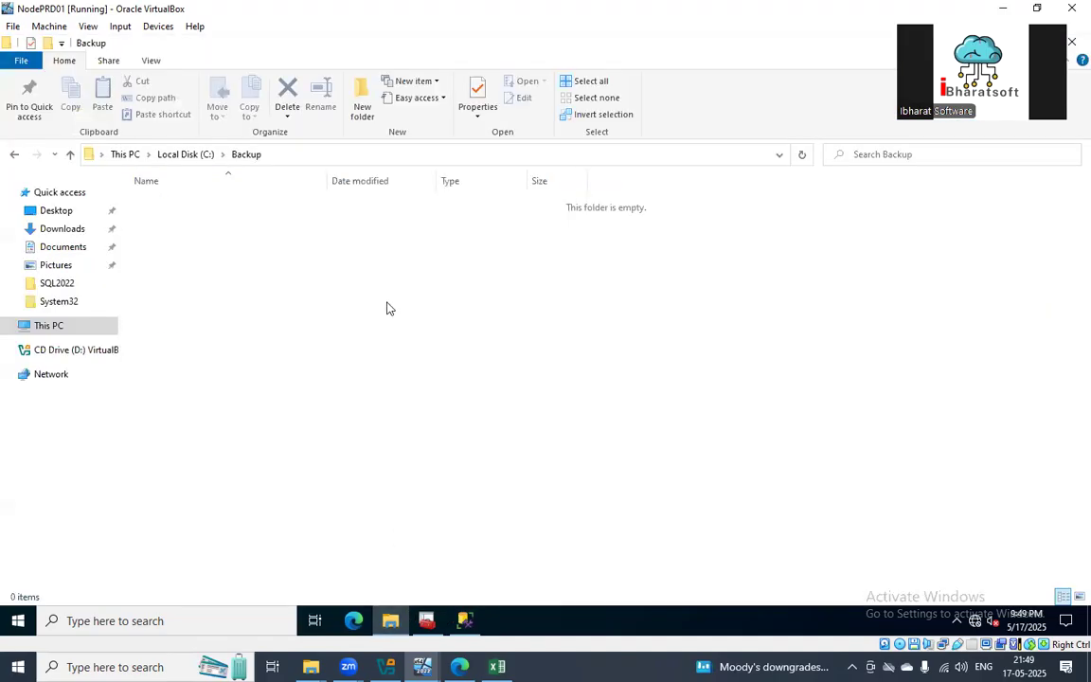